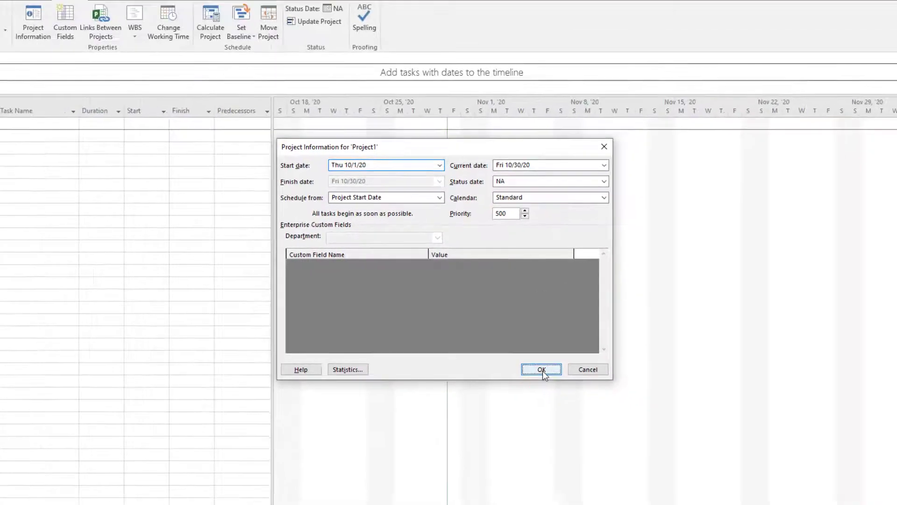
Step: Confirm the project start date of Thu 10/1/20 and enter Project Horizon as the first task
click(541, 369)
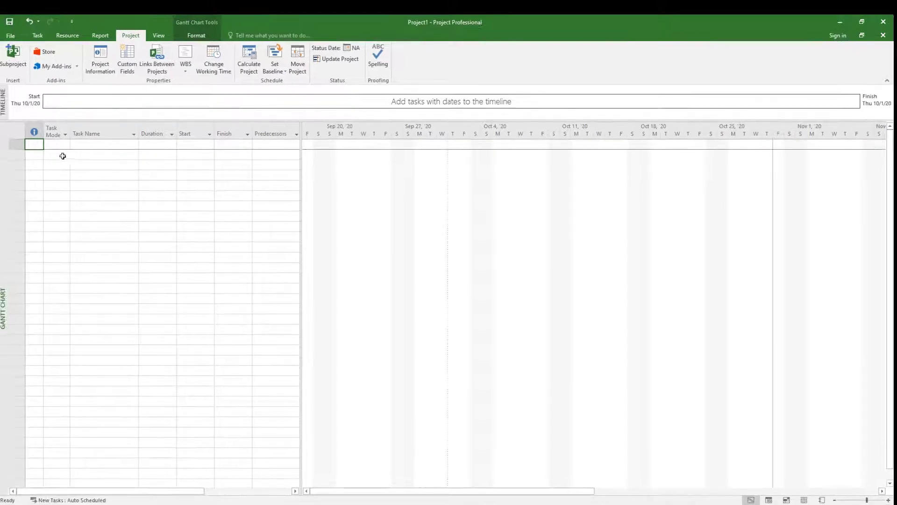
click(92, 149)
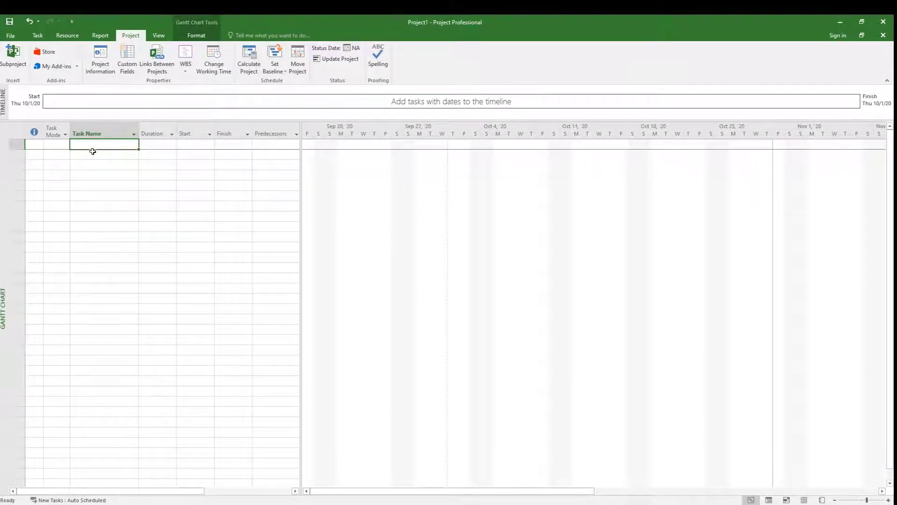
text(Project)
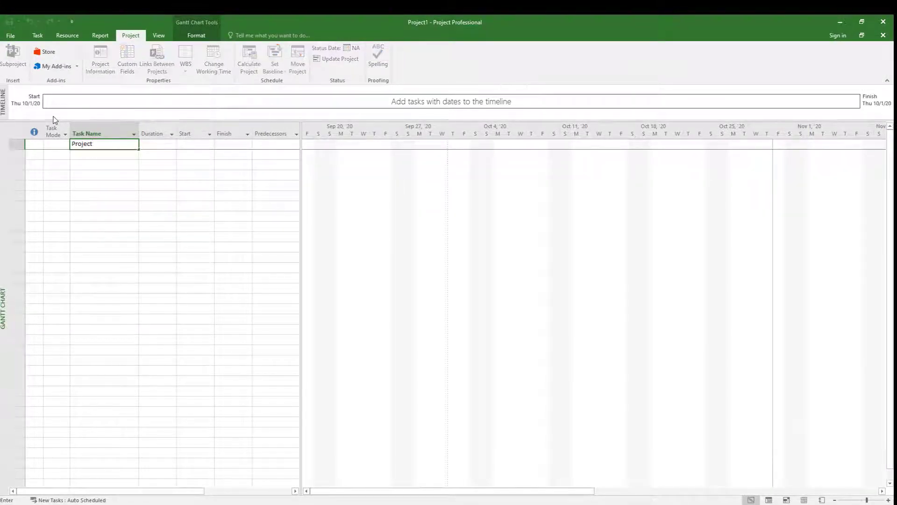
text( Horiza)
text(n)
key(Return)
Step: Add the tasks Initiation, Project Charter and Charter Approval below Project Horizon
text(Initiation)
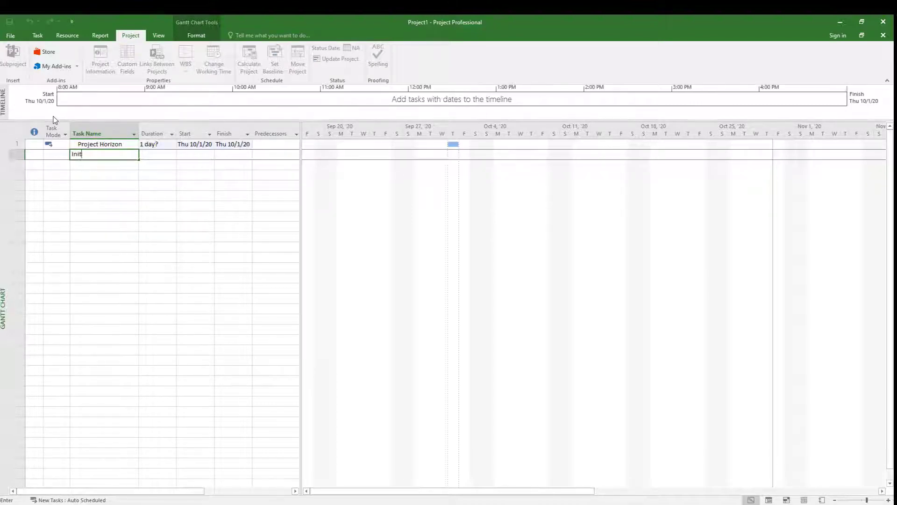
key(Return)
text(Project Charter)
key(Return)
text(Charter Approval)
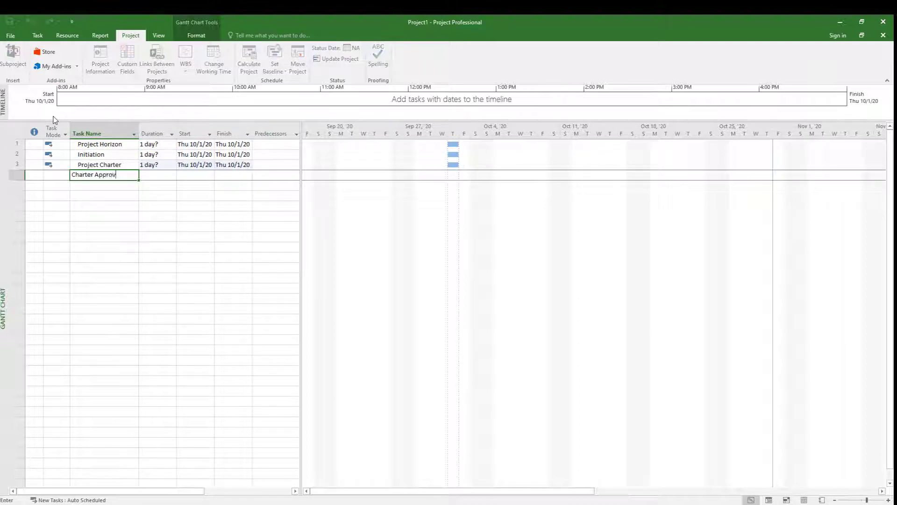
key(Return)
Step: Add the tasks User Requirement Gathering, User Requirement Forms and User Requirement Meetings, fitting the Task Name column to its contents
text(User Requirement Gathering)
key(Return)
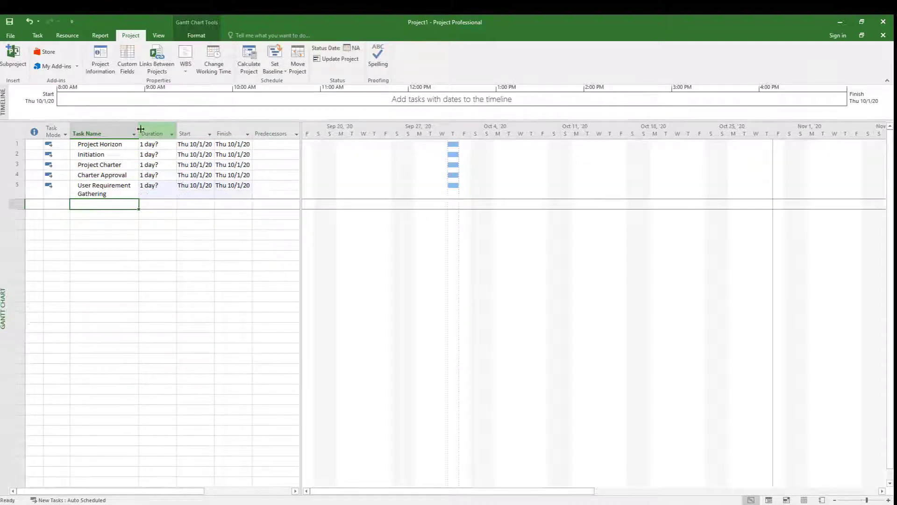
double_click(139, 130)
text(User Requirement Forms)
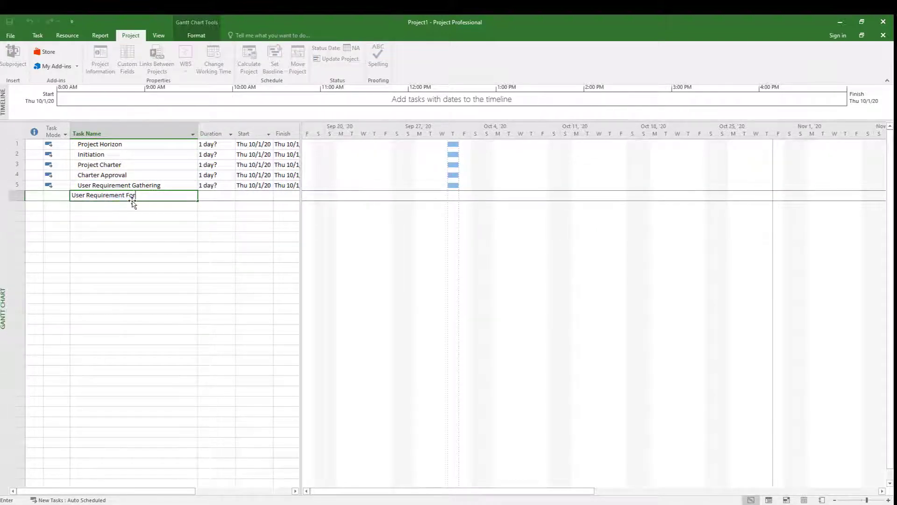
key(Return)
text(User Requirement Meetings)
key(Return)
Step: Add the tasks Final Draft of URS and Approval of URS below User Requirement Meetings
text(Final Draft of URS)
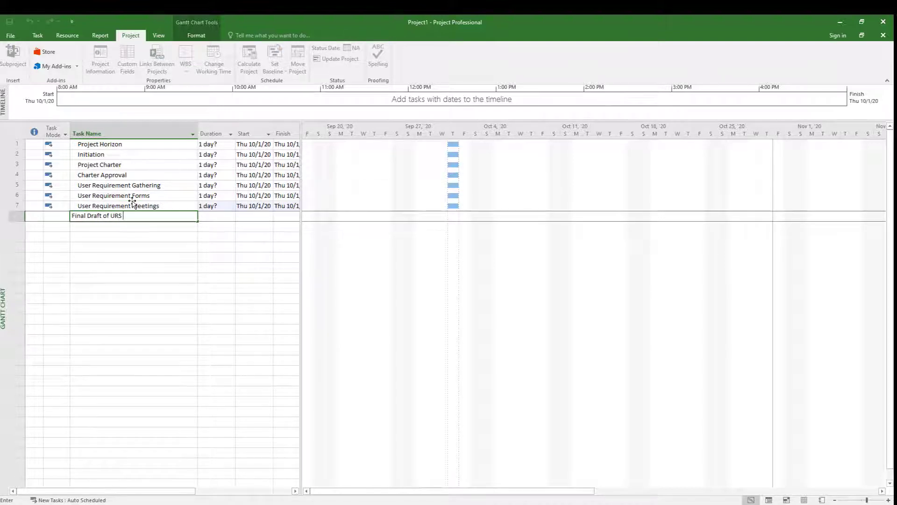
key(Return)
text(Approval of URS)
key(Return)
Step: Add the tasks Designing, Hiring of Consultant and Preliminary Design to the end of the list
text(Design)
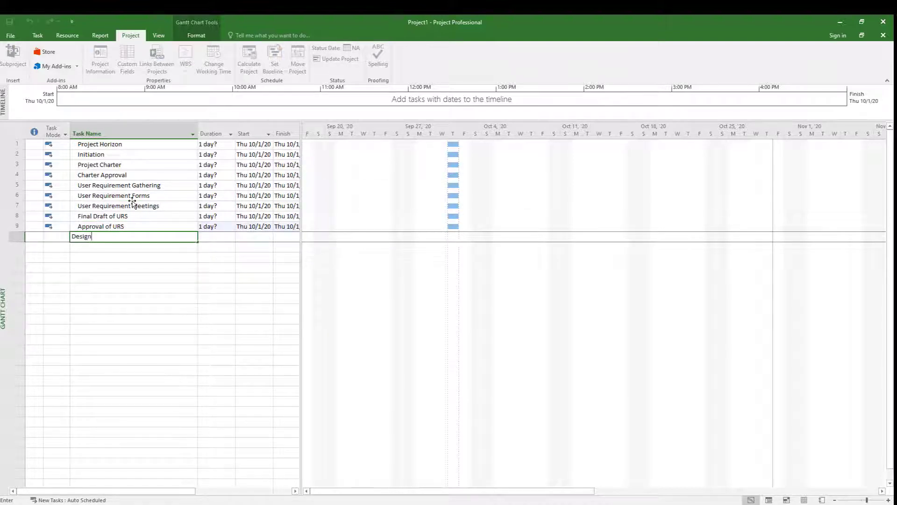
text(ing)
key(Return)
text(Hiring of Consultant)
key(Return)
text(Prelim)
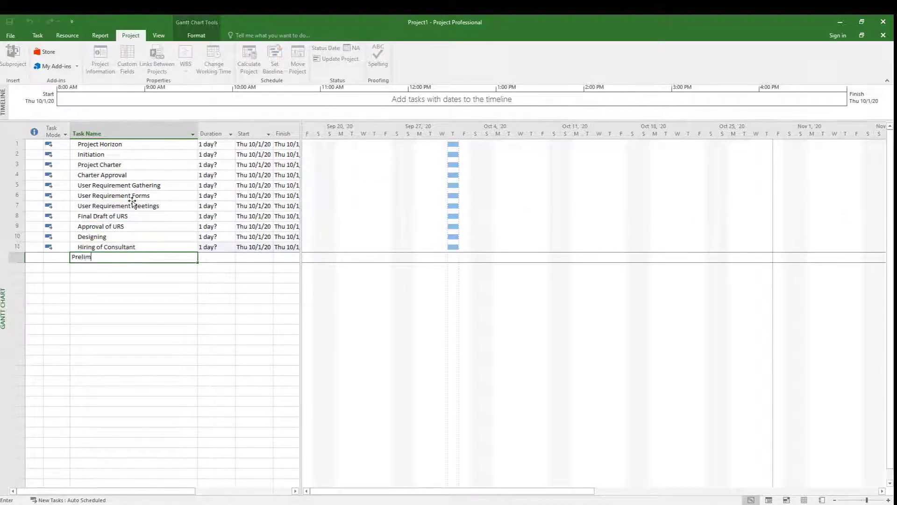
text(inary Design)
key(Return)
text(Detail Desi)
key(BackSpace)
key(BackSpace)
key(BackSpace)
key(BackSpace)
key(BackSpace)
key(BackSpace)
key(BackSpace)
key(BackSpace)
key(BackSpace)
key(BackSpace)
key(BackSpace)
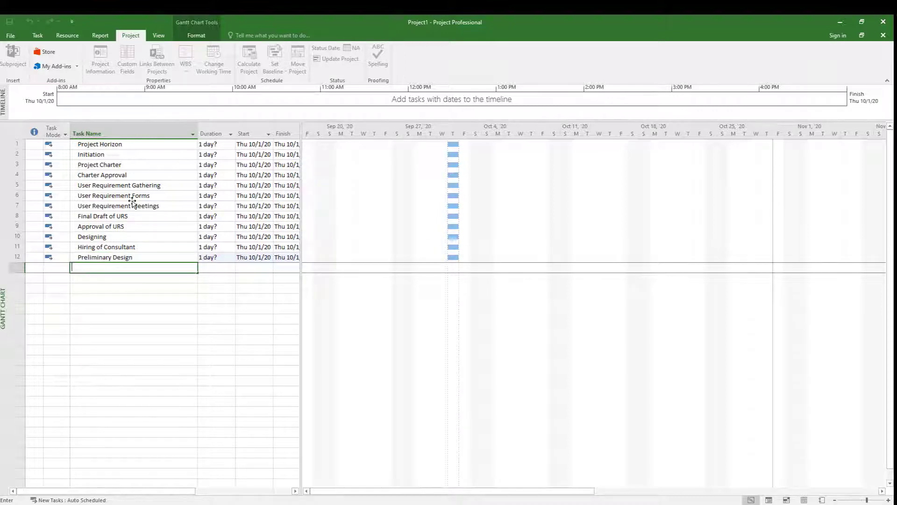
Step: Add the tasks Approval of Preliminary Design, Detail Design, Approval of Detail Design and Preperation of Tender Documents
text(Approval of Preliminary Design)
key(Return)
text(Detail Design)
key(Return)
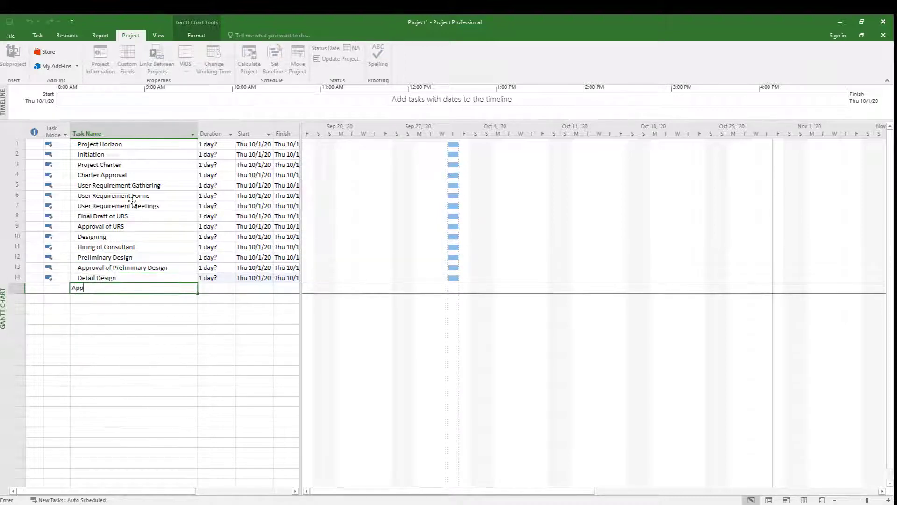
text(Approval of Detail Design)
key(Return)
text(Preperation of Tender Documents)
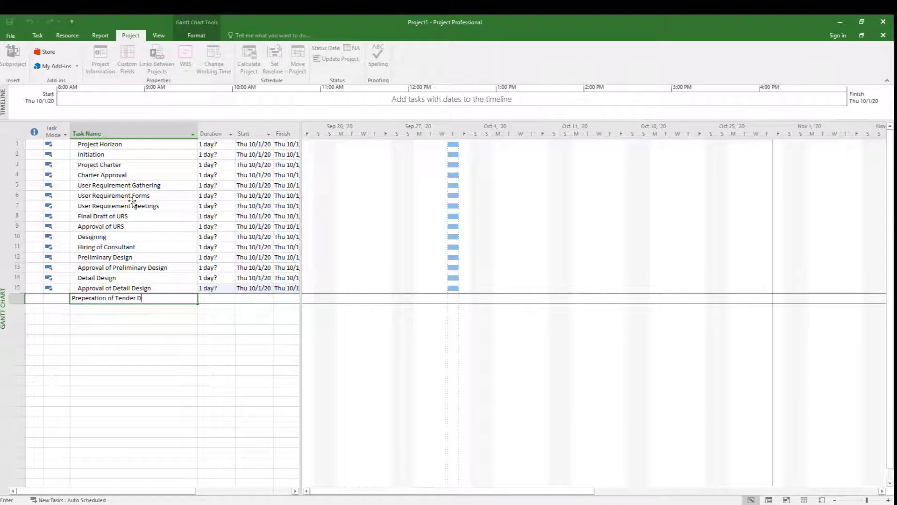
key(Return)
Step: Add the tasks Procurement and Tendering and Bidding to the end of the task list
text(Procurement)
key(Return)
text(Tendering and Bidding)
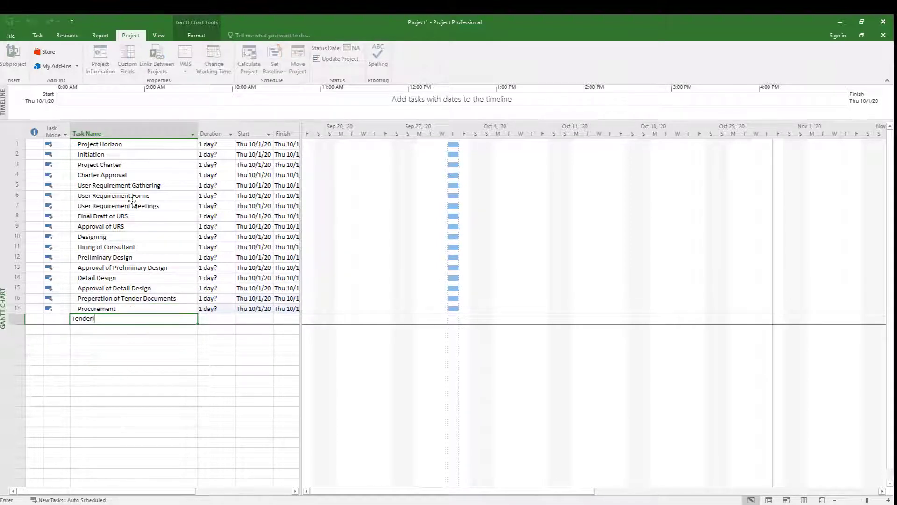
key(Return)
text(Final)
key(BackSpace)
key(BackSpace)
key(BackSpace)
key(BackSpace)
key(BackSpace)
key(BackSpace)
Step: Add the tasks Negotiations, Approved Quote, Purchase Requisition and Purchase Order below Tendering and Bidding
text(Negotiations)
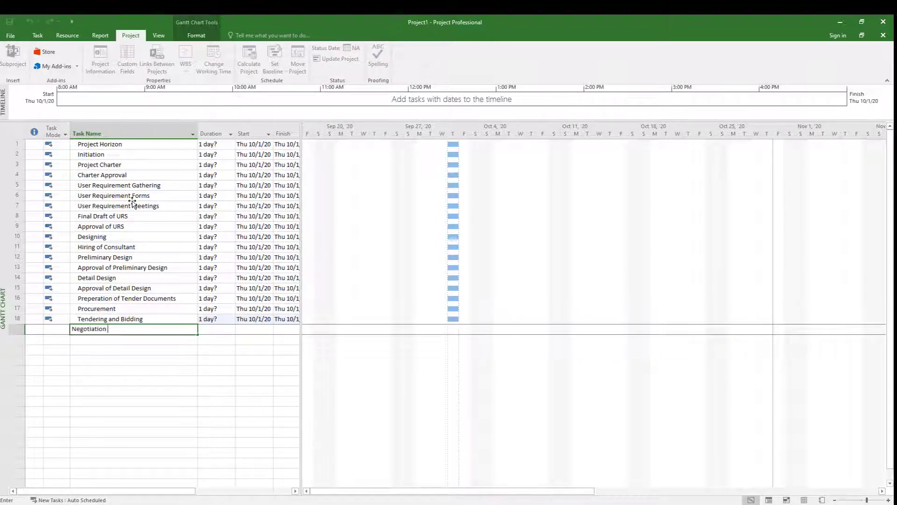
key(Return)
text(Approved Quote)
key(Return)
text(Purchase Requisition)
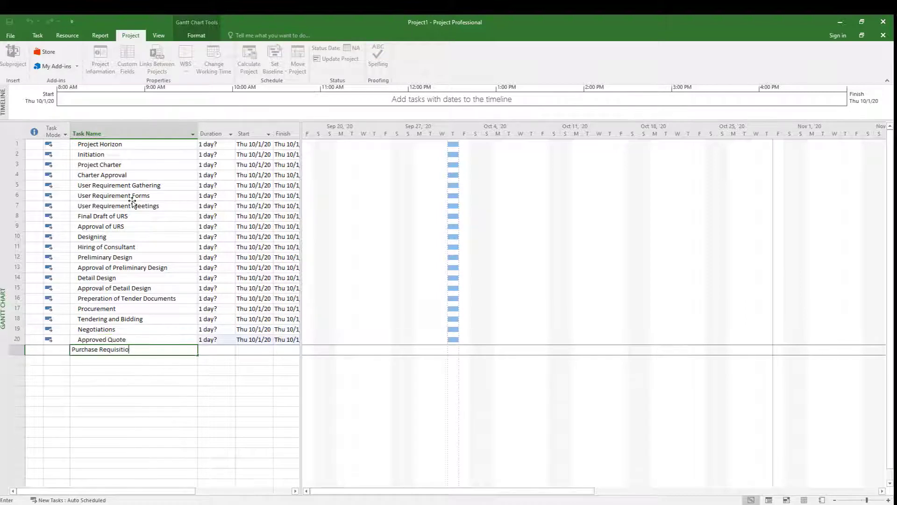
key(Return)
text(Purchase Order)
key(Return)
Step: Add the tasks Execution, Mobilization of Contractor and Civil Works below Purchase Order
text(Execution)
key(Return)
text(Mobilization of Contractor)
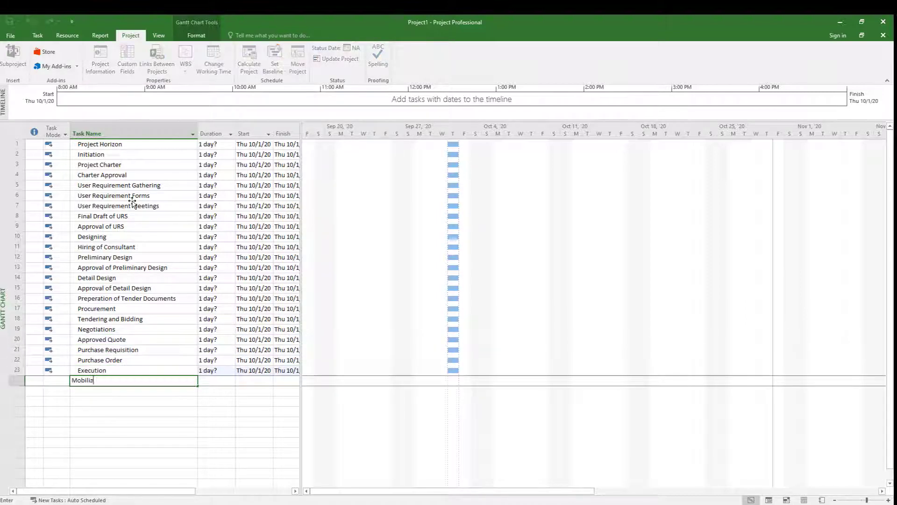
key(Return)
text(Civil Works)
key(Return)
Step: Add the tasks Electrical Works, HVAC Works and Furniture Installation below Civil Works
text(Electrical Works)
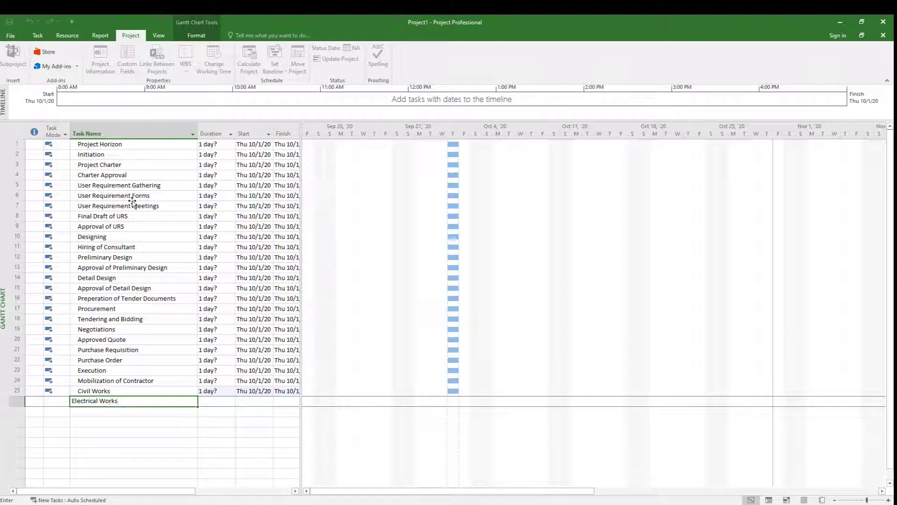
key(Return)
text(HVAC Works)
key(Return)
text(Furniture Installation)
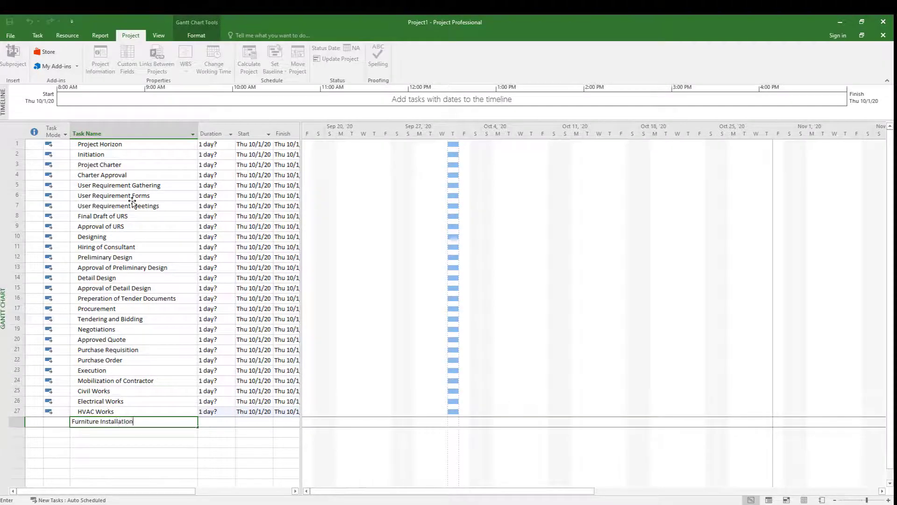
key(Return)
Step: Add the tasks Handing Over, User shifting, Testing of Comms. and Punch listing below Furniture Installation
text(Handing Over)
key(Return)
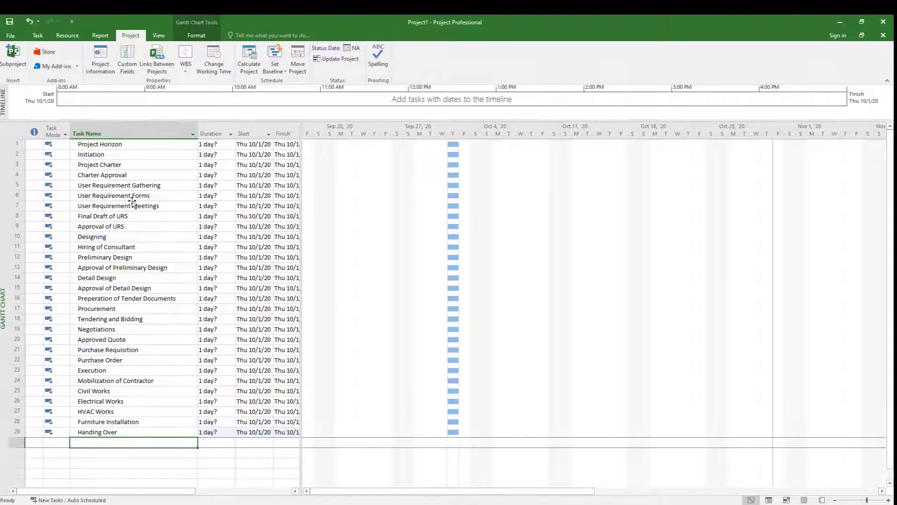
text(User shifting)
key(Return)
text(Testing o)
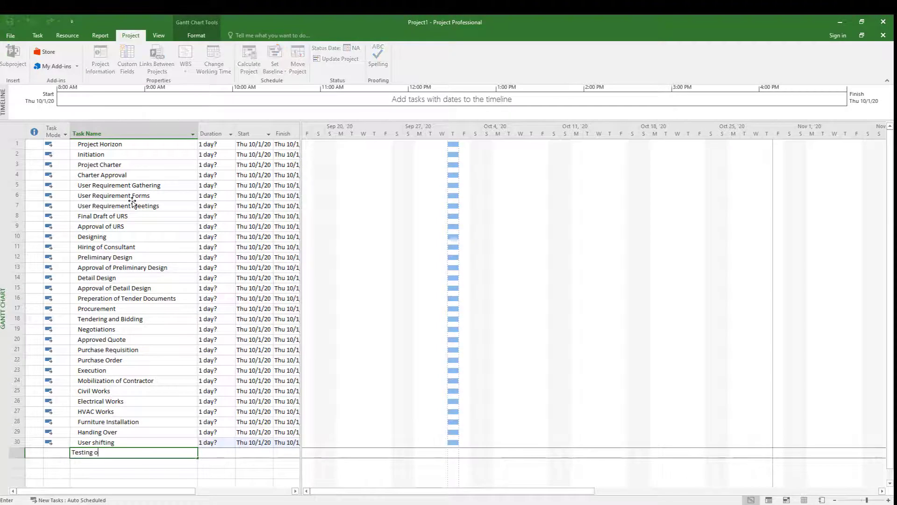
text(f Comms.)
key(Return)
text(Closing)
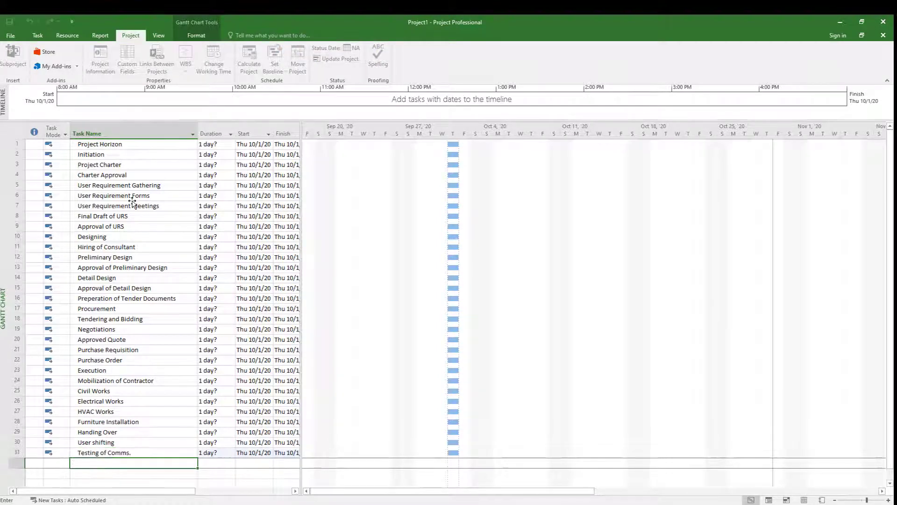
key(Return)
Step: Delete the User shifting task above Testing of Comms. and add User Shifting and Handing Over Documentation below Punch listing
right_click(17, 441)
click(53, 330)
click(131, 461)
text(User Shifting)
key(Return)
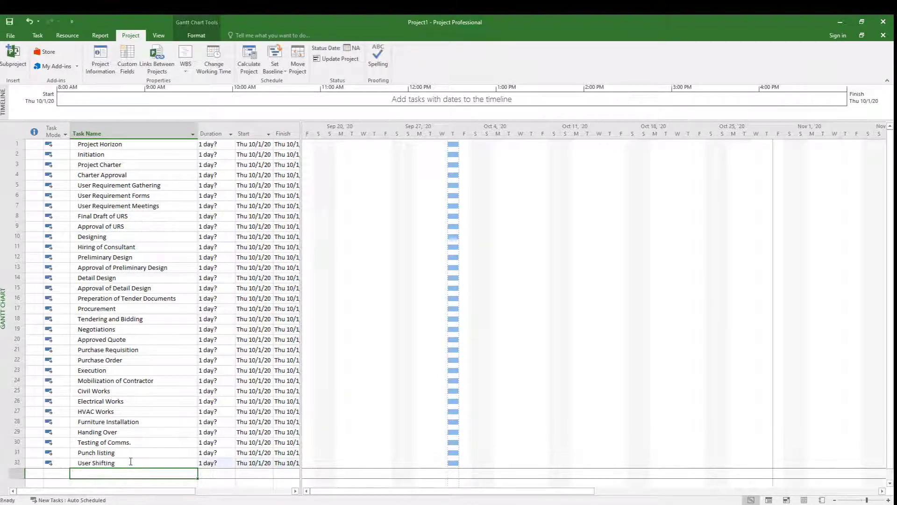
text(Handing Over Documentation\)
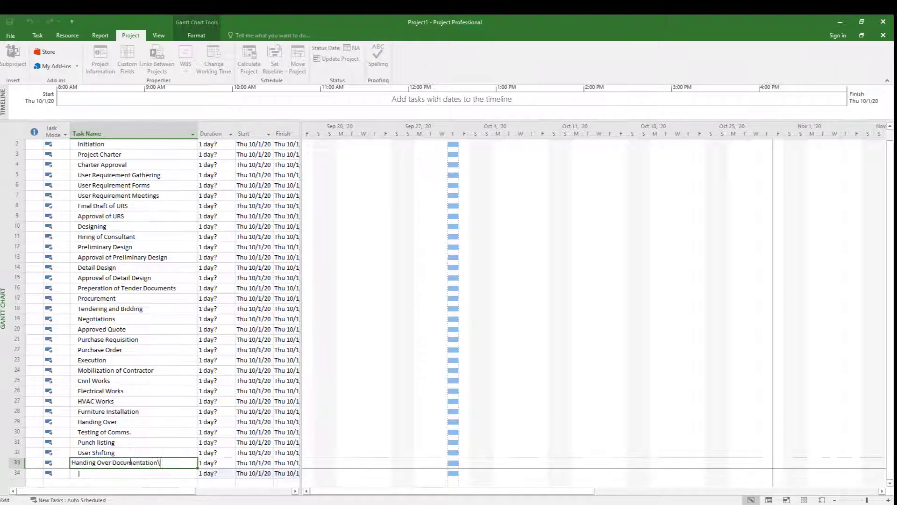
key(Return)
text(ClDe-mobiliza)
key(BackSpace)
key(BackSpace)
key(BackSpace)
key(BackSpace)
key(BackSpace)
key(BackSpace)
key(BackSpace)
key(BackSpace)
key(BackSpace)
key(BackSpace)
key(BackSpace)
Step: Add De-Mobilization of Contractor as the last task and widen the task table to show the full Finish column
text(Dem)
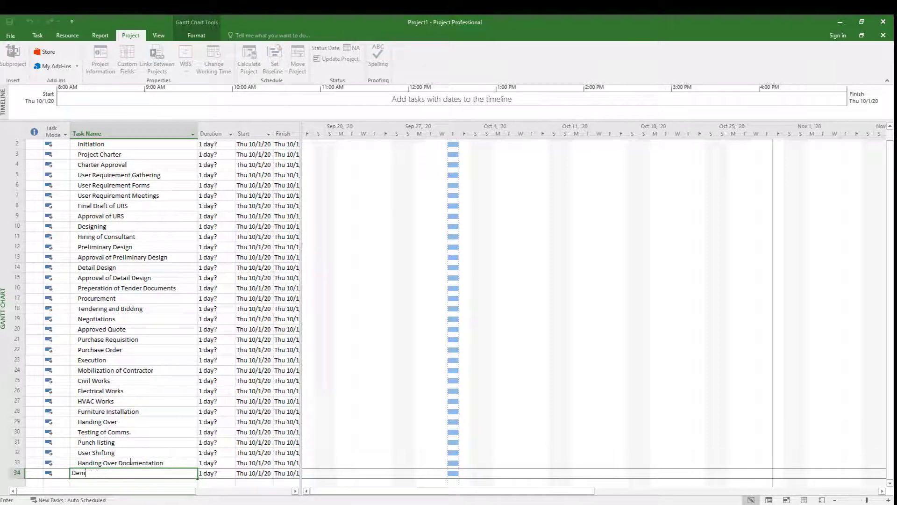
text(obilization of Contractor)
key(Return)
drag(302, 327, 327, 327)
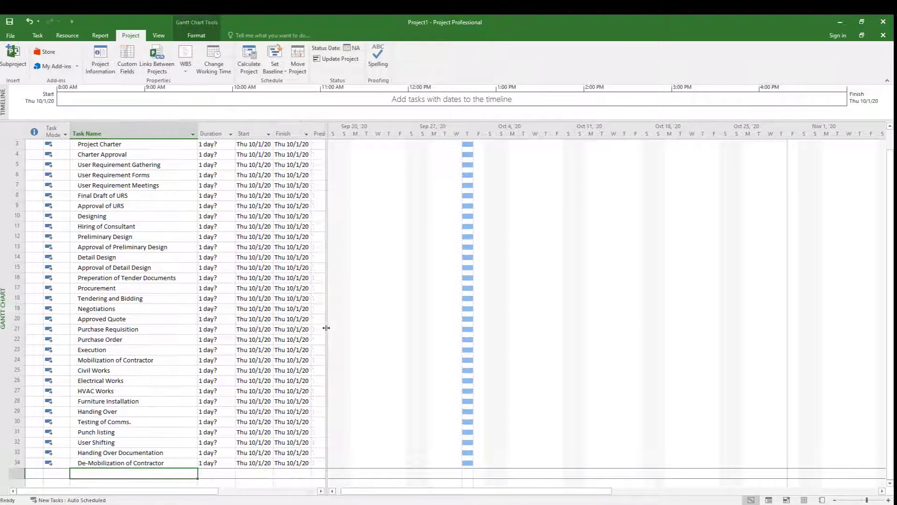
Step: Indent all tasks from Initiation to the end of the list as subtasks of Project Horizon
scroll(264, 305, up, 1)
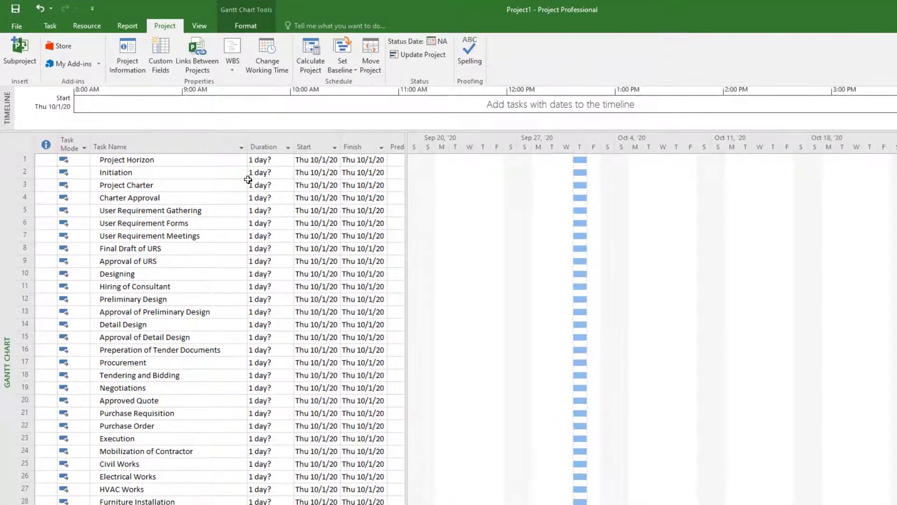
mouse_move(161, 171)
mouse_down()
mouse_move(187, 497)
mouse_move(187, 426)
mouse_move(187, 451)
mouse_up()
scroll(187, 450, up, 4)
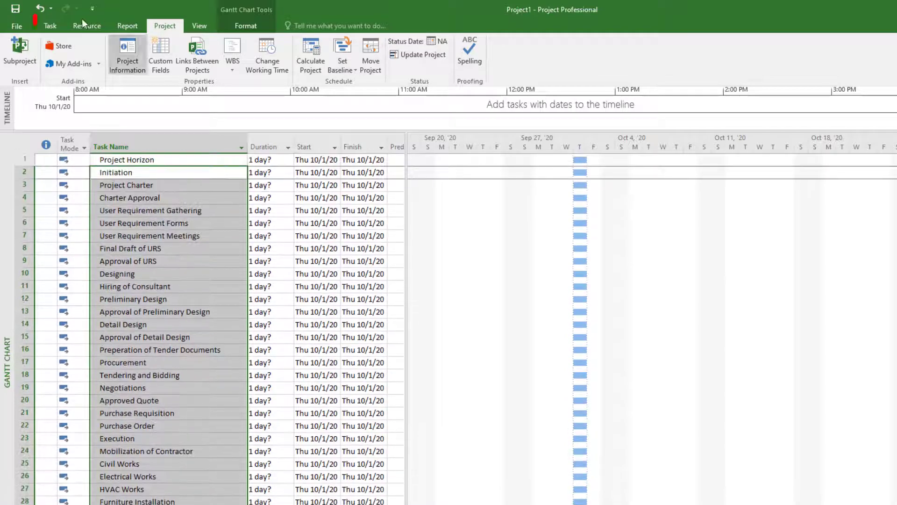
click(51, 31)
click(230, 64)
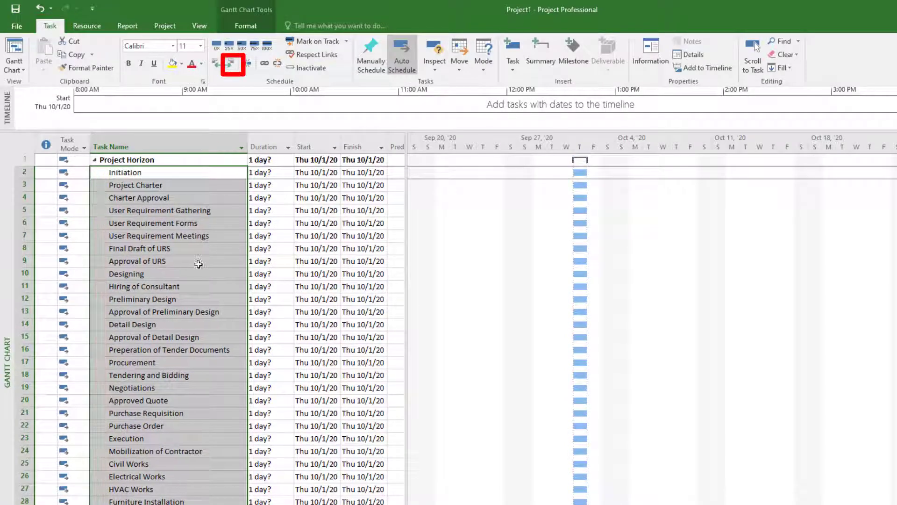
Step: Indent Project Charter and Charter Approval as subtasks of Initiation
click(190, 261)
drag(161, 185, 169, 199)
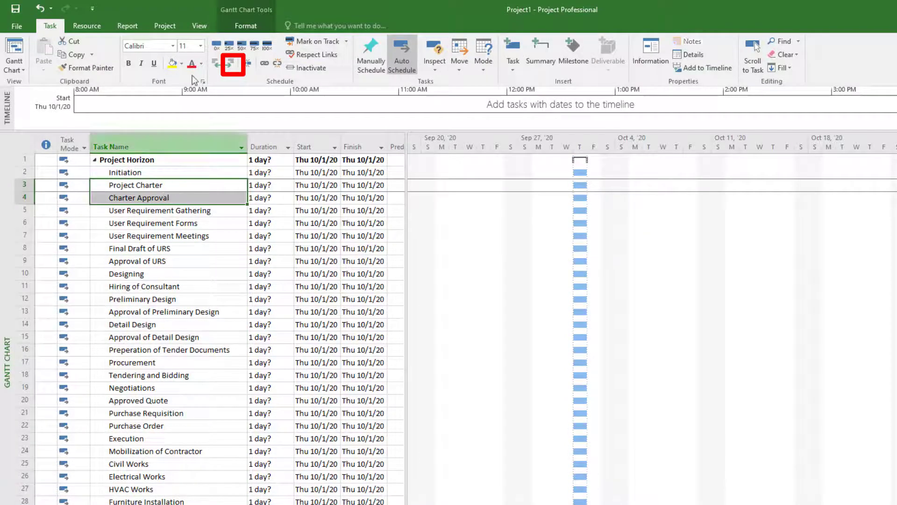
click(230, 63)
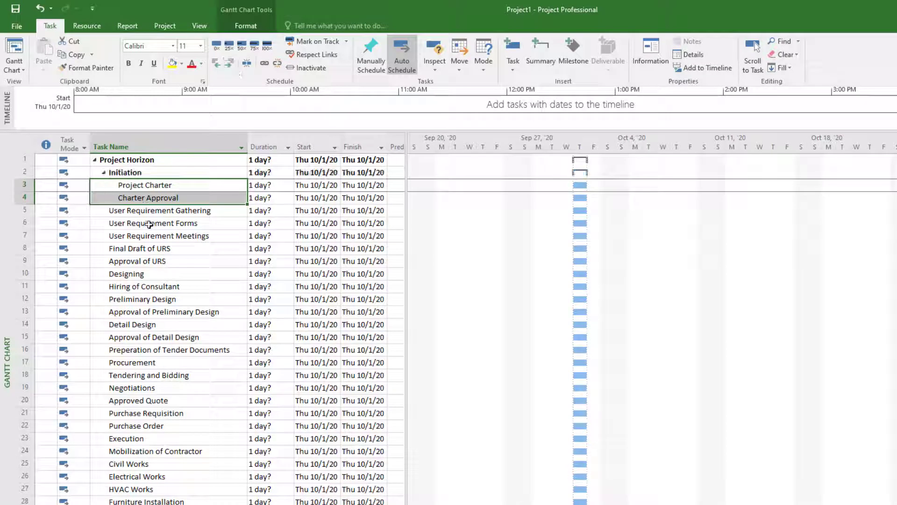
Step: Indent tasks 6 to 9 under User Requirement Gathering and tasks 11 to 16 under Designing
drag(154, 223, 186, 348)
click(230, 63)
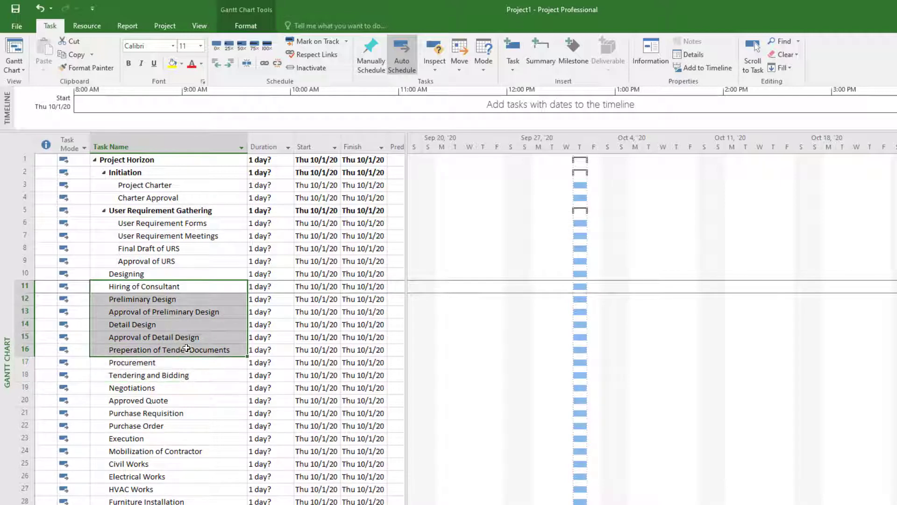
click(231, 64)
Step: Indent the tasks from Tendering and Bidding through Purchase Order as subtasks of Procurement
click(165, 376)
drag(164, 375, 165, 425)
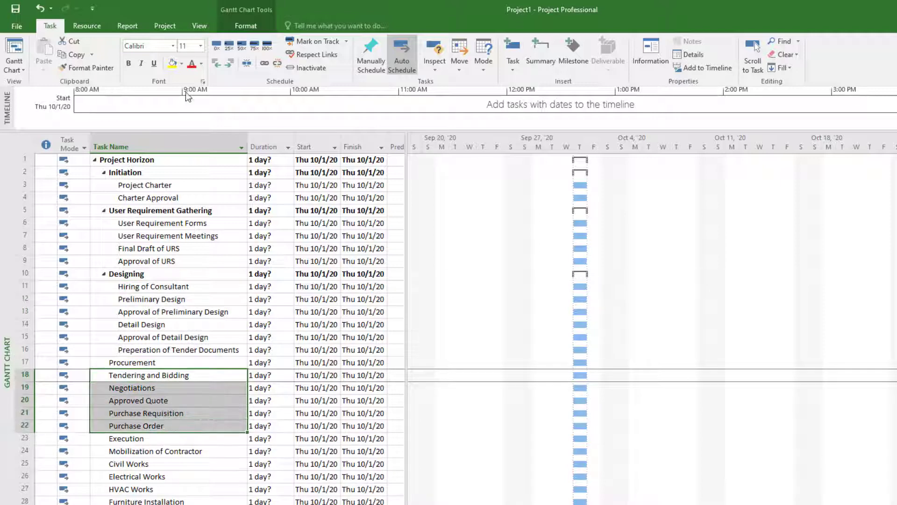
click(229, 63)
Step: Indent Mobilization of Contractor through Furniture Installation under Execution, and the tasks from Testing of Comms. onward under Handing Over
scroll(113, 419, down, 1)
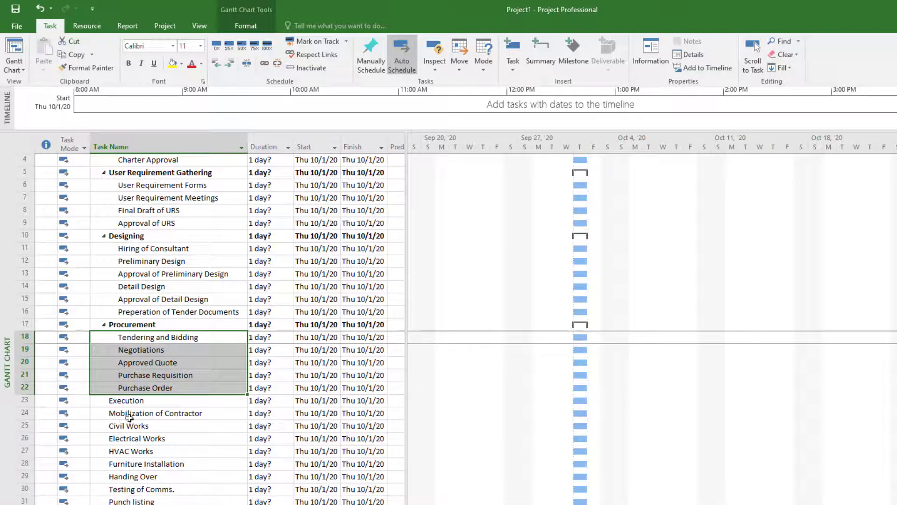
drag(135, 415, 139, 465)
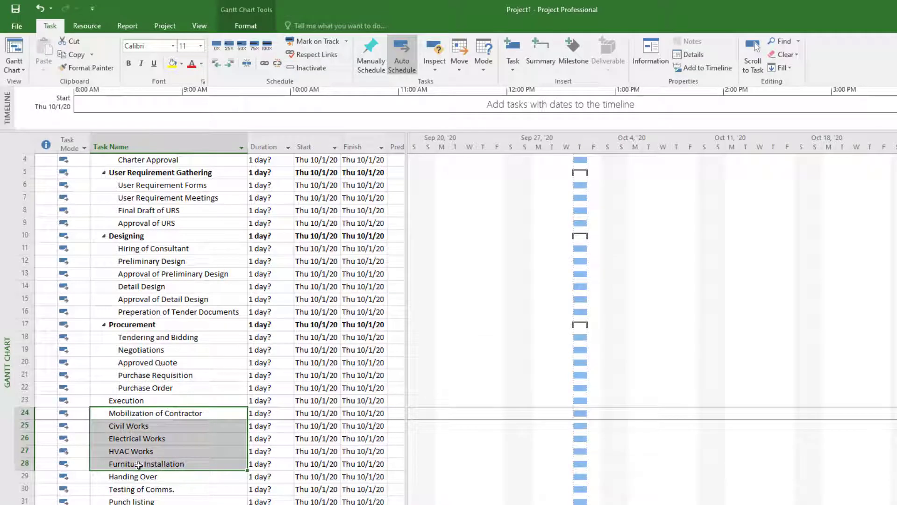
click(231, 64)
drag(149, 488, 150, 501)
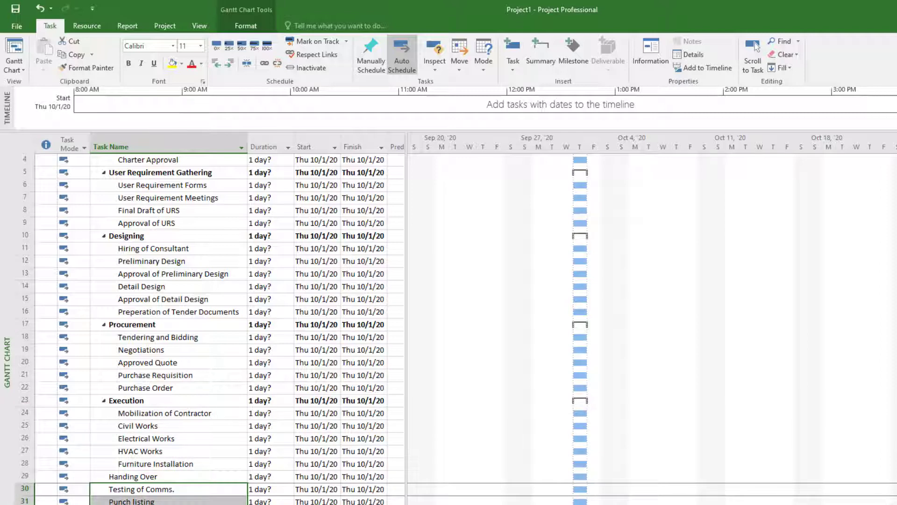
click(229, 64)
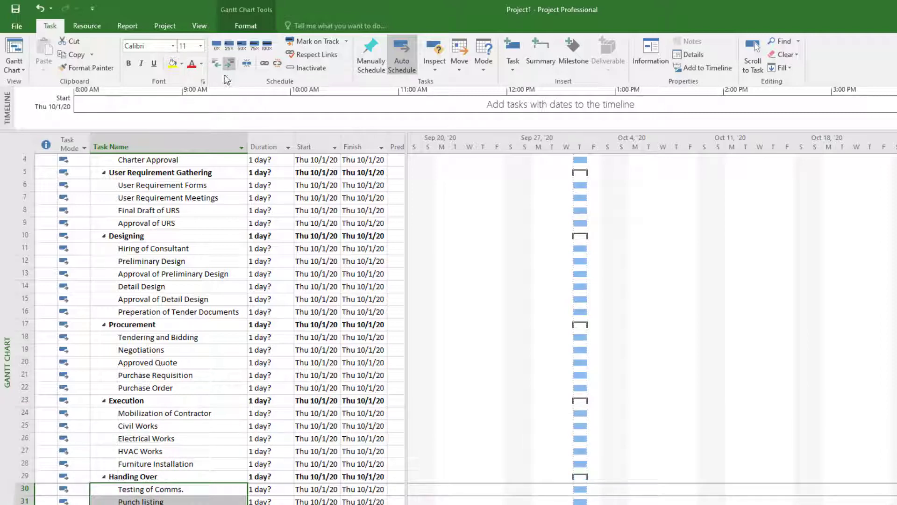
click(366, 353)
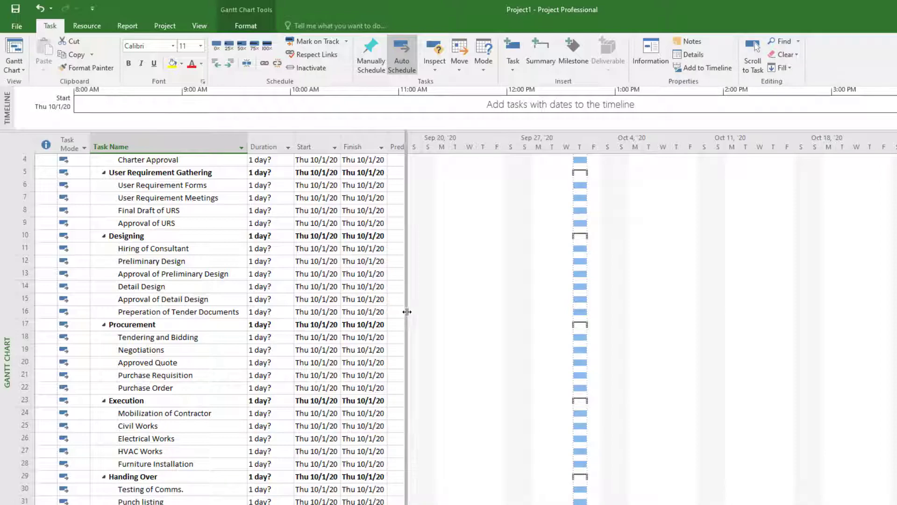
Step: Set the duration of Project Charter to 5 days and of Charter Approval to 0 days
drag(407, 310, 414, 311)
scroll(291, 297, up, 1)
scroll(291, 298, up, 2)
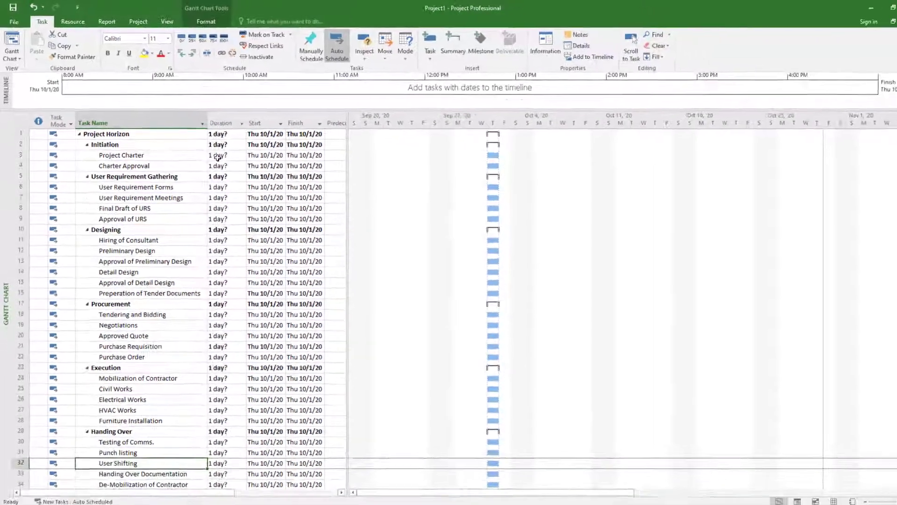
click(259, 185)
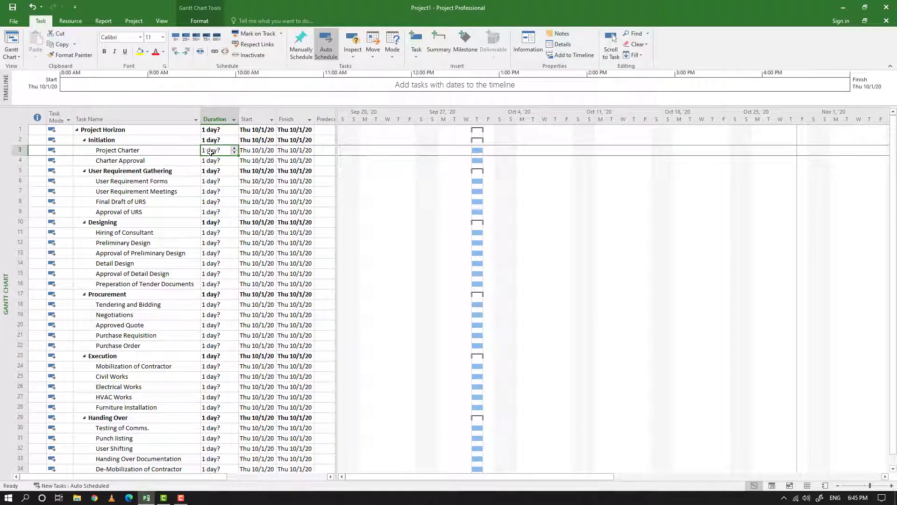
text(5)
key(Return)
text(0)
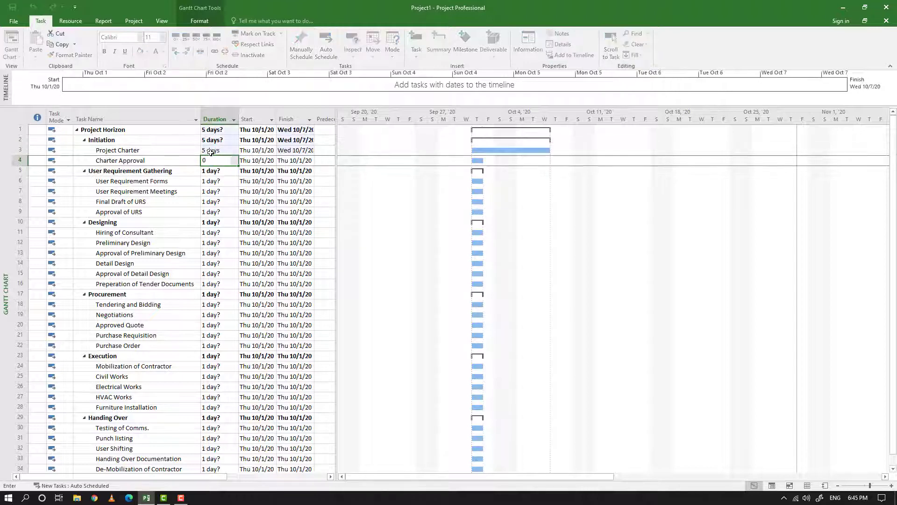
key(Return)
Step: Set the durations of User Requirement Forms and Meetings to 7 days each, Final Draft of URS to 5 and Approval of URS to 0
key(Return)
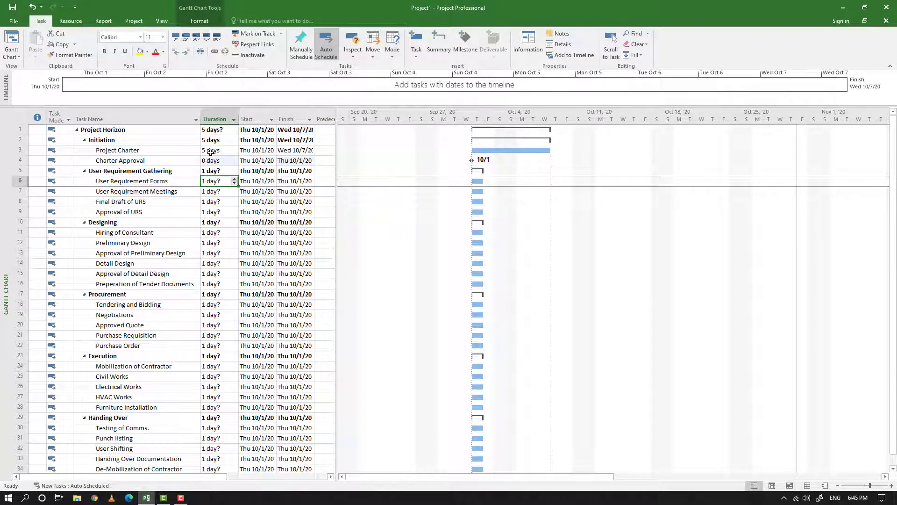
text(7)
key(Return)
text(7)
key(Return)
text(5)
key(Return)
text(0)
key(Return)
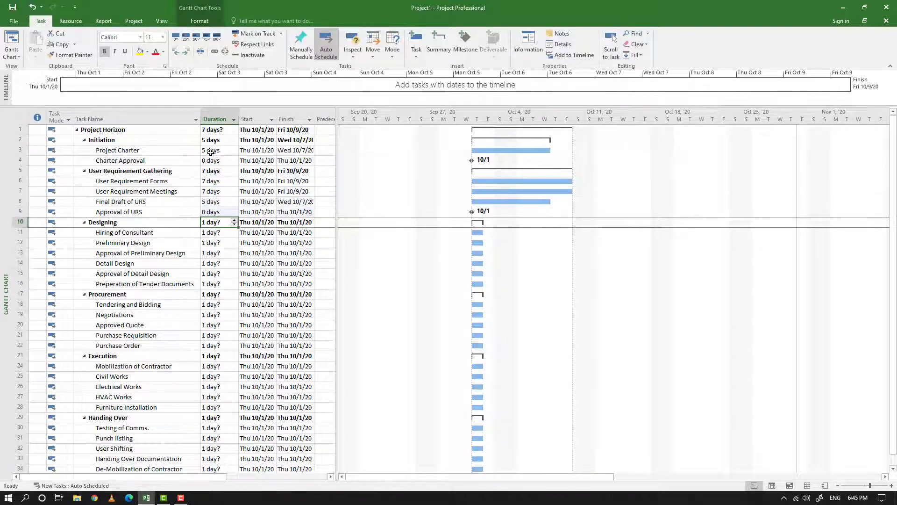
Step: Set the durations of Hiring of Consultant to 15 days, Preliminary Design to 30 and Approval of Preliminary Design to 0
key(Return)
text(15)
key(Return)
text(30)
key(Return)
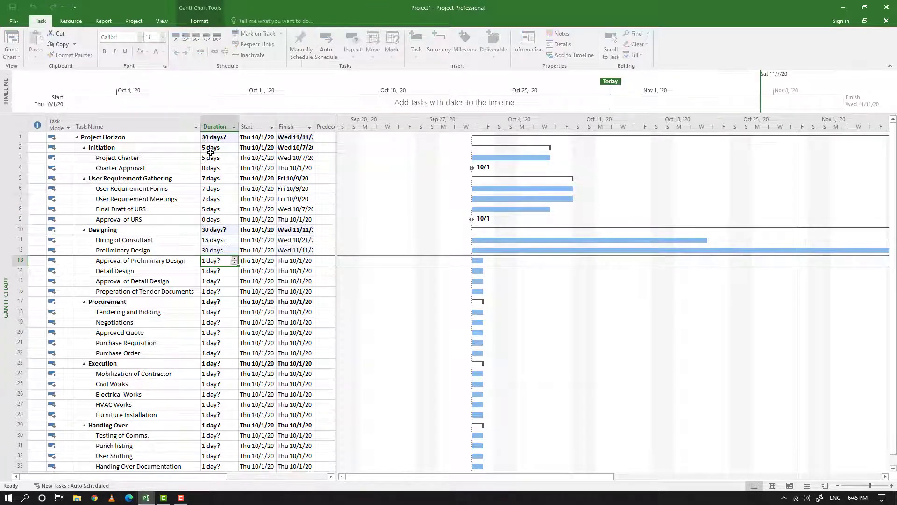
text(0)
key(Return)
Step: Set the durations of Detail Design to 45 days, Approval of Detail Design to 0 and Preperation of Tender Documents to 10
text(45)
key(Return)
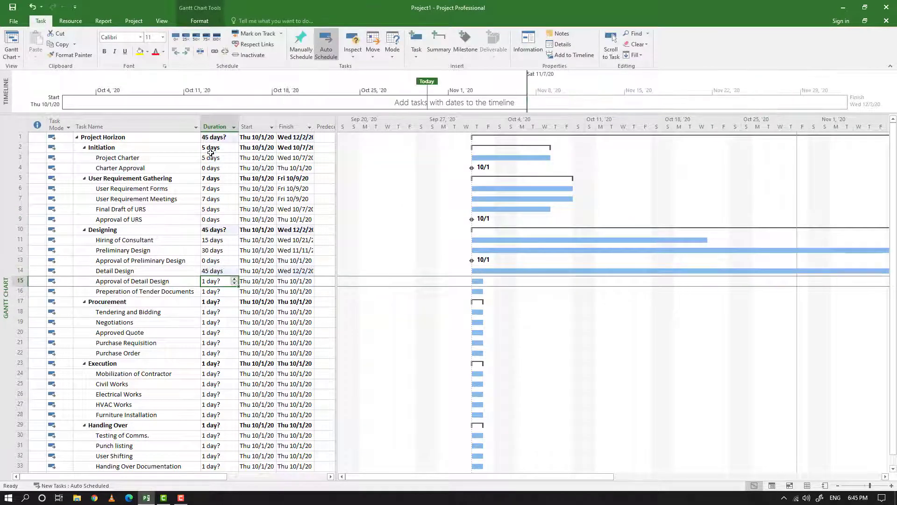
text(0)
key(Return)
text(10)
key(Return)
Step: Set the Procurement subtask durations, from Tendering and Bidding to Purchase Order, to 30, 10, 0, 7 and 0 days
key(Return)
text(30)
key(Return)
text(10)
key(Return)
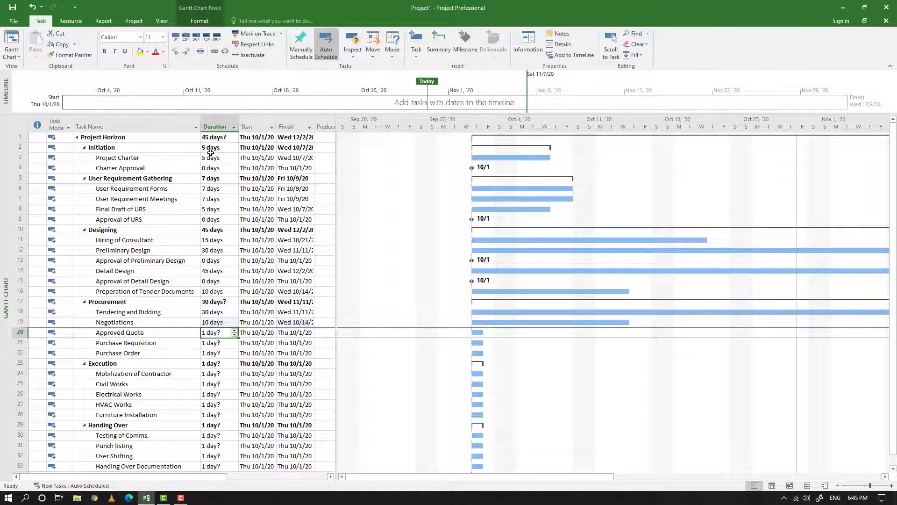
text(0)
key(Return)
text(7)
key(Return)
text(0)
key(Return)
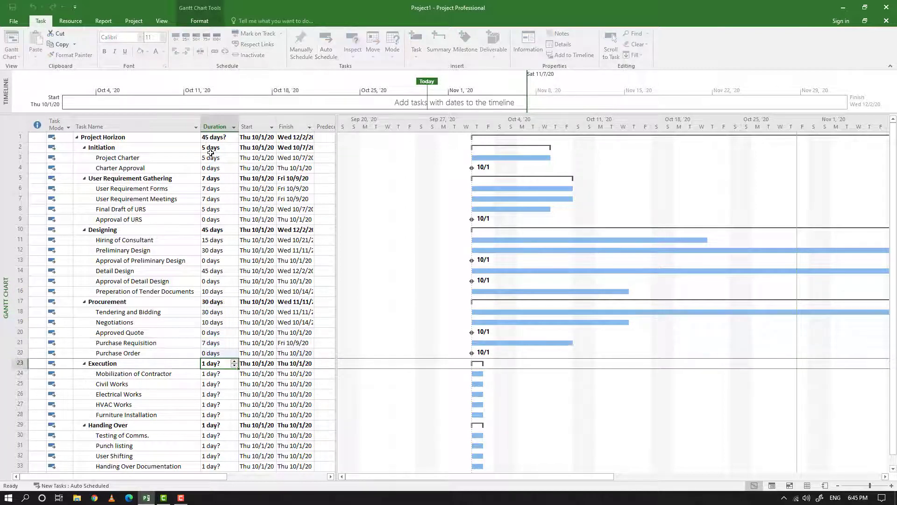
Step: Set the Execution subtask durations, from Mobilization of Contractor to Furniture Installation, to 5, 60, 45, 45 and 10 days
key(Return)
text(5)
key(Return)
text(60)
key(Return)
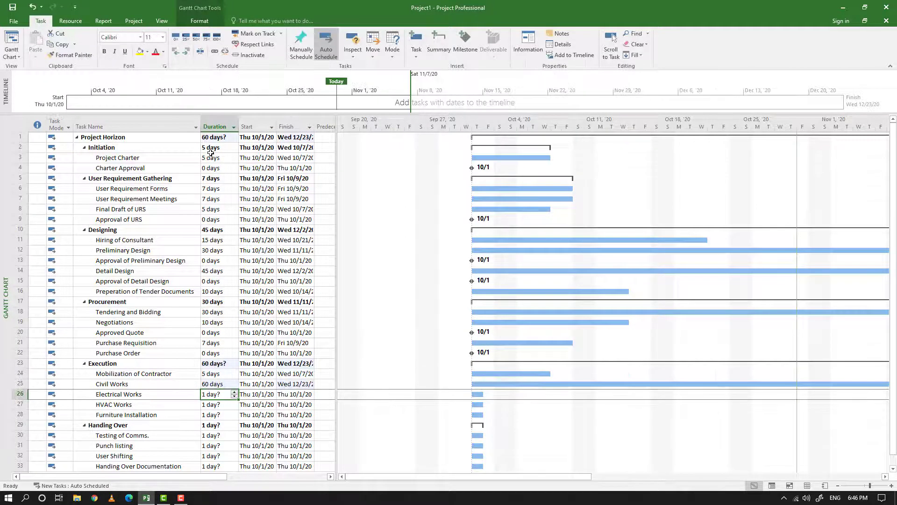
text(45)
key(Return)
text(45)
key(Return)
text(10)
key(Return)
Step: Set the Handing Over subtask durations, from Testing of Comms. to De-Mobilization of Contractor, to 2, 10, 5, 5 and 3 days
key(Return)
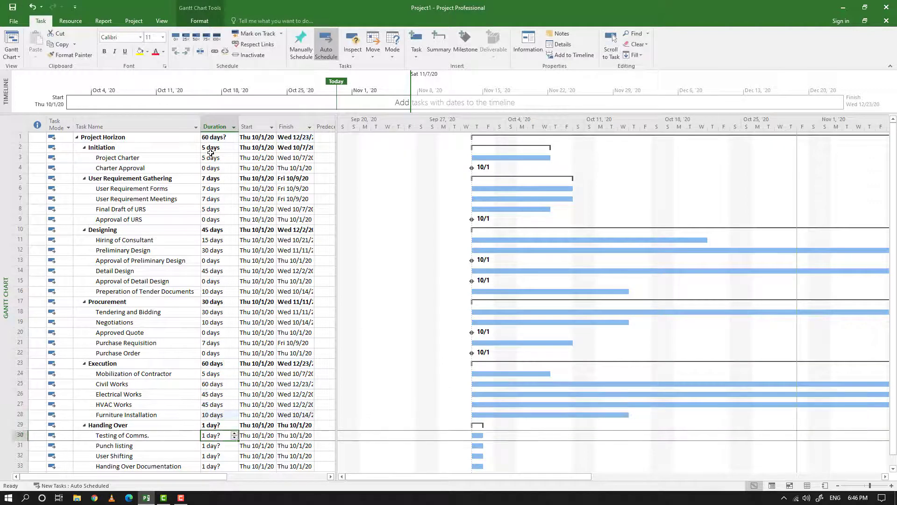
text(2)
key(Return)
text(10)
key(Return)
text(5)
key(Return)
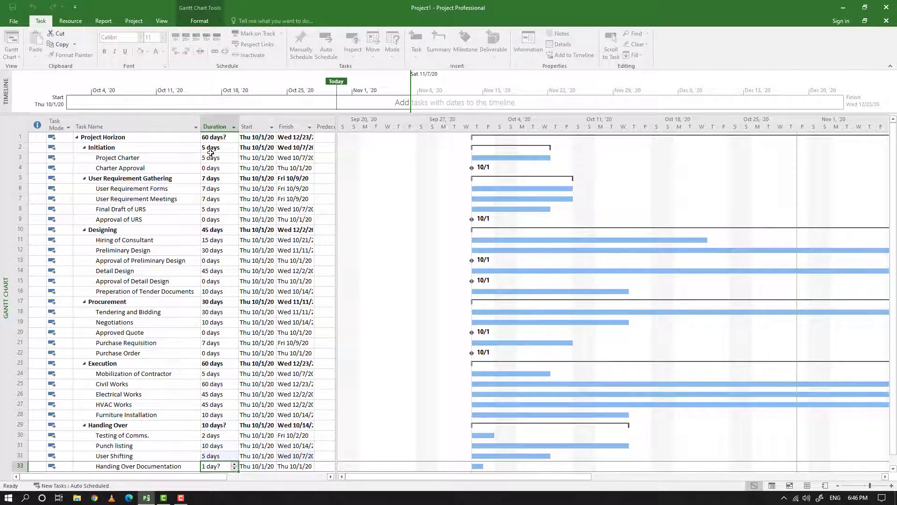
text(5)
key(Return)
text(3)
key(Return)
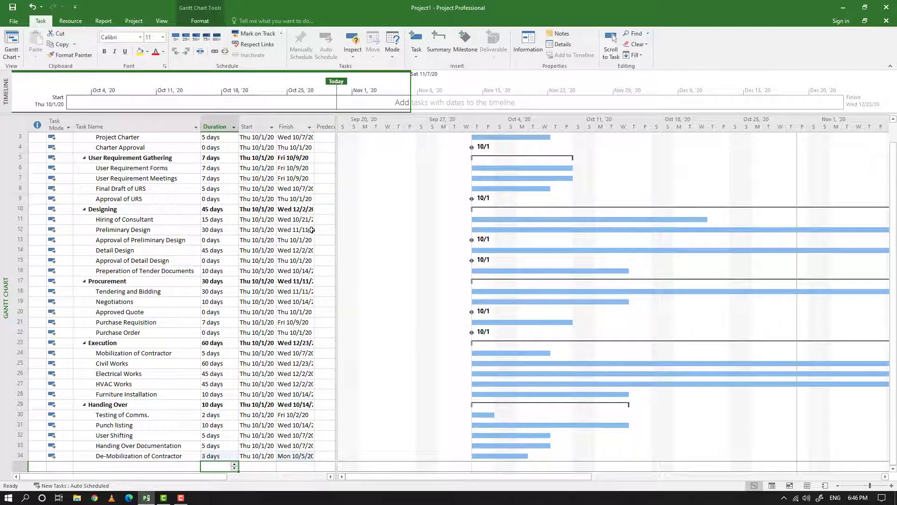
Step: Widen the task table to reveal the whole Predecessors column and widen the Start and Finish columns to fit their dates
drag(336, 216, 380, 217)
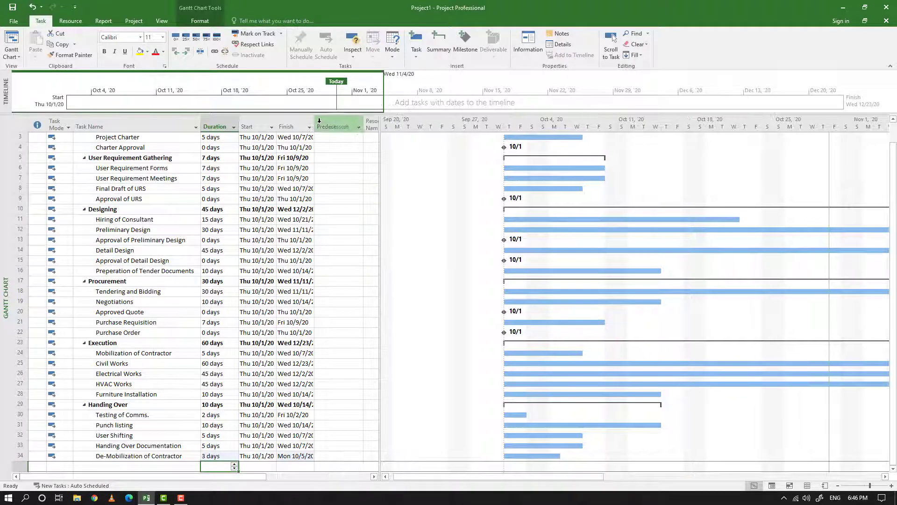
drag(314, 127, 282, 122)
scroll(386, 188, up, 1)
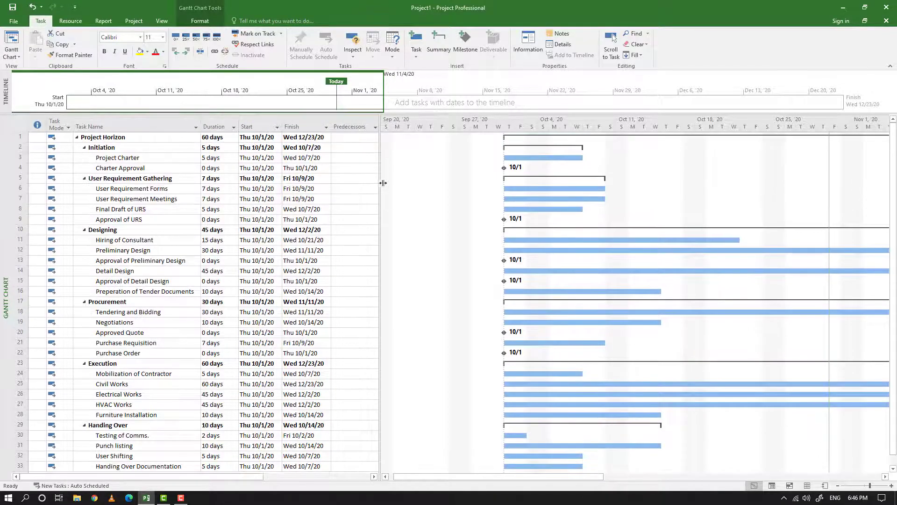
drag(383, 182, 382, 182)
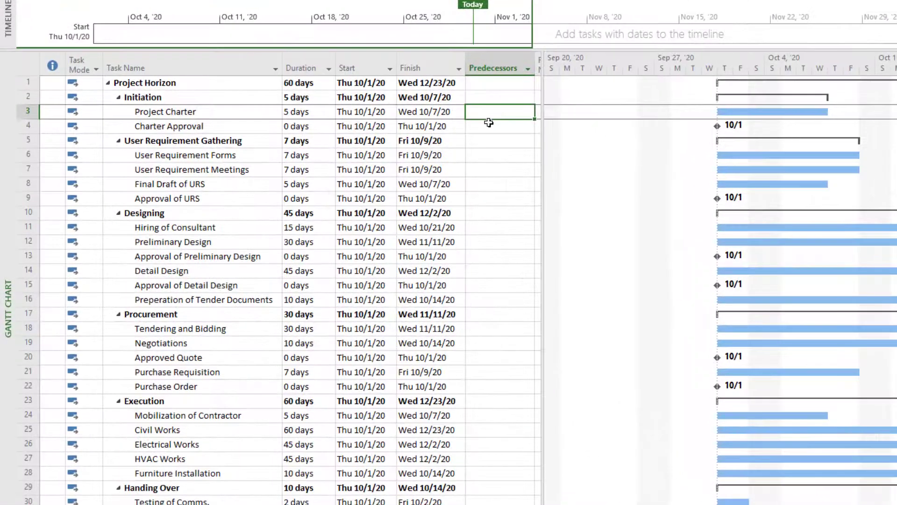
Step: Enter task 3 as the predecessor of Charter Approval
click(348, 168)
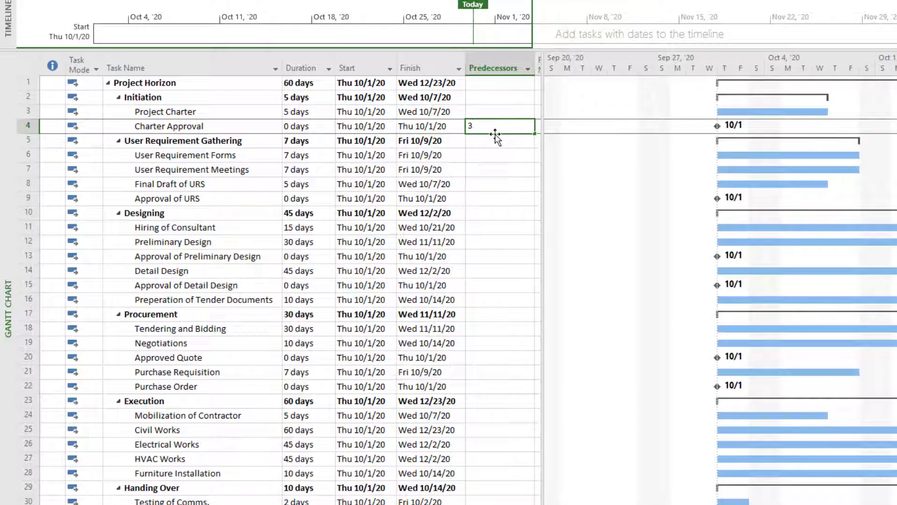
text(3)
key(Return)
Step: Enter the predecessors of tasks 6 to 9 under User Requirement Gathering as 4, 4SS+2 days, 7 and 8
key(Return)
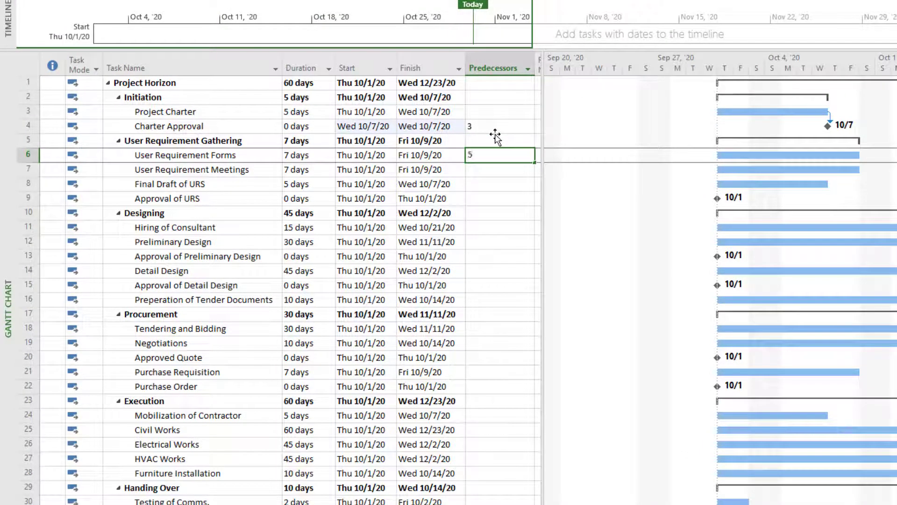
text(4)
key(Return)
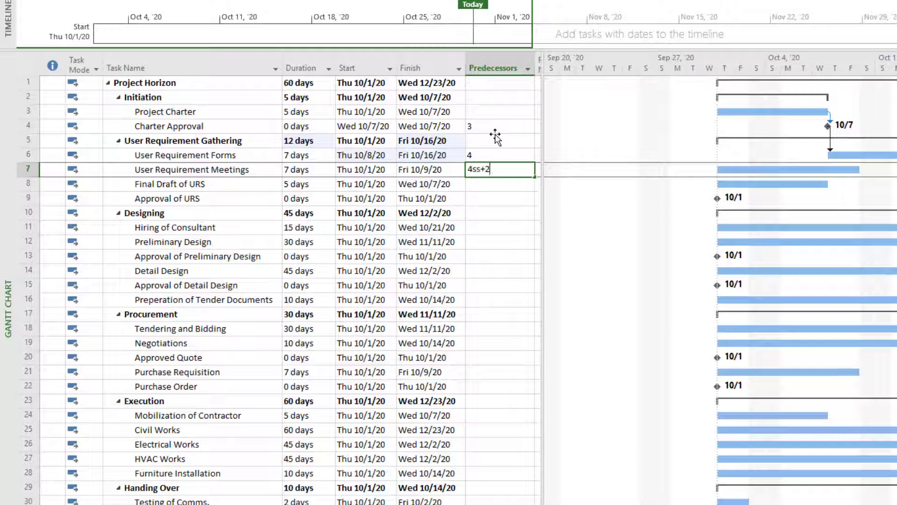
text(4ss+2)
key(Return)
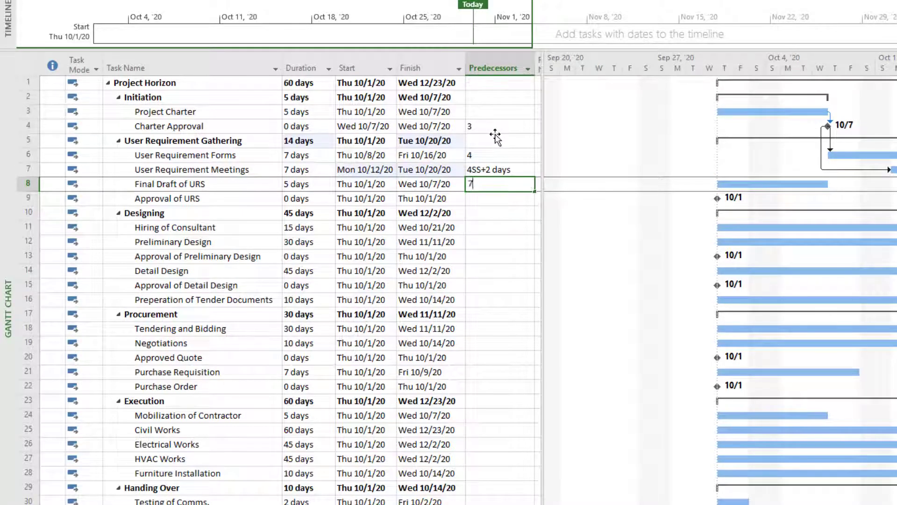
key(Return)
text(8)
key(Return)
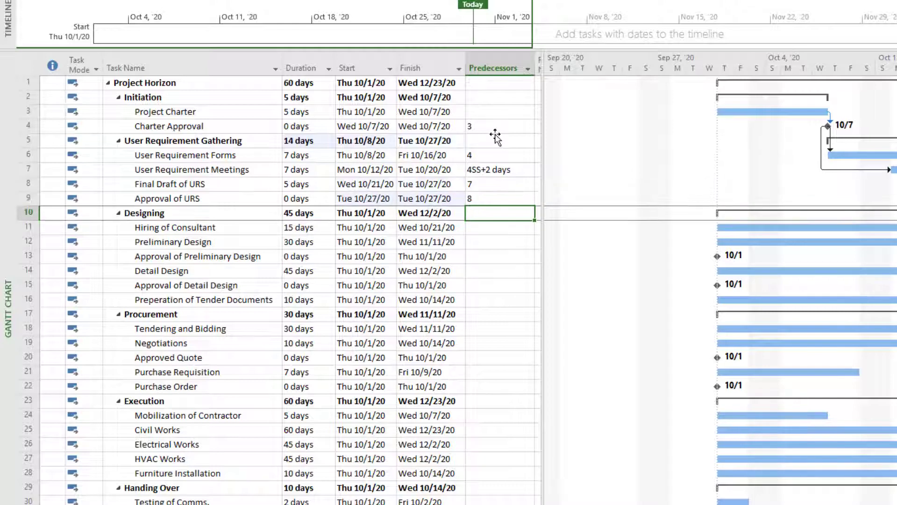
Step: Enter predecessor 4 for Hiring of Consultant, 9,11 for Preliminary Design and 12 for Approval of Preliminary Design
key(Down)
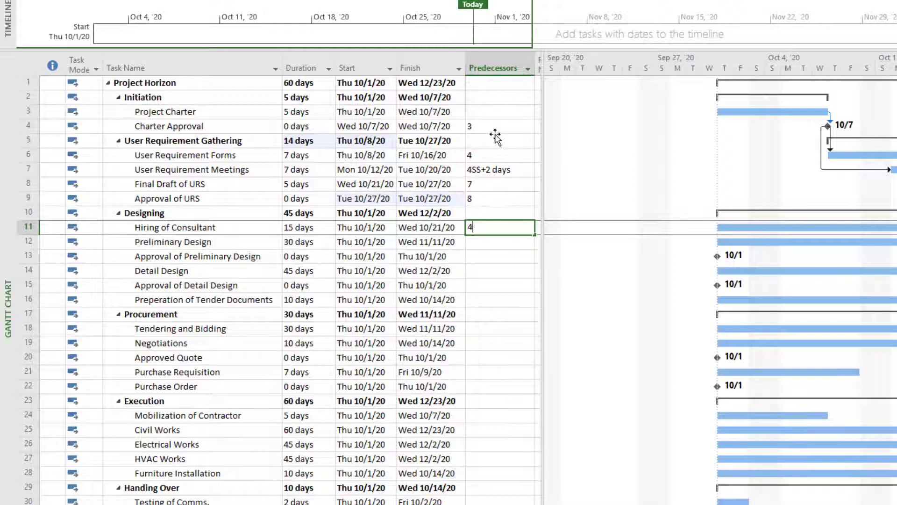
text(4)
key(Return)
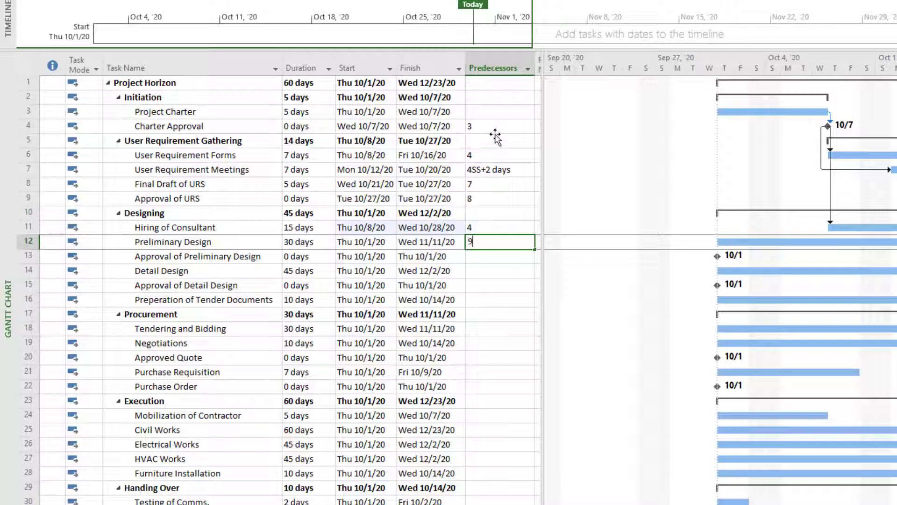
text(9,11)
key(Return)
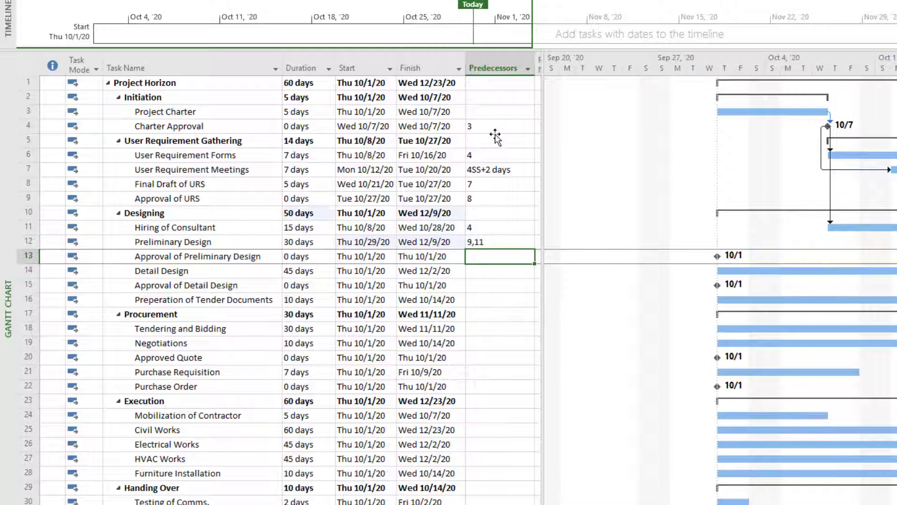
key(Return)
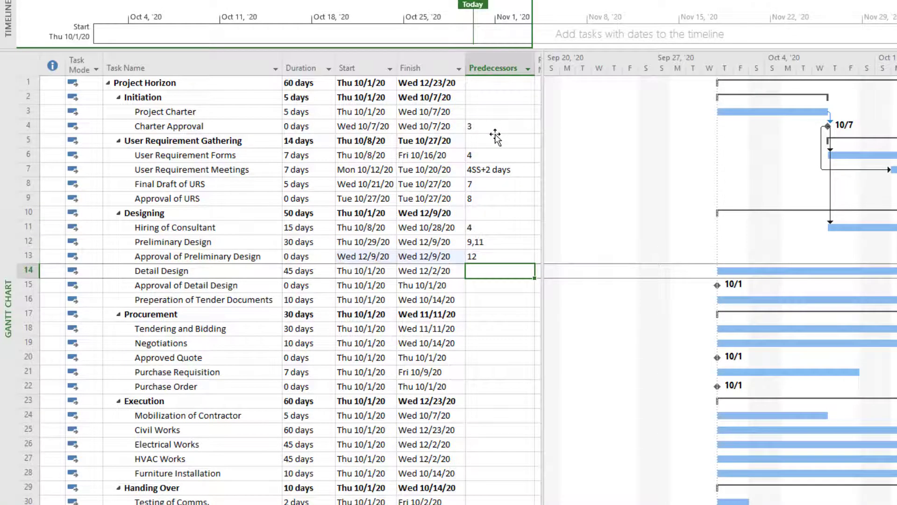
Step: Enter predecessor 13 for Detail Design, 14 for Approval of Detail Design and 15 for Preperation of Tender Documents
text(13)
key(Return)
text(14)
key(Return)
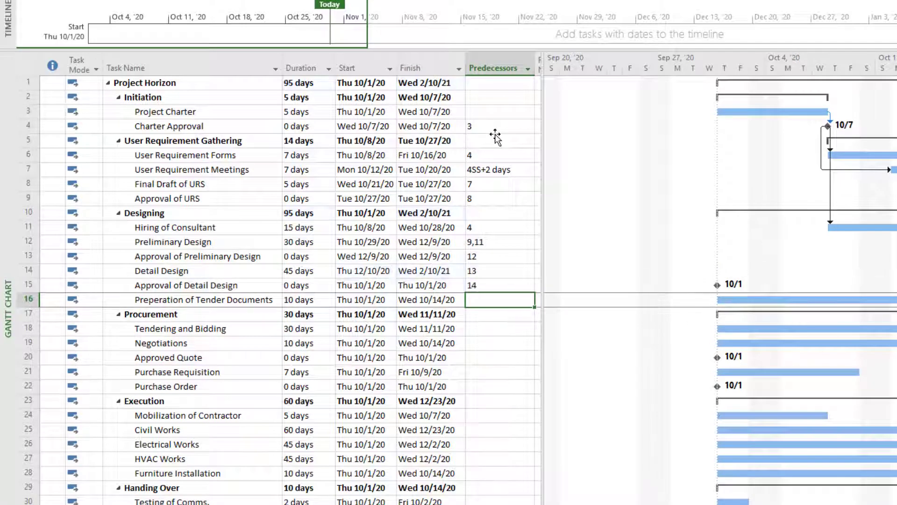
key(Return)
Step: Enter the predecessors of the Procurement subtasks, from Tendering and Bidding to Purchase Order, as 16, 18, 19, 20 and 21
key(Return)
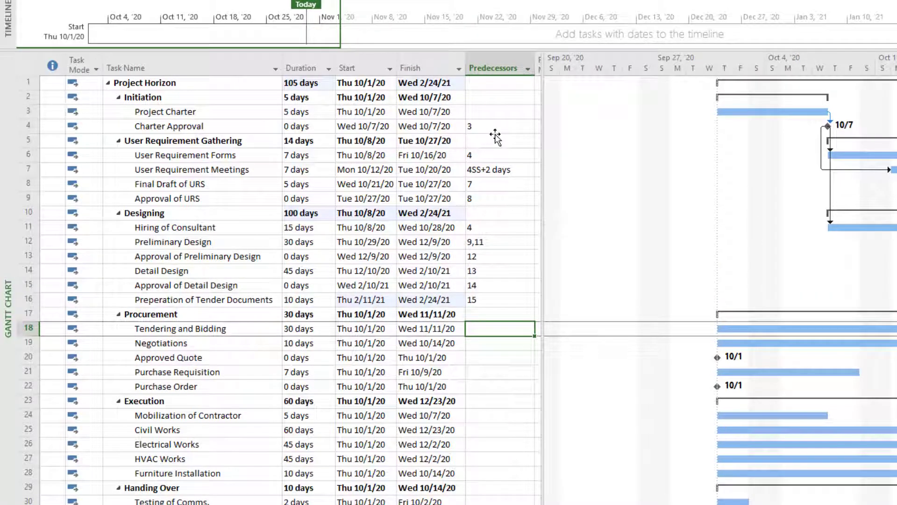
key(Return)
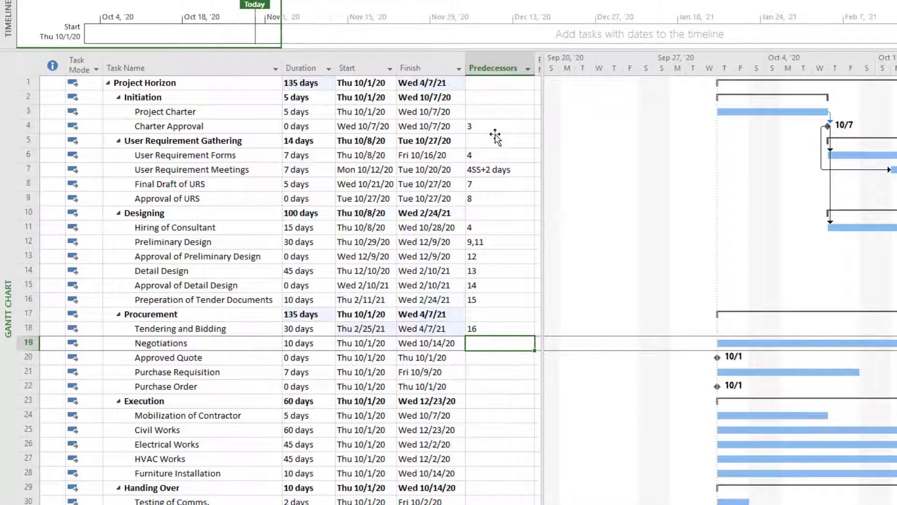
text(18)
key(Return)
text(19)
key(Return)
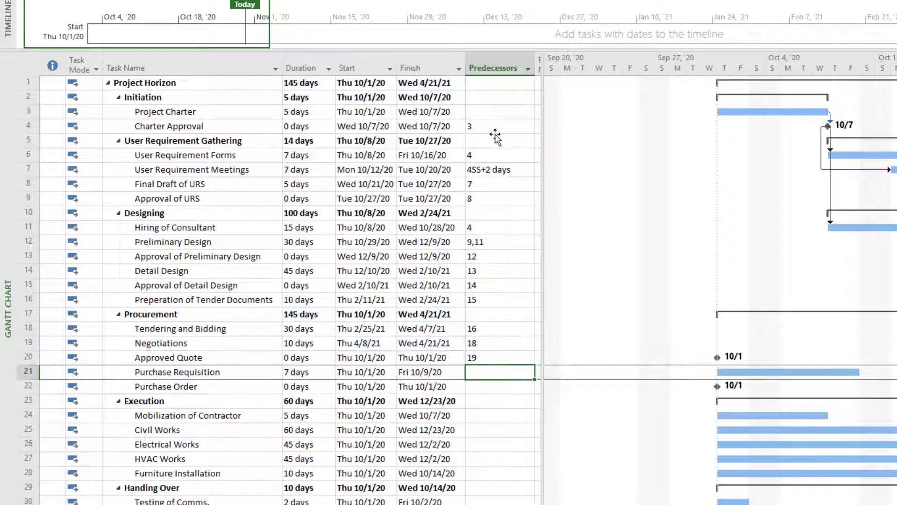
text(20)
key(Return)
text(21)
key(Return)
key(Return)
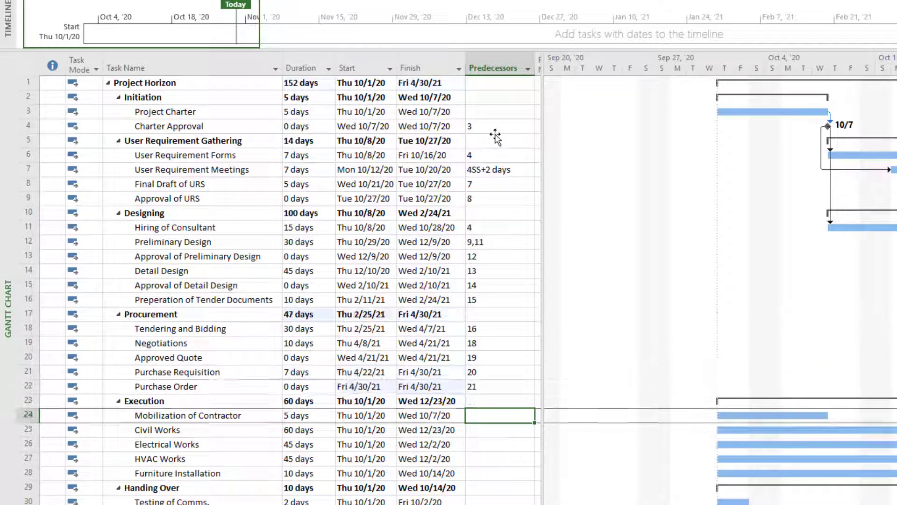
Step: Enter the predecessors of the Execution subtasks, from Mobilization of Contractor to Furniture Installation, as 22, 24, 25SS+20 days, 25SS+20 days and 25
text(22)
key(Return)
key(Return)
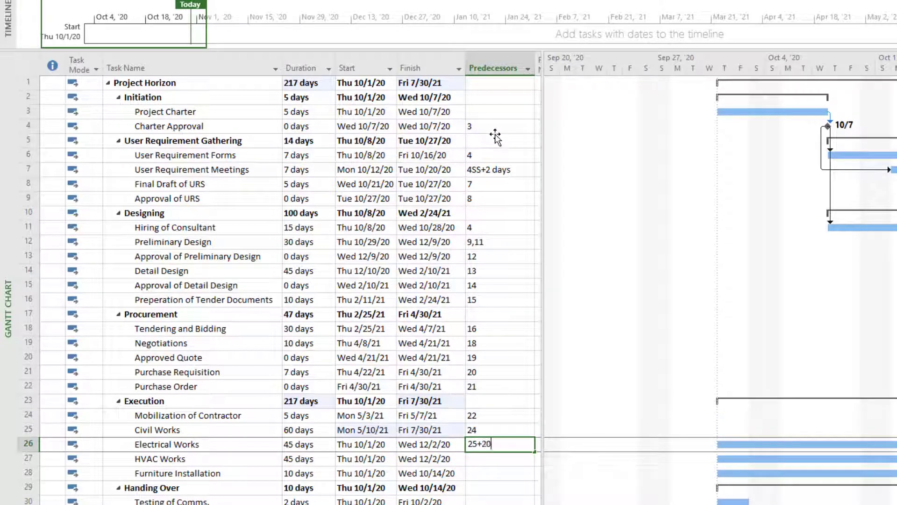
text(25ss+20)
key(Return)
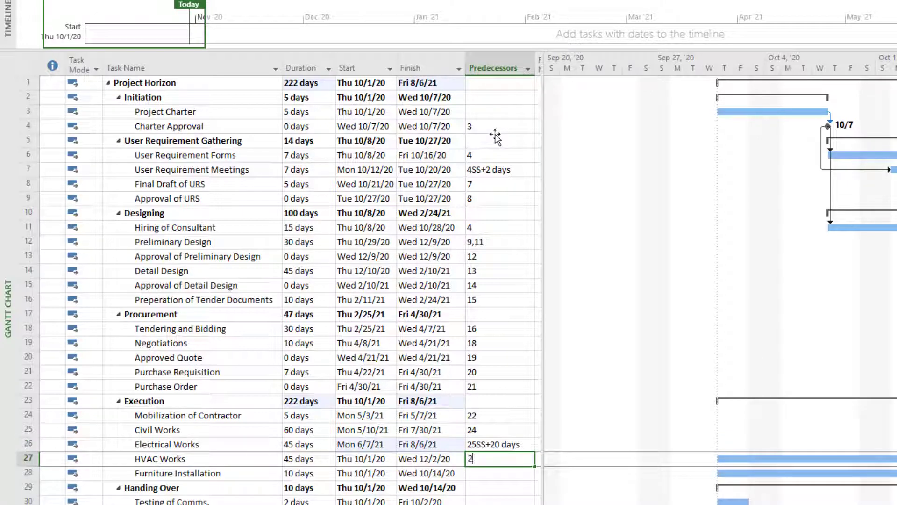
text(25ss+20)
key(Return)
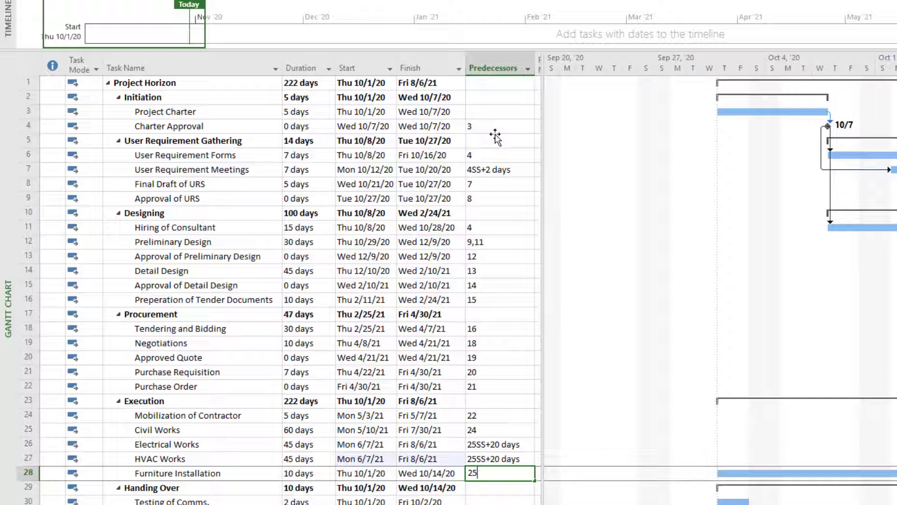
key(Return)
key(Return)
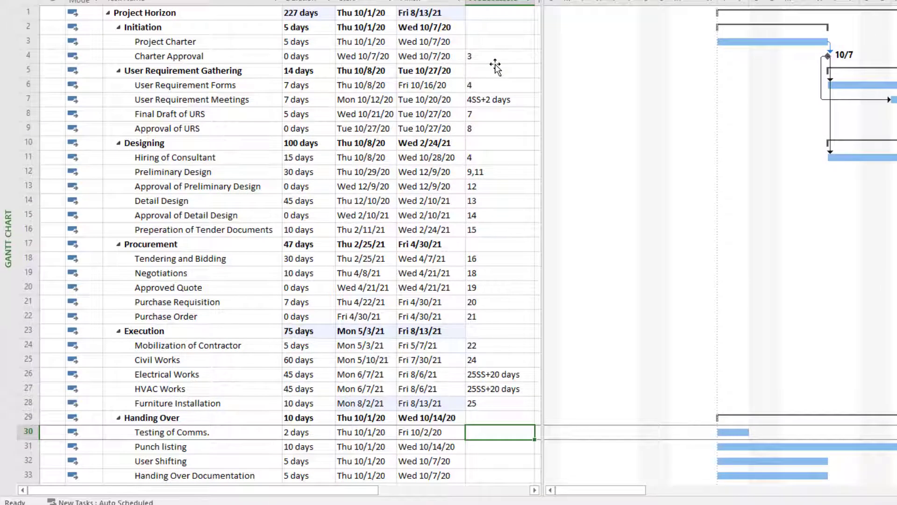
Step: Enter the predecessors of the Handing Over subtasks, from Testing of Comms. to De-Mobilization of Contractor, as 28, 30, 31, 32 and 33
text(28)
key(Return)
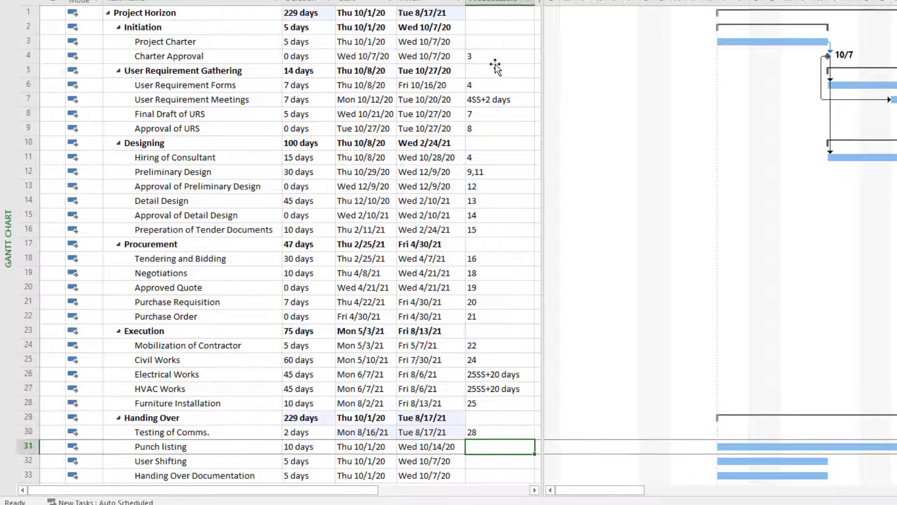
text(30)
key(Return)
text(31)
text(32)
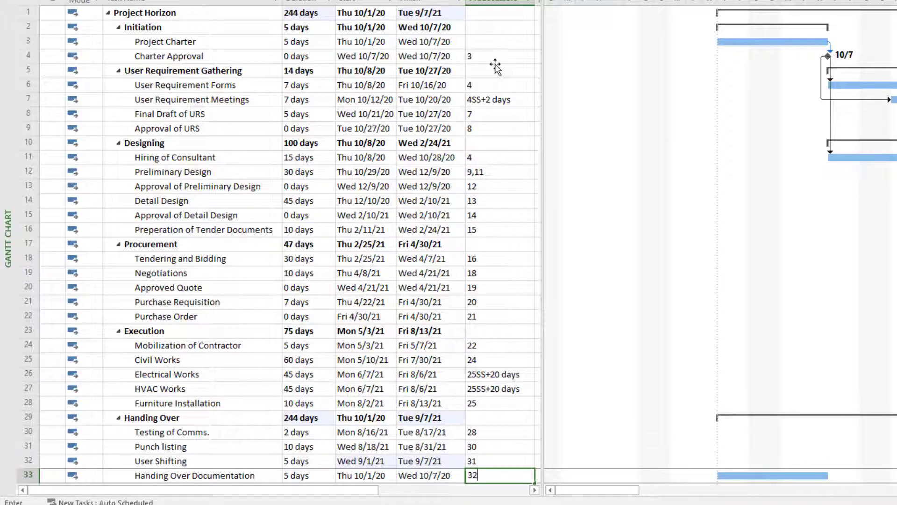
key(Return)
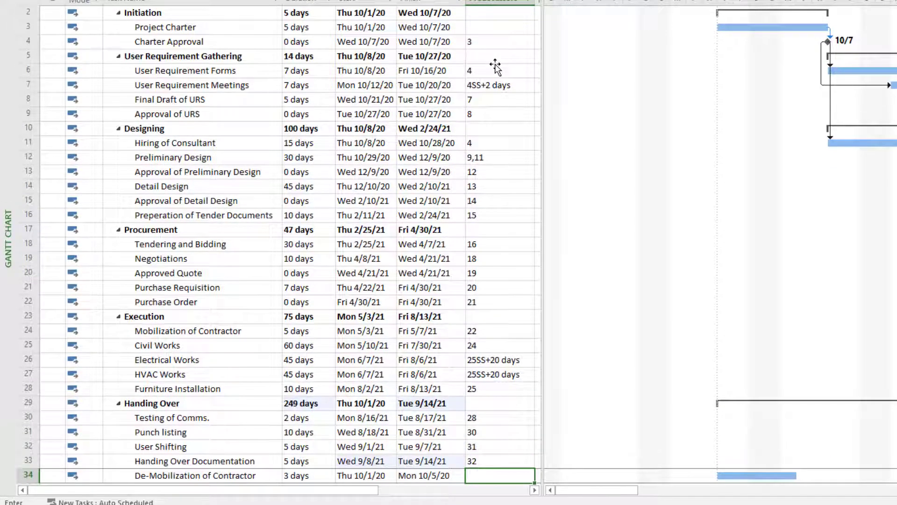
text(33)
key(Return)
Step: Review the linked task bars along the Gantt chart through to the last Handing Over task, returning to the project start
scroll(836, 215, down, 3)
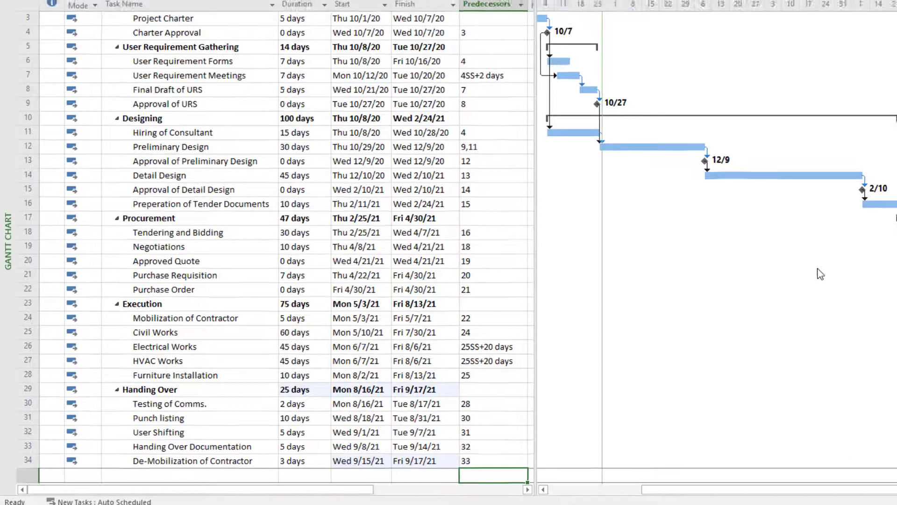
scroll(833, 287, down, 1)
scroll(545, 430, up, 1)
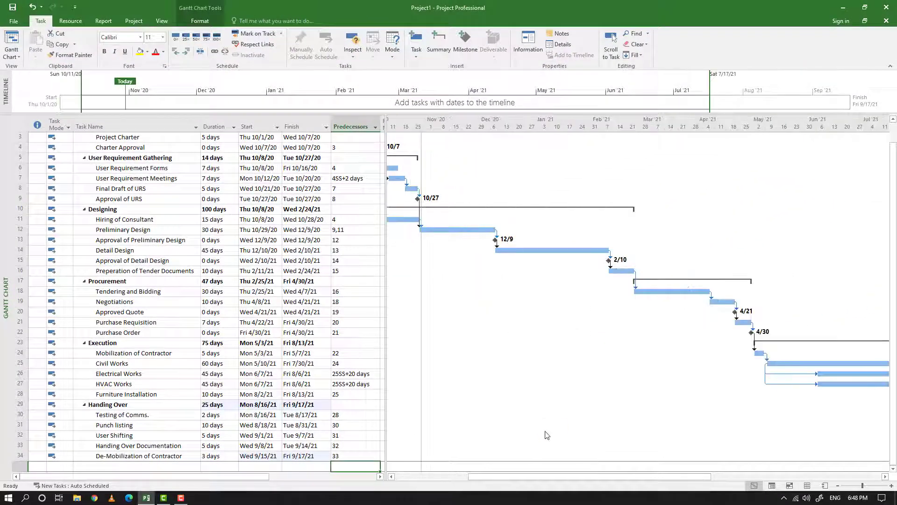
drag(565, 469, 753, 477)
key(ctrl+z)
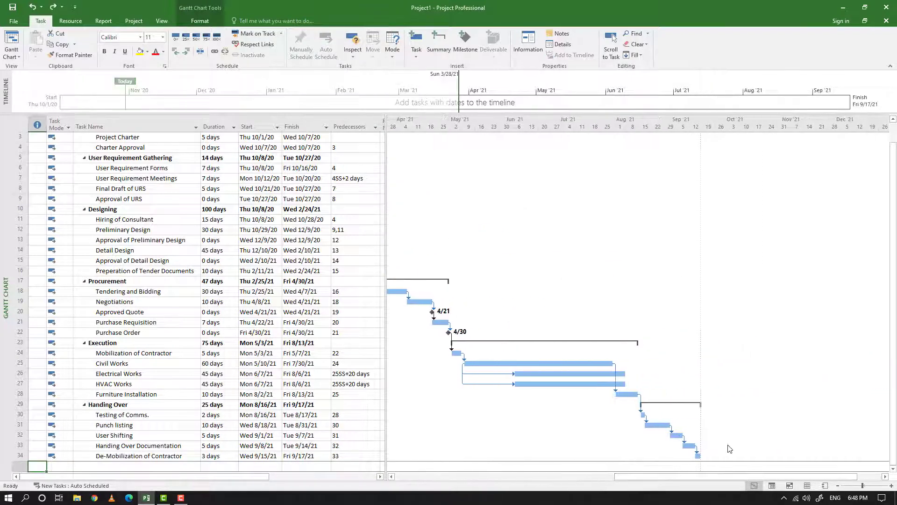
scroll(729, 453, down, 1)
scroll(729, 455, up, 2)
drag(672, 478, 526, 477)
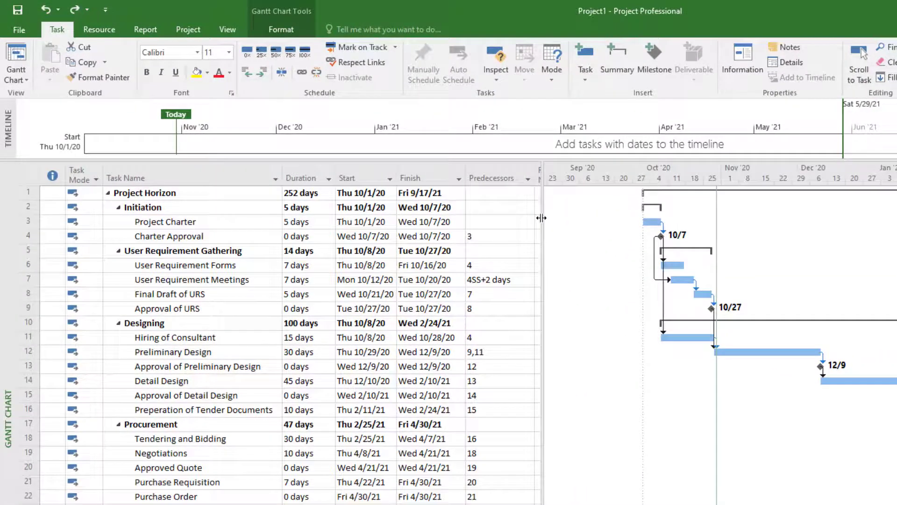
Step: Widen the task table to show Resource Names and insert a Text1 column before it
drag(384, 155, 441, 157)
drag(622, 220, 622, 219)
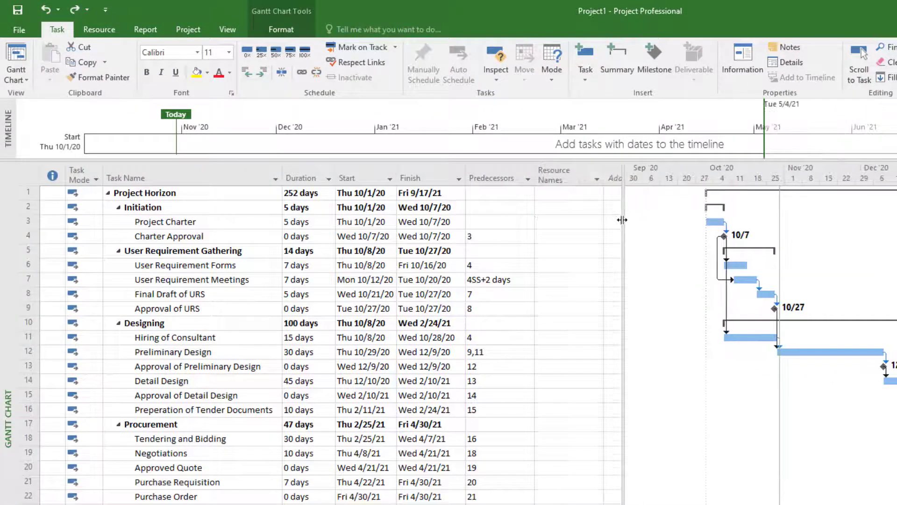
click(560, 173)
right_click(561, 168)
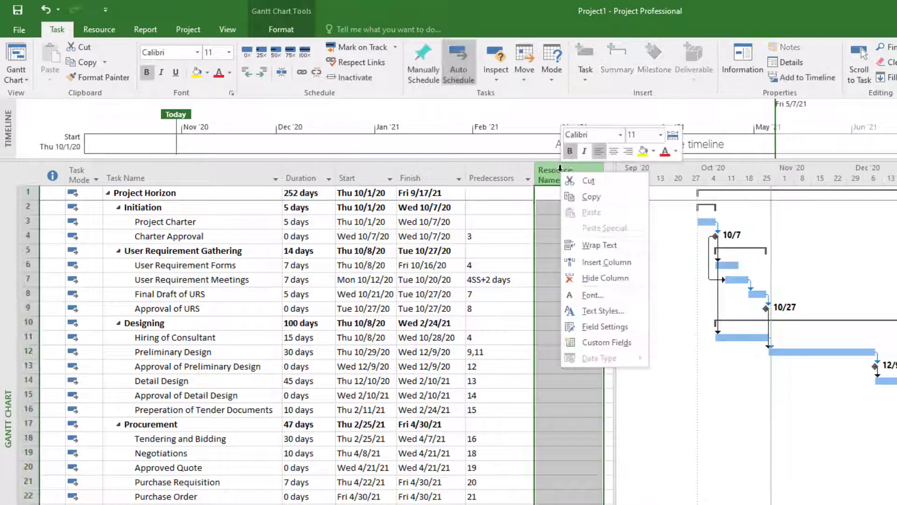
click(607, 262)
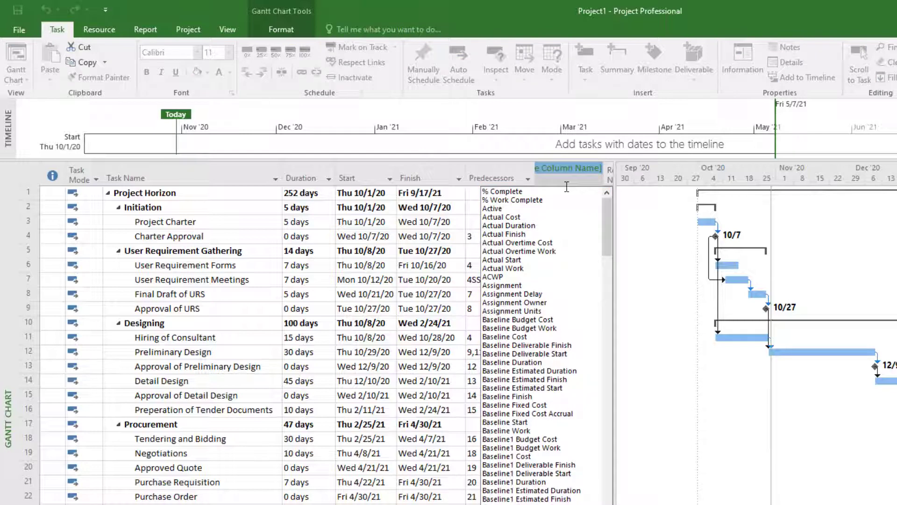
text(text1)
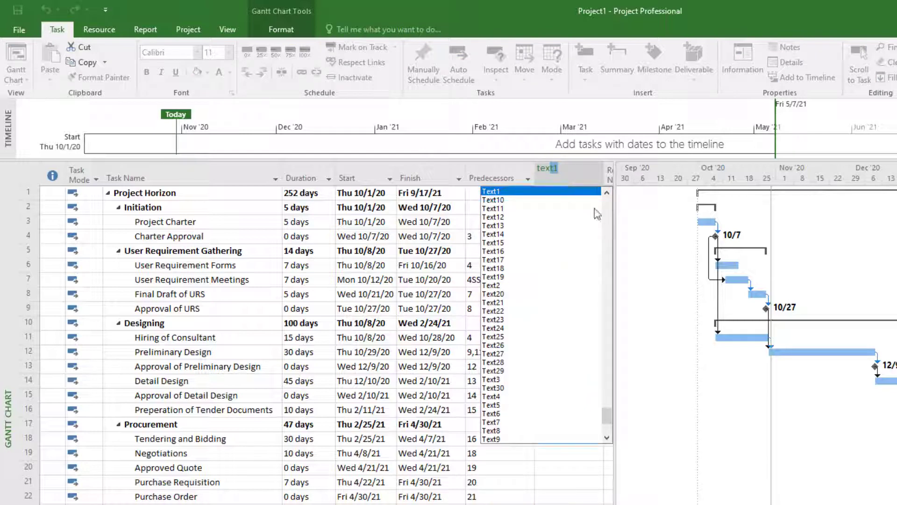
key(Return)
Step: Set the title of the Text1 column to Responsible in its field settings
click(570, 178)
right_click(570, 180)
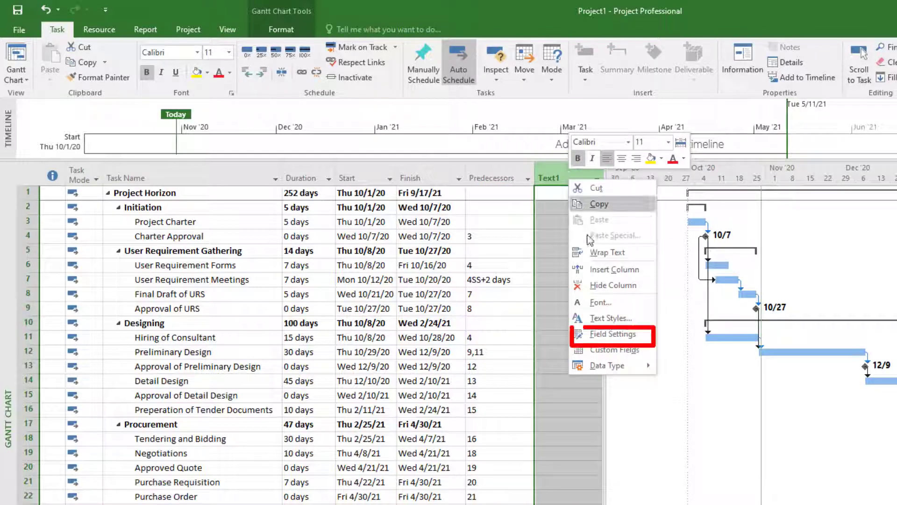
click(597, 335)
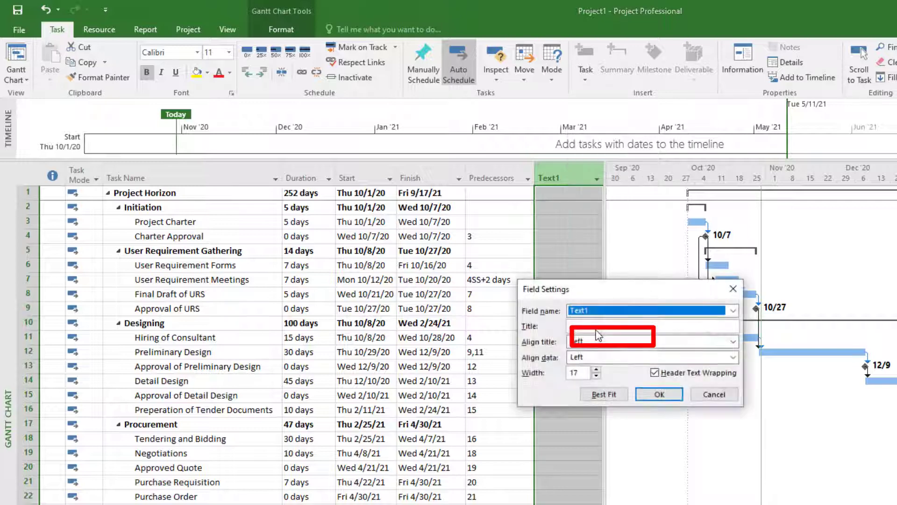
click(591, 326)
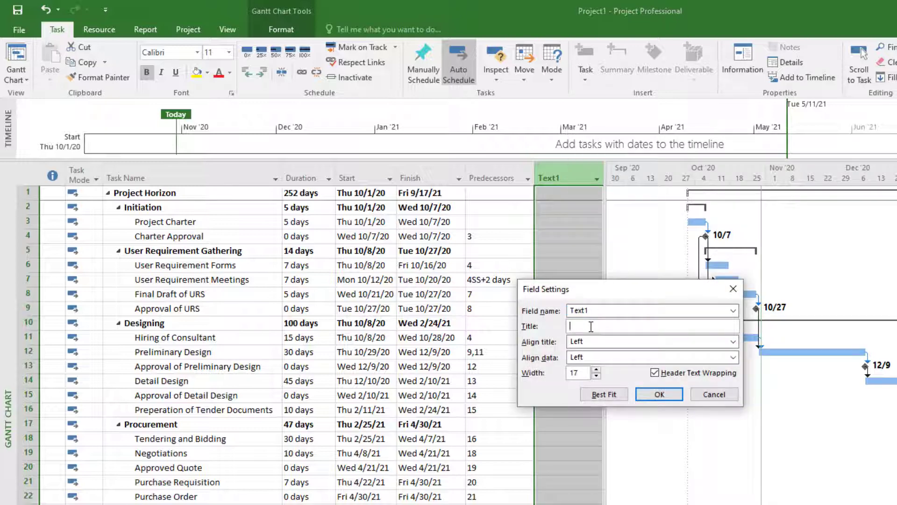
text(Responsible)
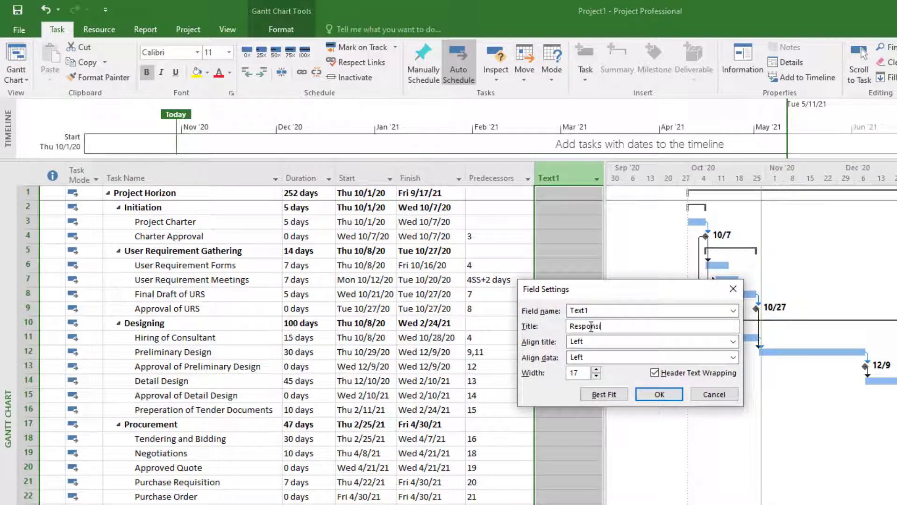
click(654, 394)
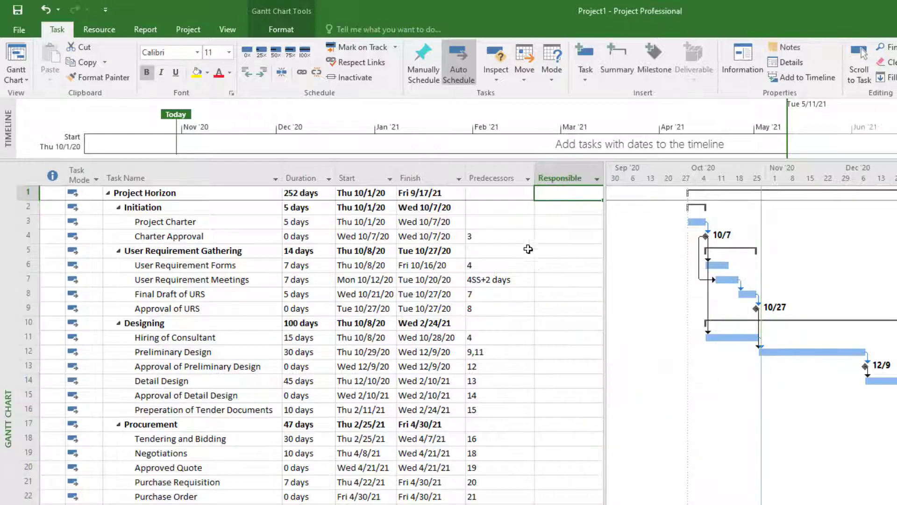
Step: Enter Project Manager as responsible for Project Charter and Project Sponsor for Charter Approval
click(556, 225)
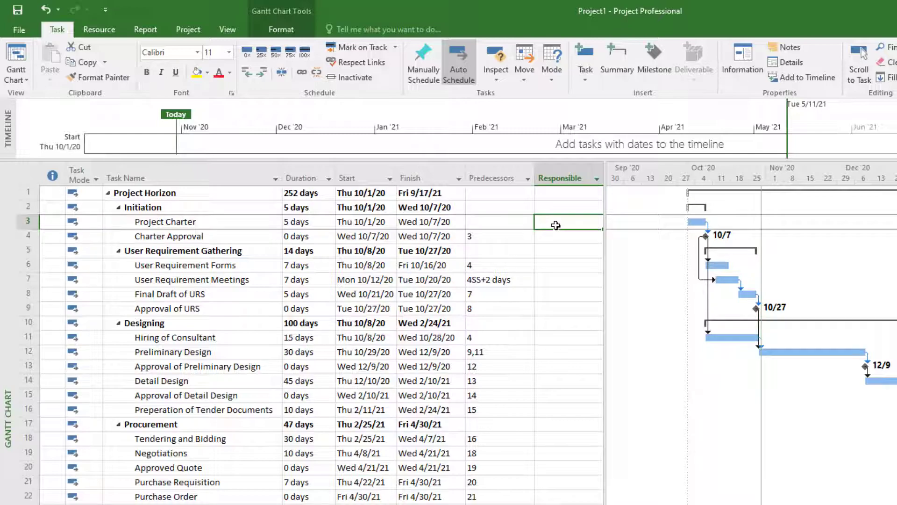
text(Project Mana)
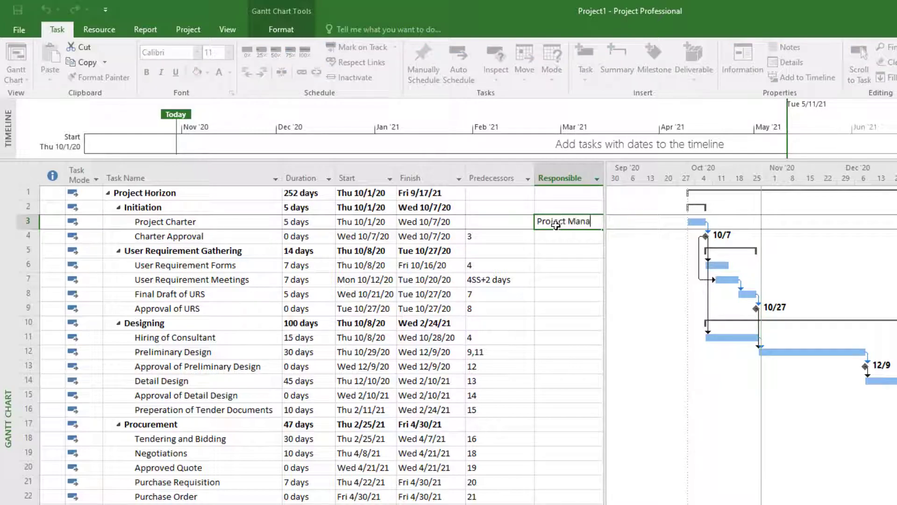
text(ger)
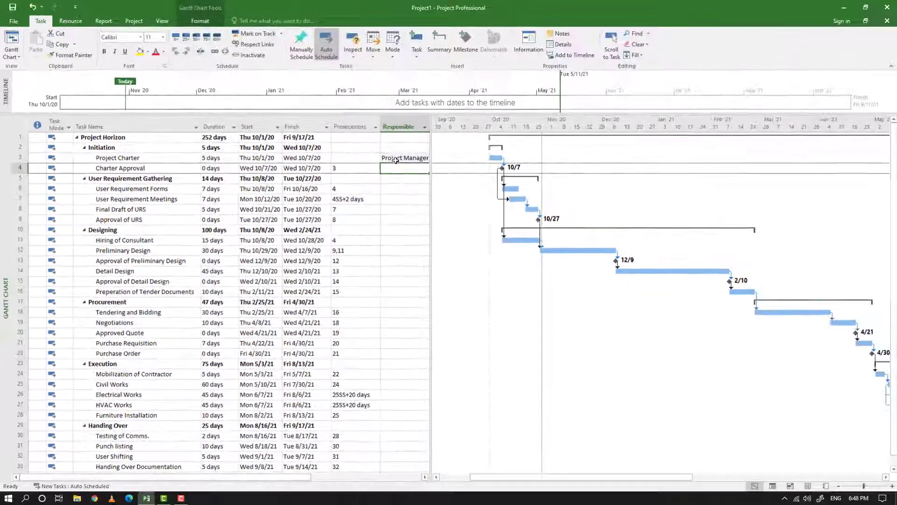
key(Return)
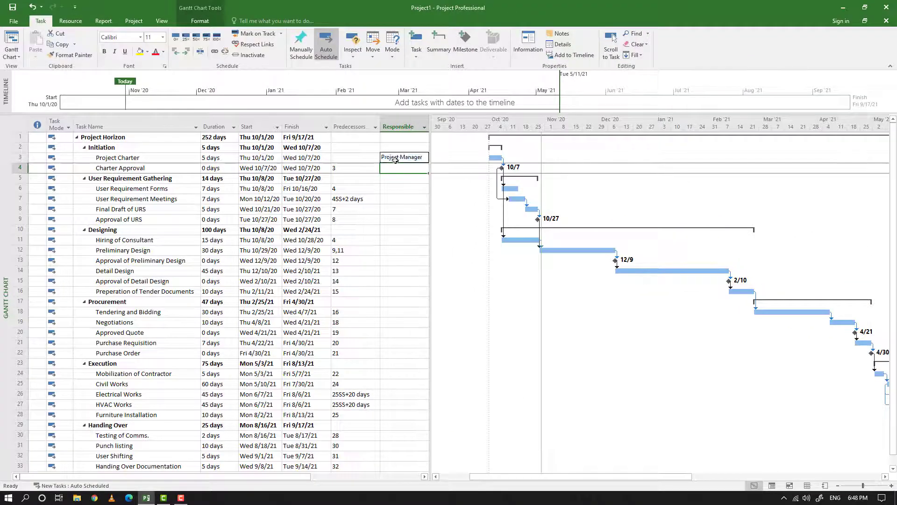
text(Project Sponsor)
key(Return)
key(Return)
Step: Enter Project Manager as responsible for User Requirement Forms, User Requirement Meetings and Final Draft of URS, and Project Sponsor for Approval of URS
text(Proje)
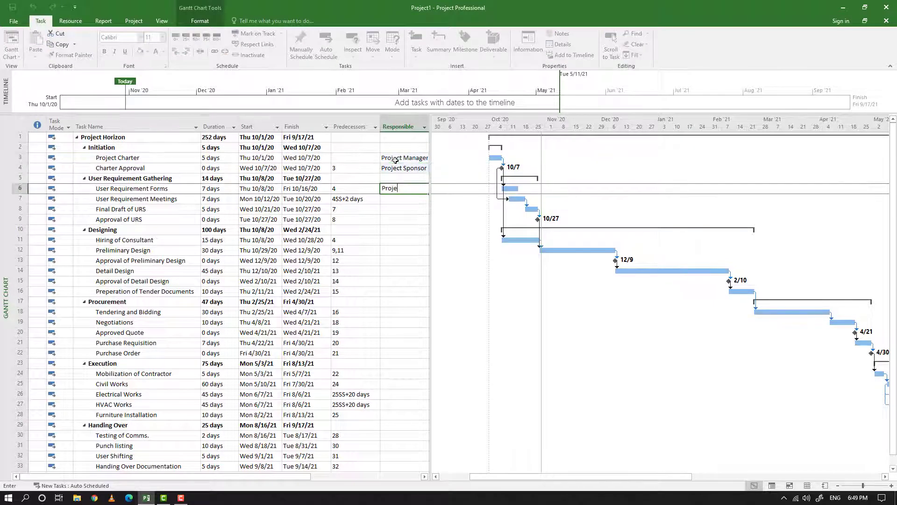
text(ct manager)
key(Return)
key(Up)
text(Project Manager)
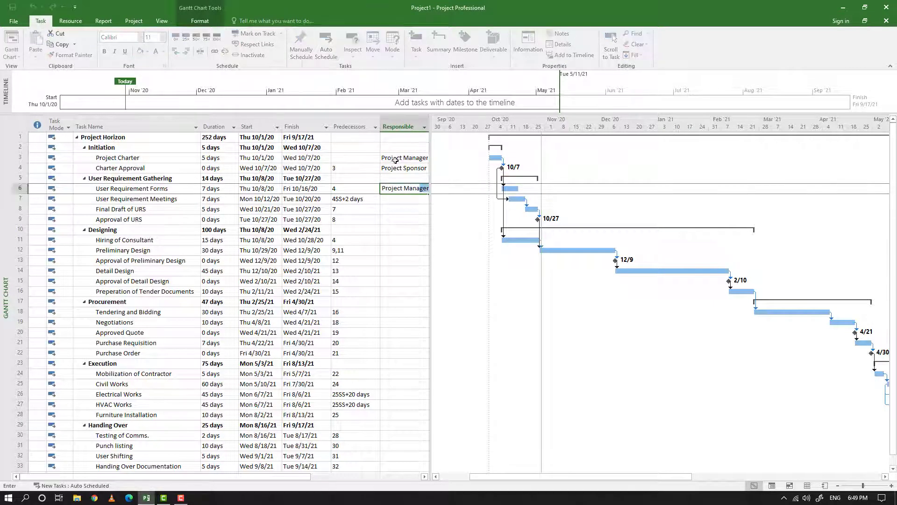
key(Return)
text(Project Manager)
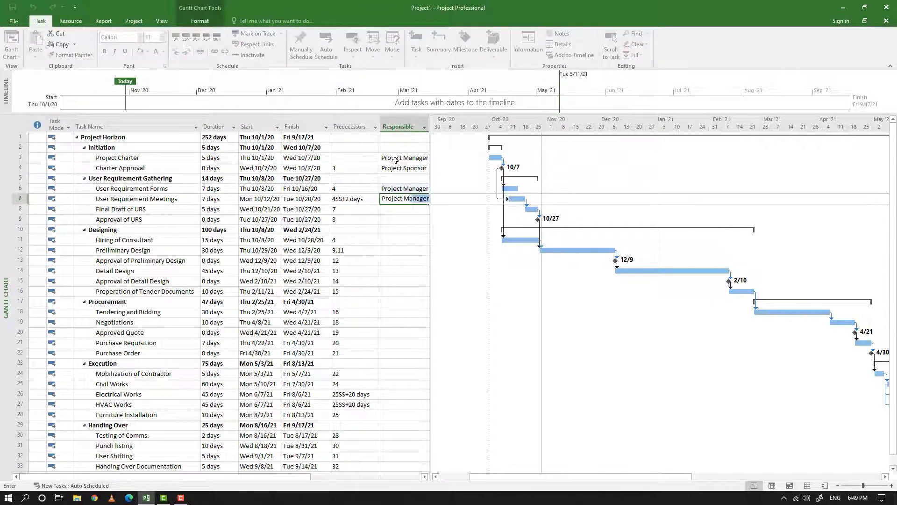
key(Return)
text(Project Manager)
key(Return)
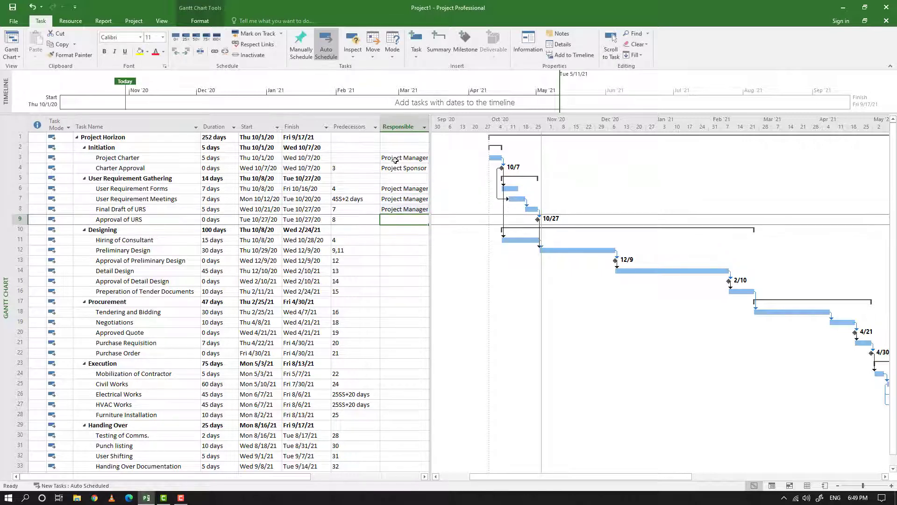
text(Project Spon)
key(Return)
key(Return)
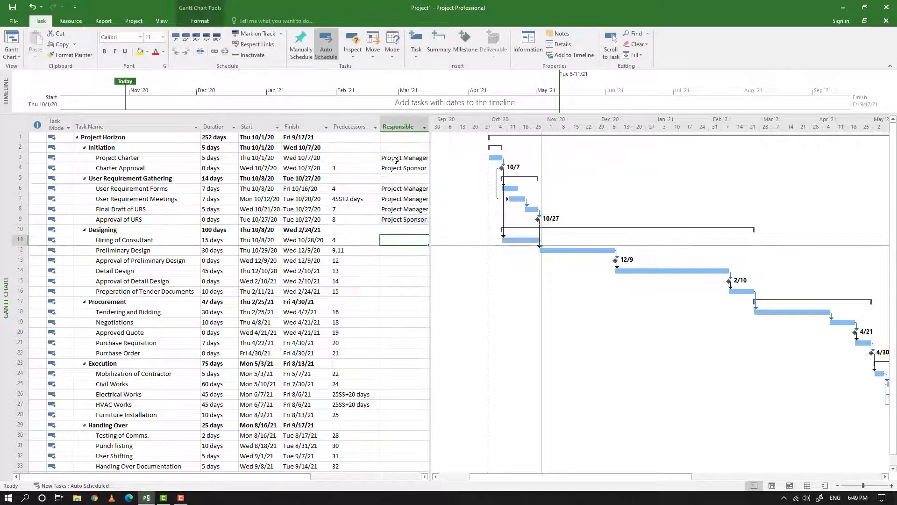
Step: Enter Procurement as responsible for Hiring of Consultant, Consultant for Preliminary Design and Project Sponsor for Approval of Preliminary Design
text(Procuremen)
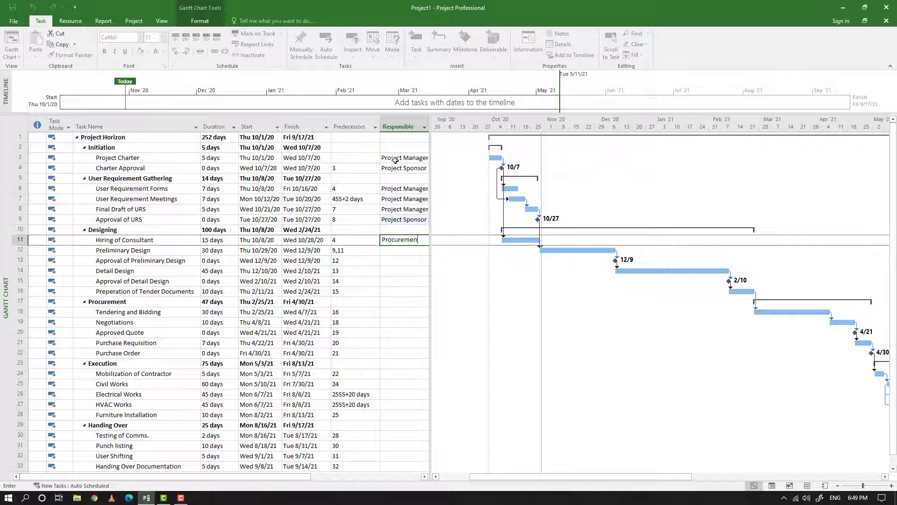
text(t)
key(Return)
text(Consultant)
key(Return)
text(Project Sponsor)
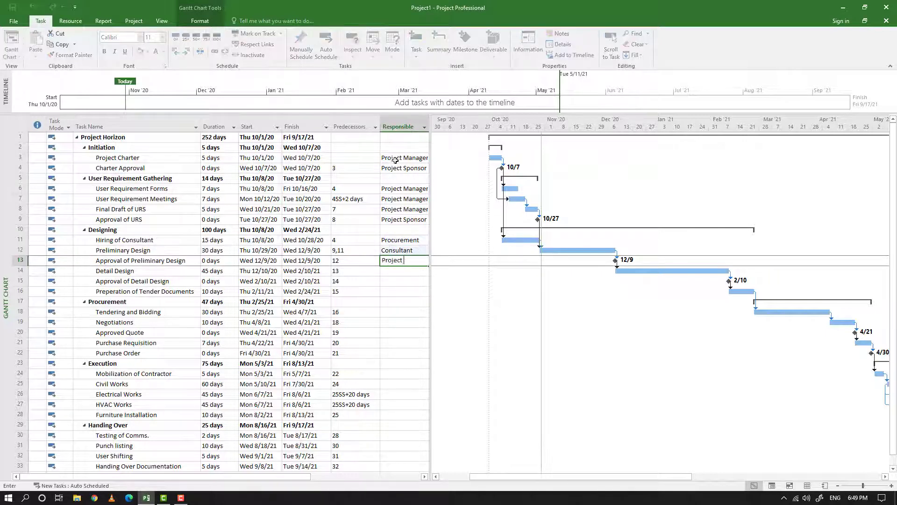
key(Return)
Step: Enter Consultant as responsible for Detail Design and Preperation of Tender Documents, and Project Sponsor for Approval of Detail Design
text(Consultant)
key(Return)
text(Project Sponsor)
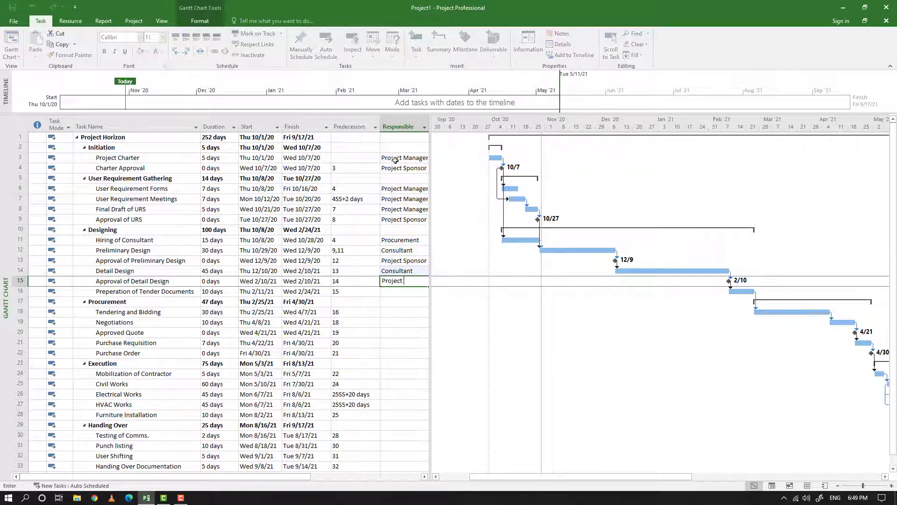
key(Return)
text(Consultant)
key(Return)
key(Return)
Step: Enter Procurement as responsible for all Procurement subtasks except Purchase Requisition, which gets Project Manager
text(Procurement)
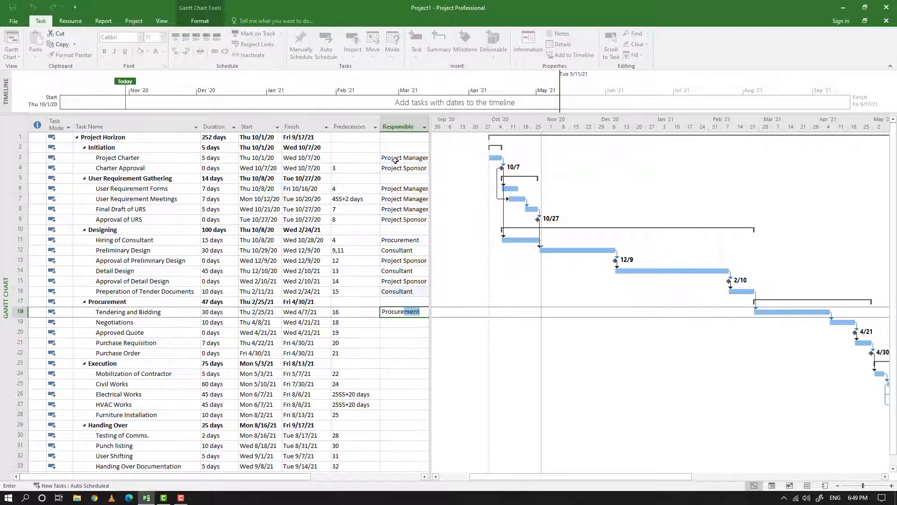
key(Return)
text(Procurement)
key(Return)
text(Proc)
key(Return)
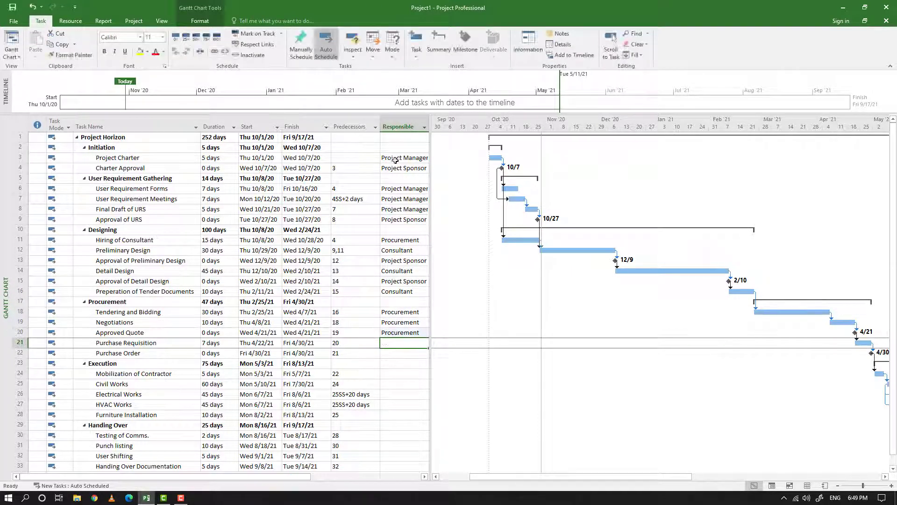
text(Proj)
key(Return)
text(Proc)
key(Return)
key(Return)
Step: Enter Project Manager as responsible for Mobilization of Contractor and Contractor for Civil Works
text(P)
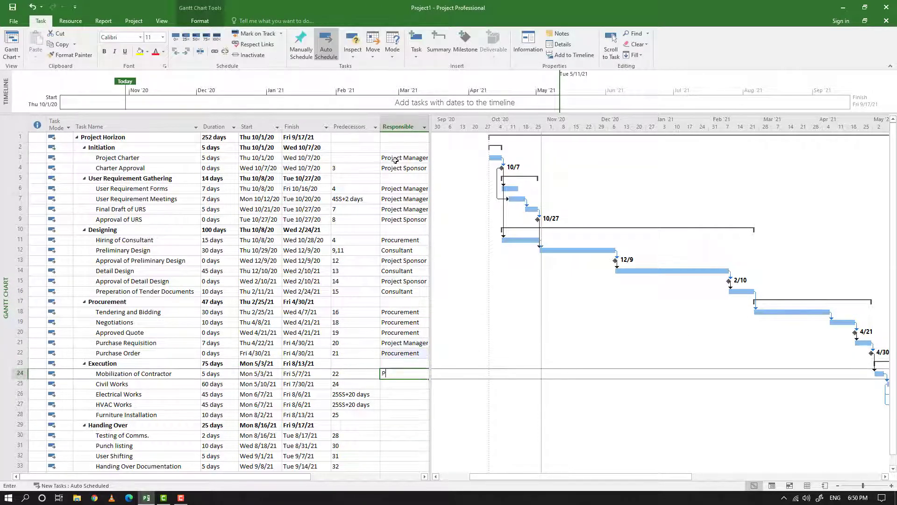
text(roject)
key(Return)
text(Constructor)
key(Return)
text(Co)
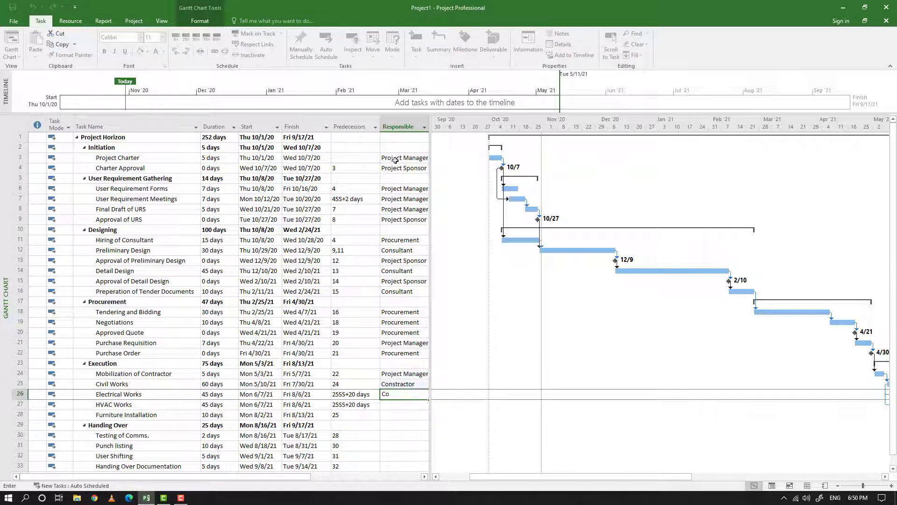
key(Up)
text(contract)
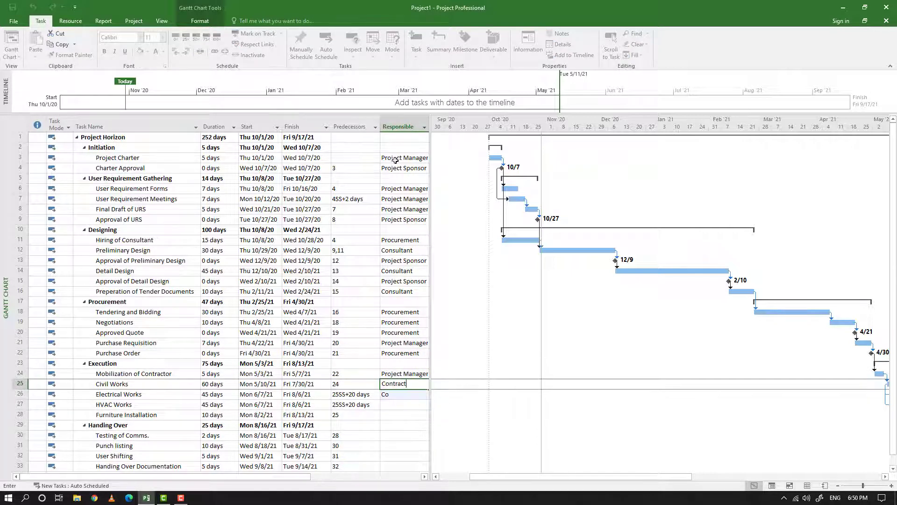
text(or)
key(Return)
Step: Enter Contractor as responsible for Electrical Works, HVAC Works and Furniture Installation
text(Contractor)
key(Return)
text(Con)
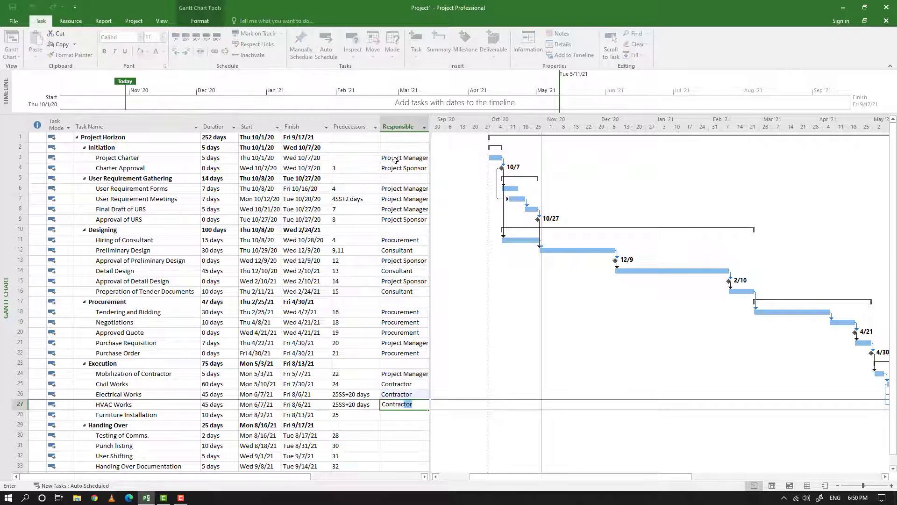
key(Return)
text(Con)
key(Return)
key(Return)
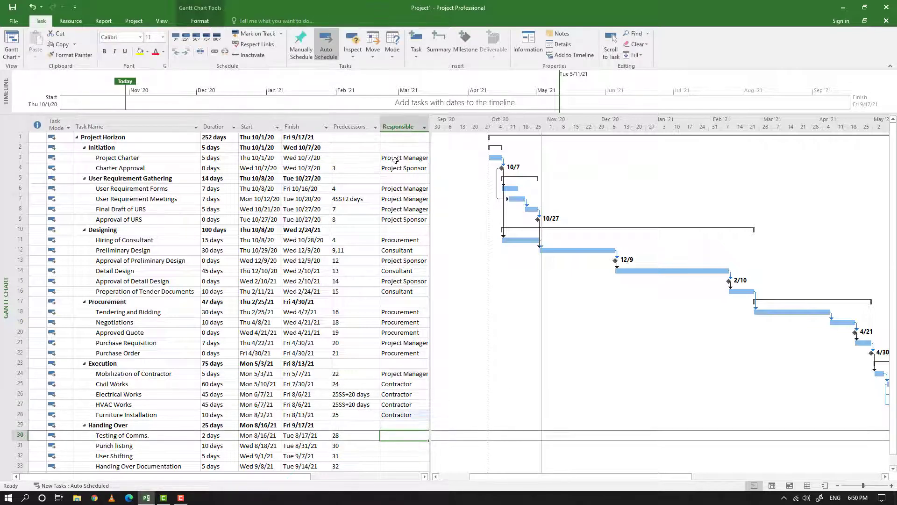
Step: Enter Project Manager as responsible for Testing of Comms., Contractor for Punch listing and Admin for User Shifting
text(Project Manager)
key(Return)
text(Contractor)
key(Return)
text(Admin)
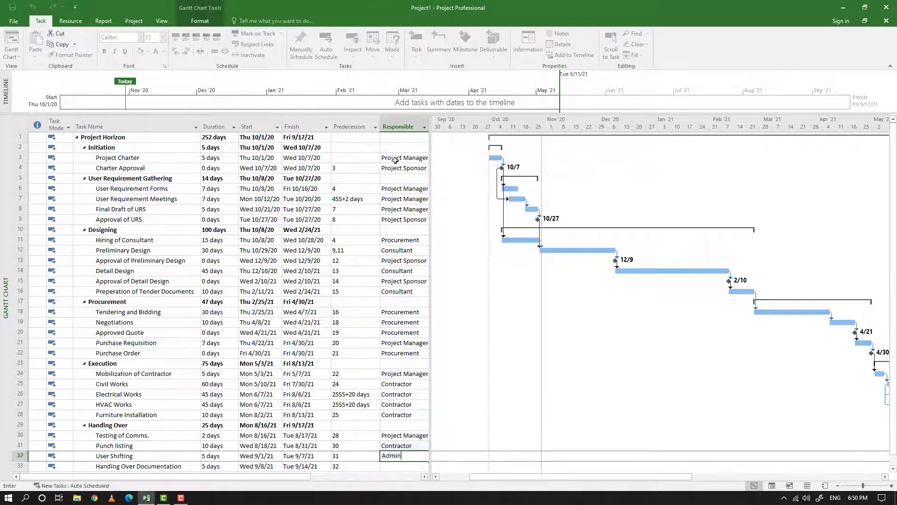
key(Return)
Step: Enter Project Manager as responsible for Handing Over Documentation and Contractor for De-Mobilization of Contractor
text(Project Manager)
key(Return)
text(Contractor)
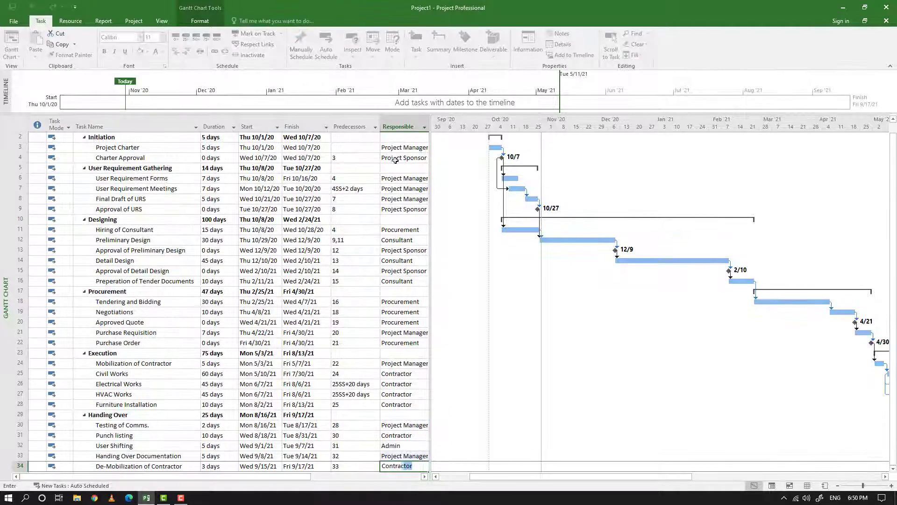
key(Return)
Step: Examine the Gantt bars of the whole project from Initiation to Handing Over on a half-year timescale
drag(429, 341, 433, 339)
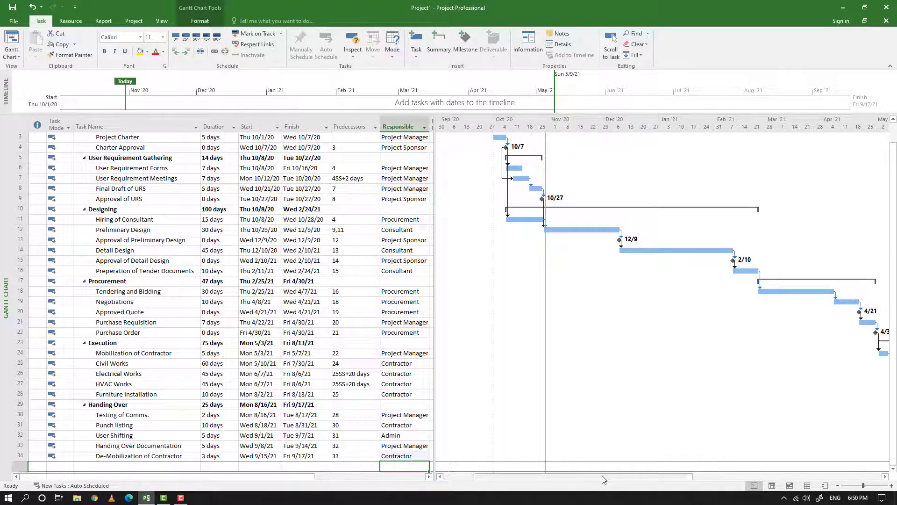
drag(594, 477, 760, 475)
scroll(691, 377, down, 1)
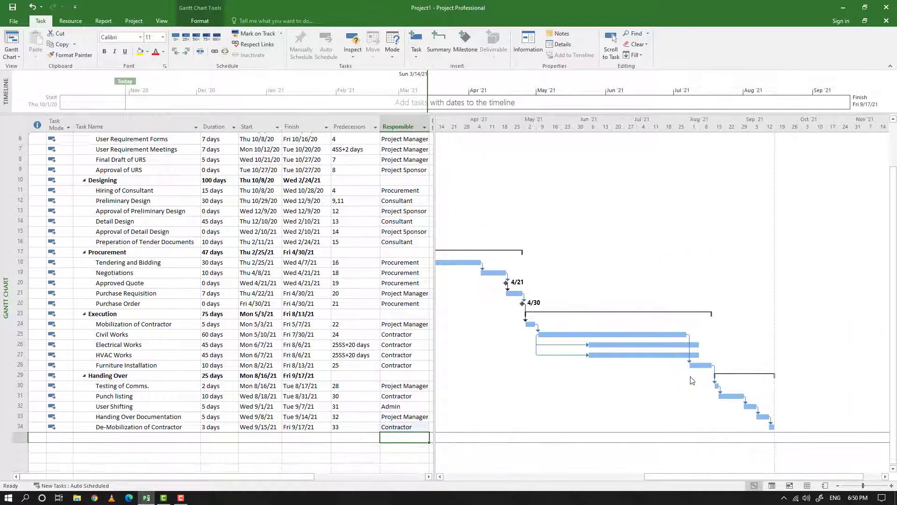
drag(680, 475, 576, 468)
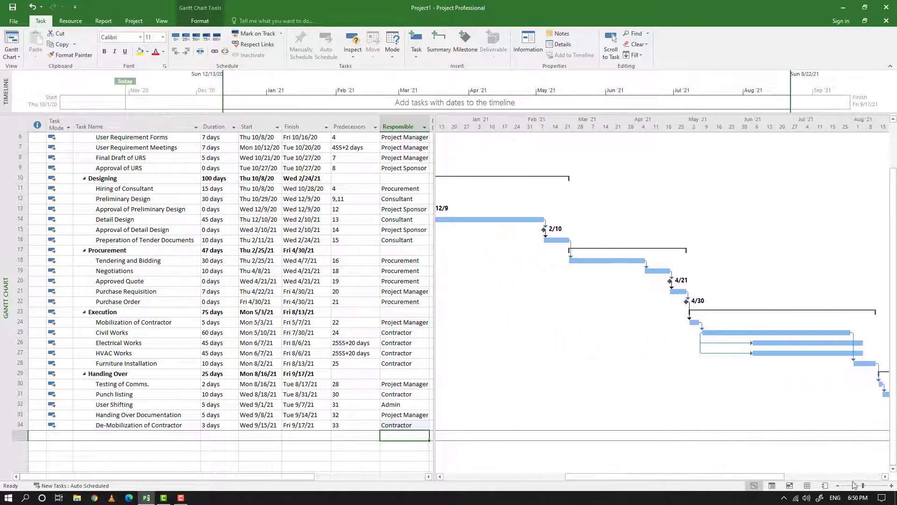
click(836, 488)
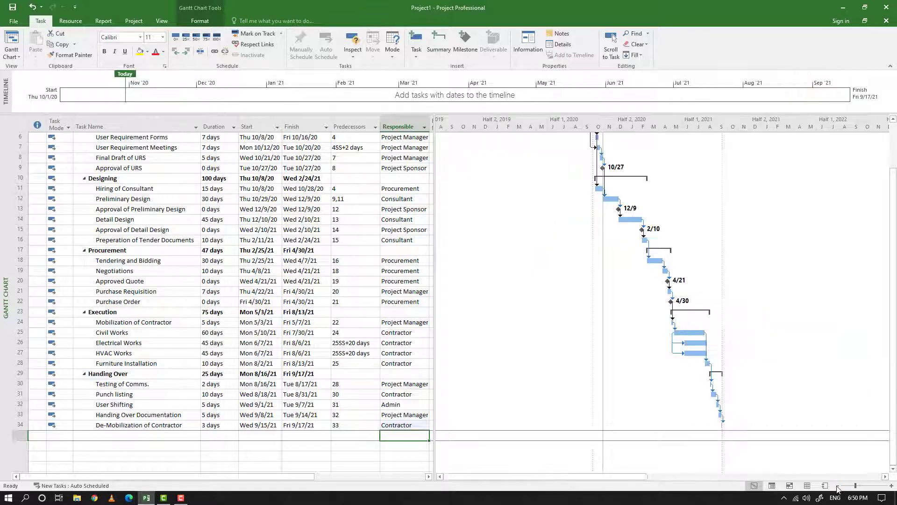
scroll(746, 393, up, 2)
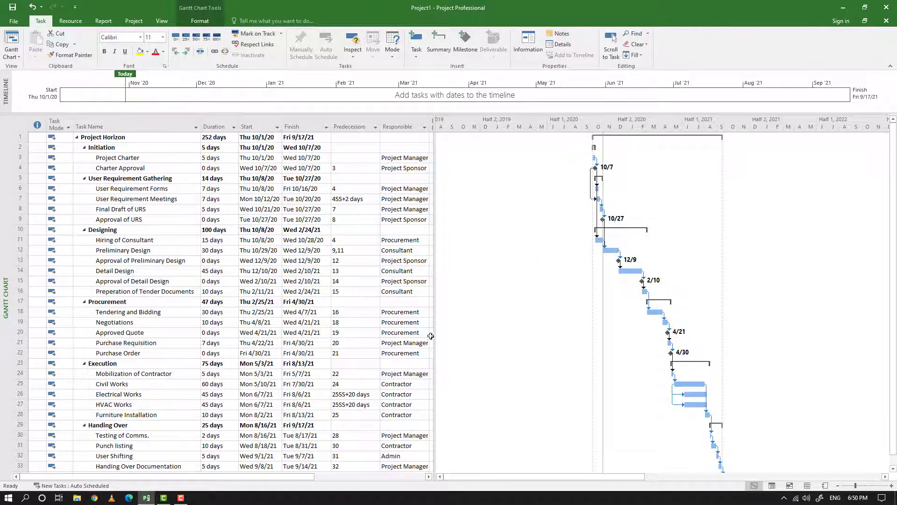
drag(433, 333, 430, 332)
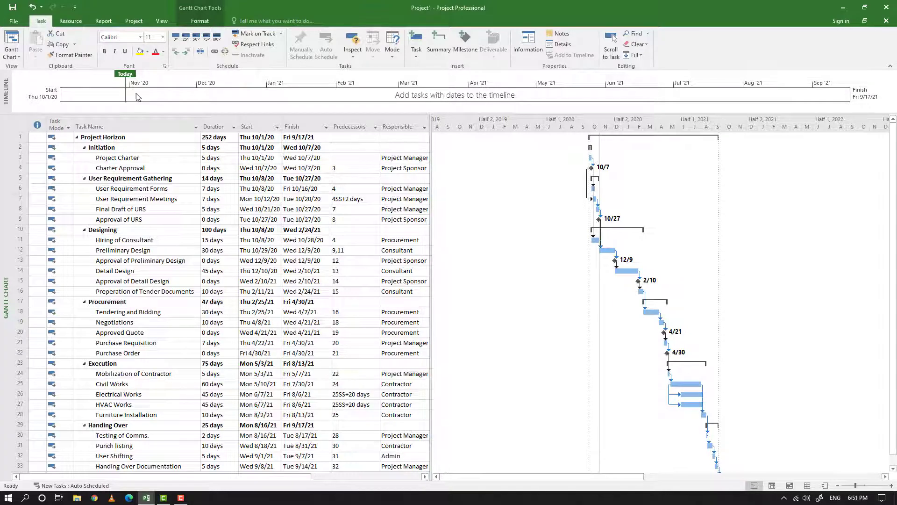
Step: Save the project file to the Desktop under the name Project_Horizon
click(9, 22)
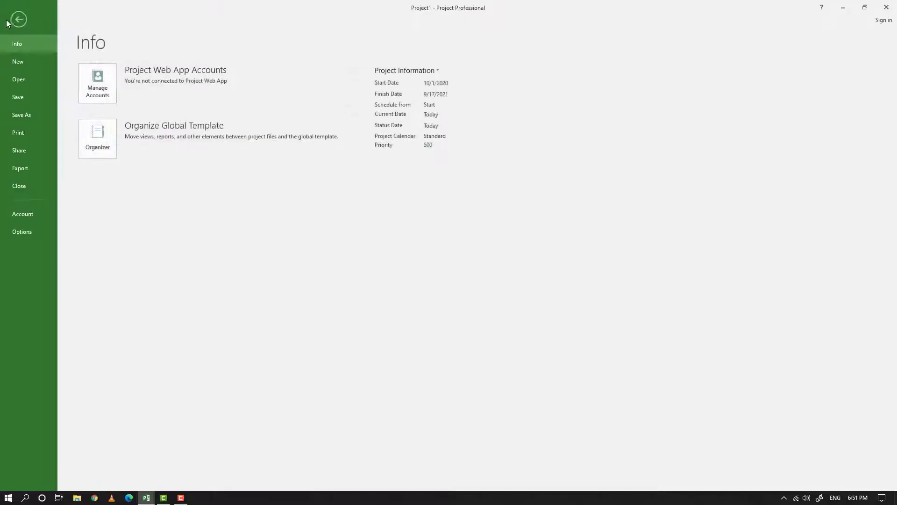
click(16, 116)
click(112, 148)
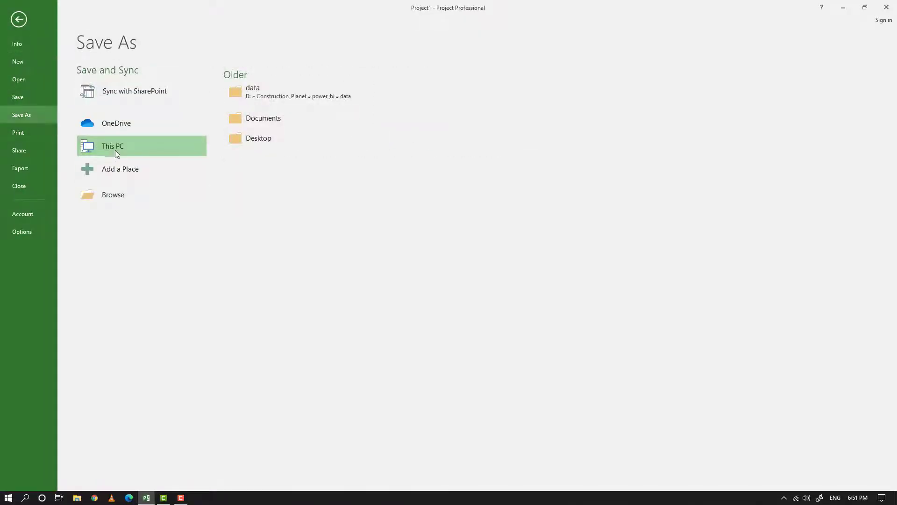
click(247, 139)
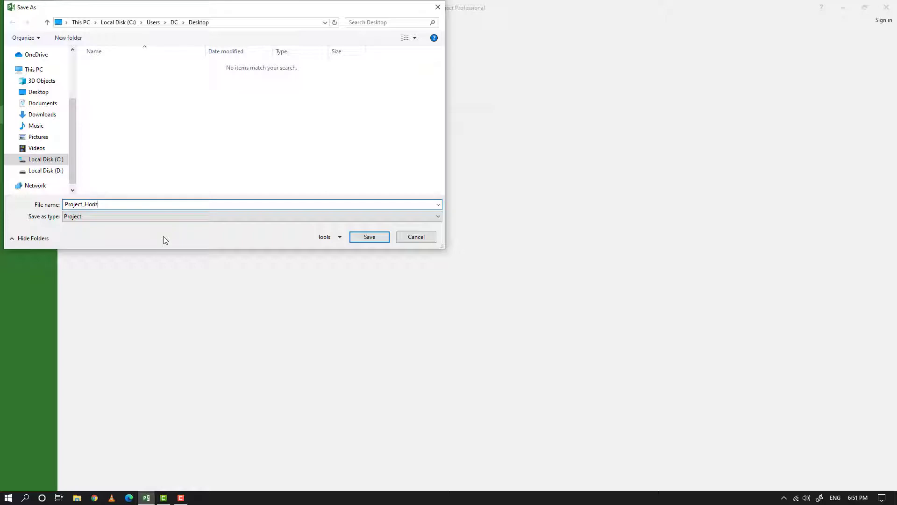
key(Return)
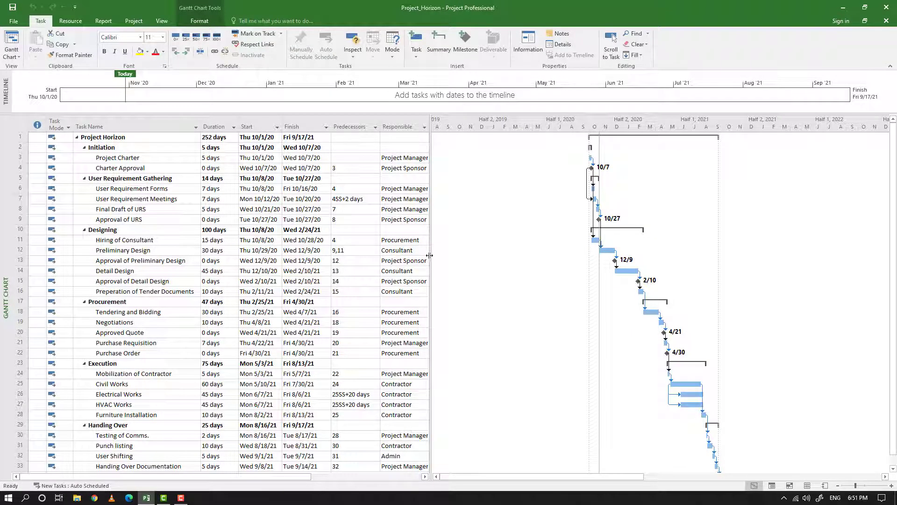
Step: Set the baseline named Baseline for the entire project
drag(430, 255, 433, 255)
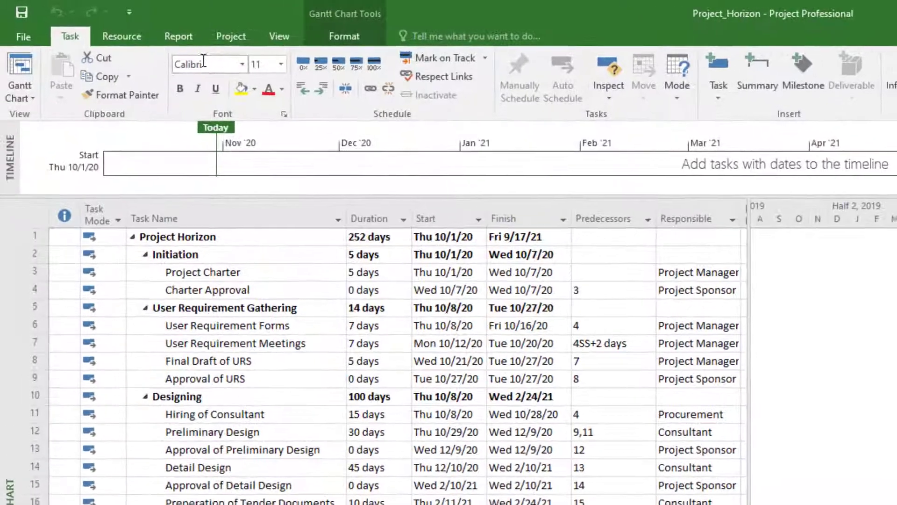
click(135, 22)
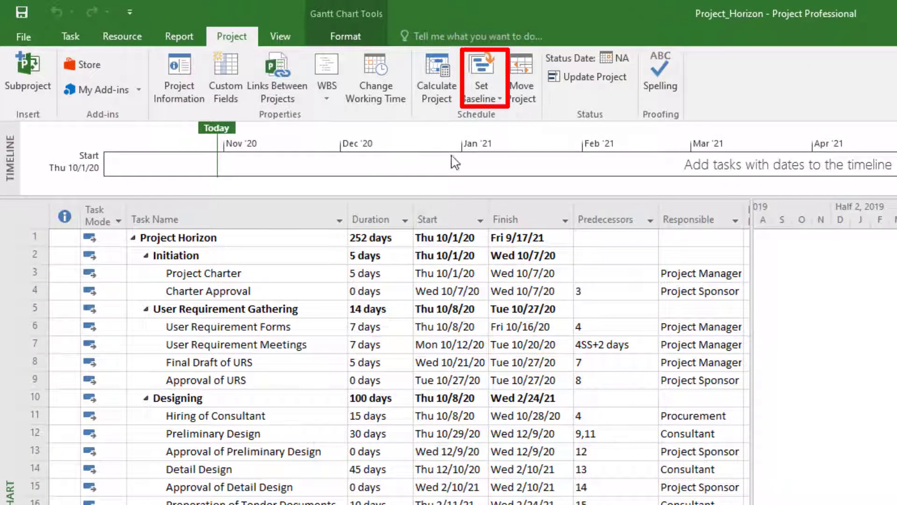
click(497, 99)
click(499, 115)
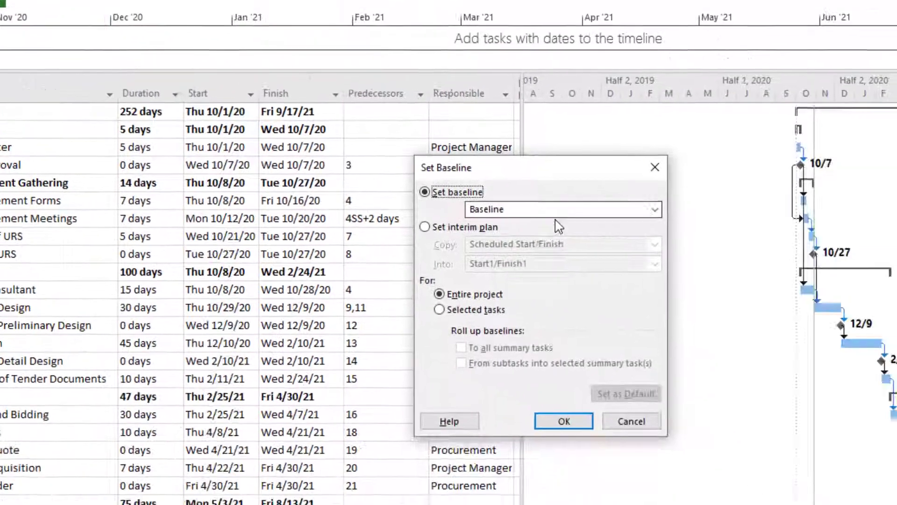
click(560, 209)
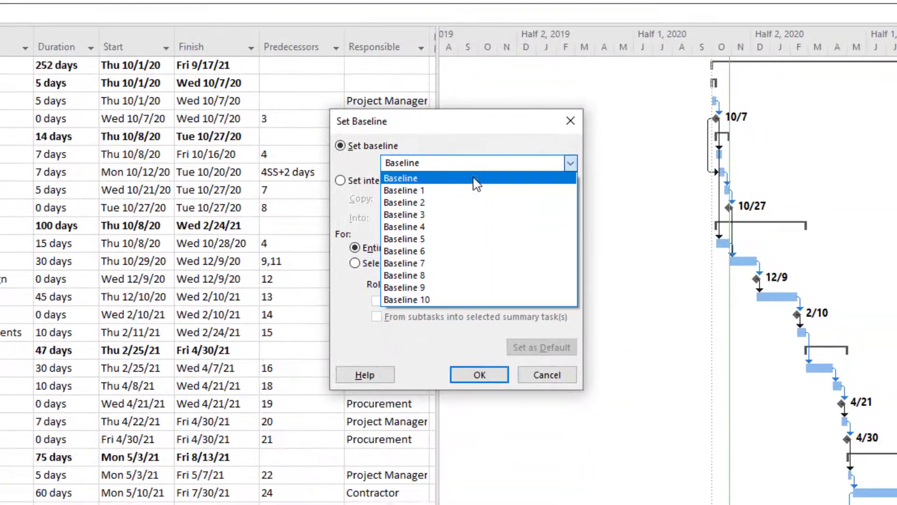
click(545, 226)
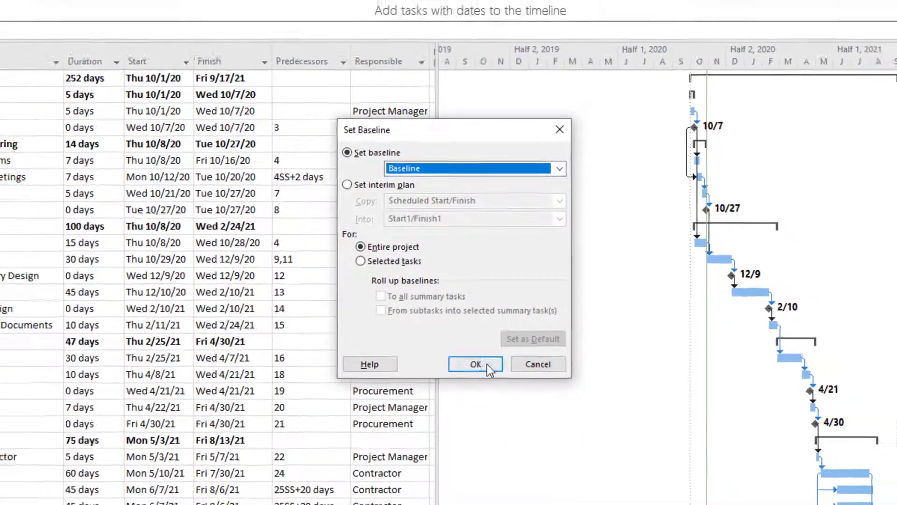
click(486, 366)
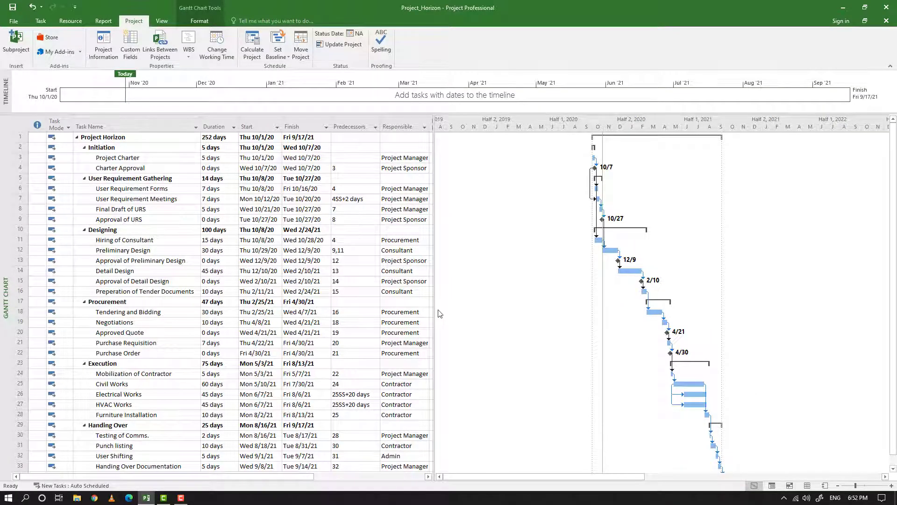
Step: Switch the schedule from the Gantt Chart view to the Tracking Gantt view
drag(434, 313, 438, 309)
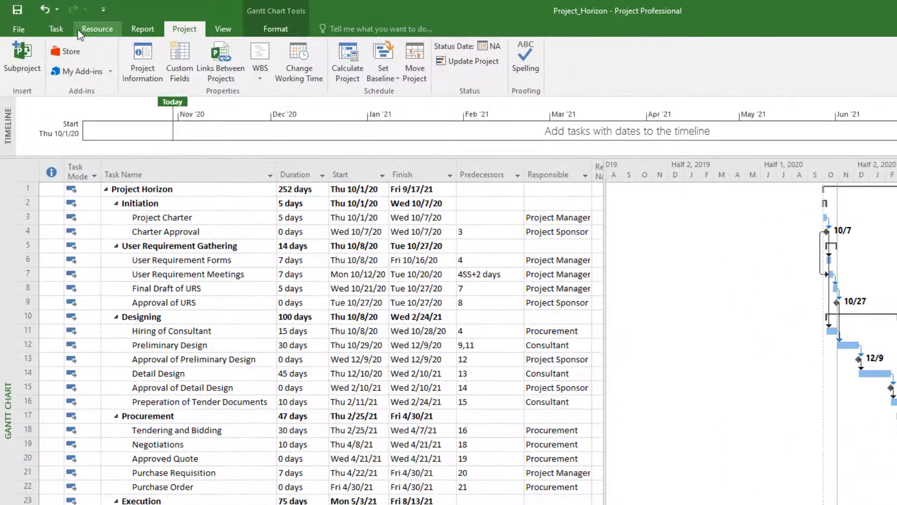
click(56, 29)
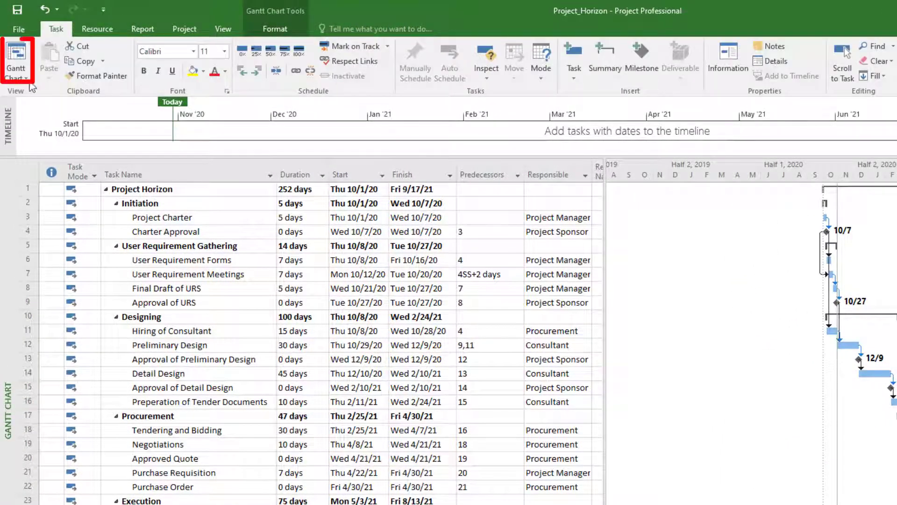
click(19, 75)
click(47, 294)
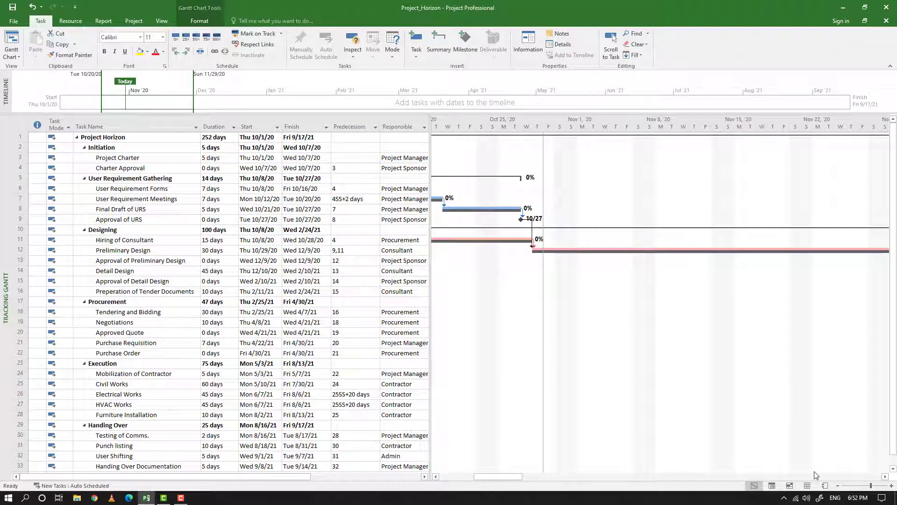
Step: Examine the tracking bars of all phases against their baseline on a quarterly timescale
click(838, 487)
click(839, 488)
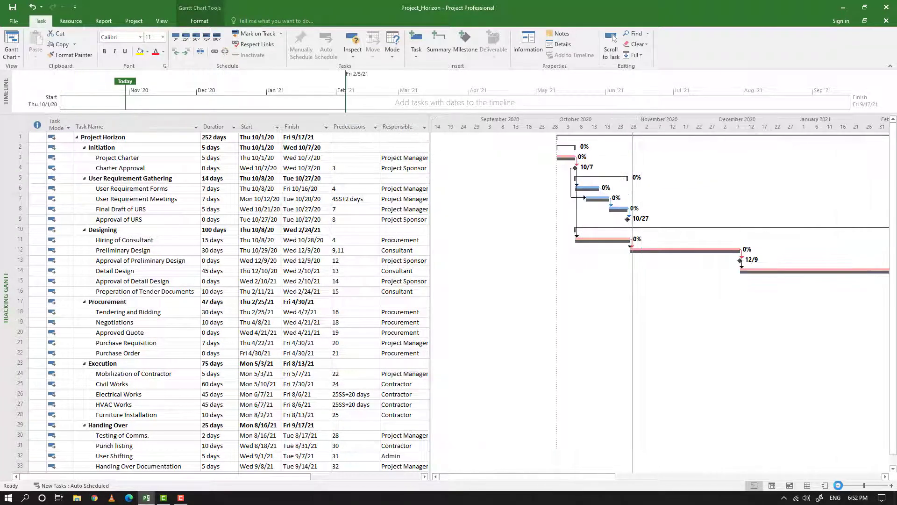
click(840, 487)
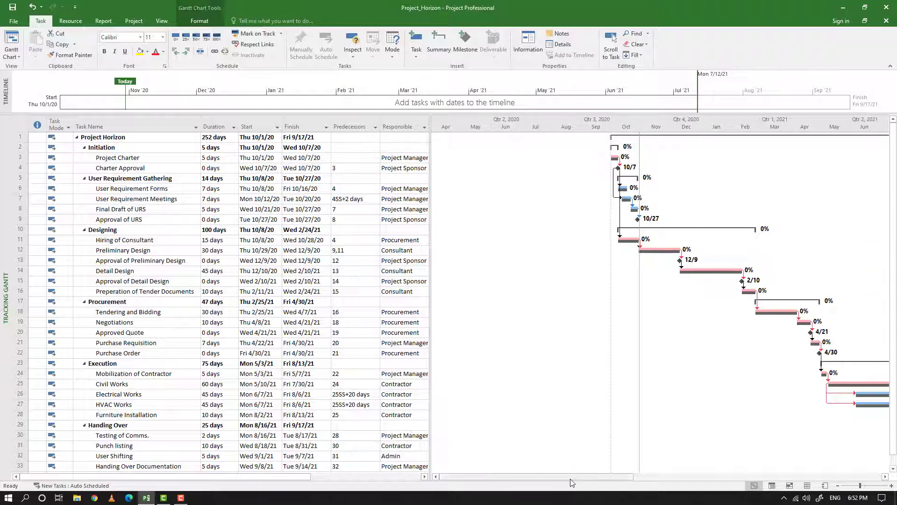
drag(570, 478, 613, 477)
scroll(607, 444, down, 2)
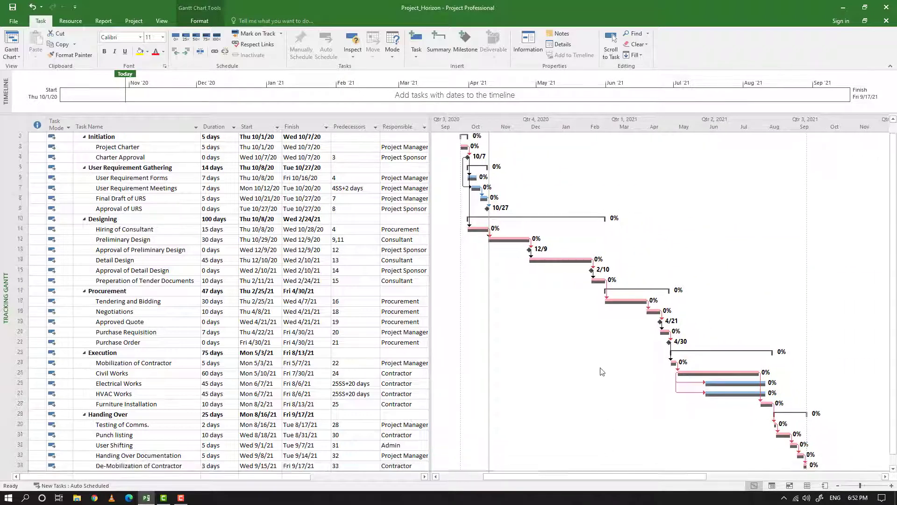
scroll(601, 372, up, 1)
scroll(601, 373, up, 1)
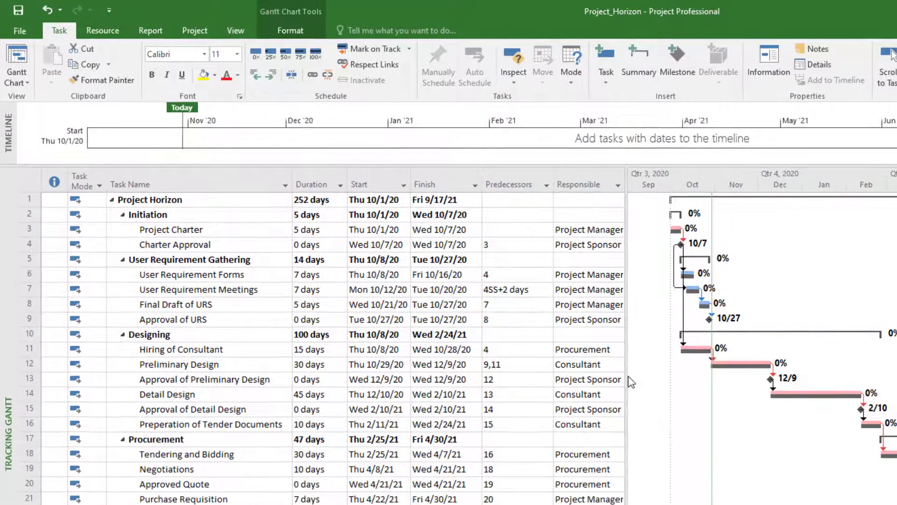
Step: Insert an Actual Start column before the Predecessors column
right_click(489, 174)
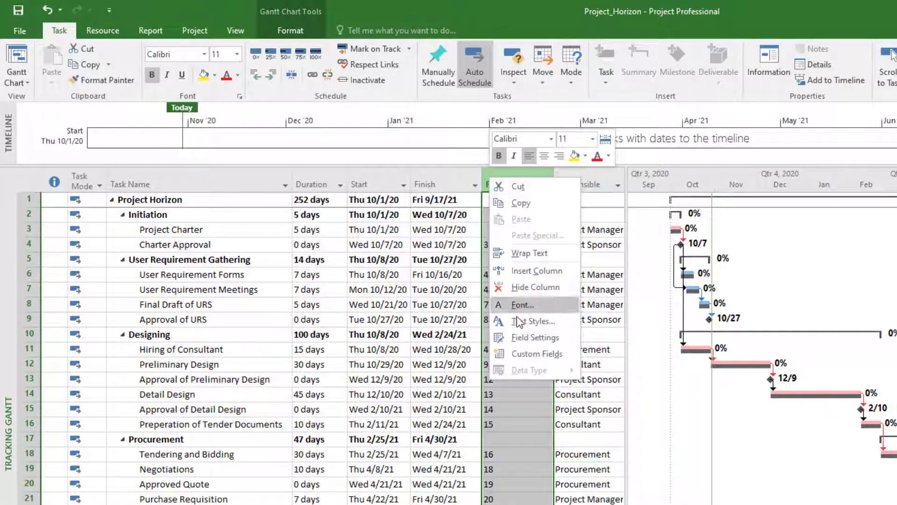
click(525, 270)
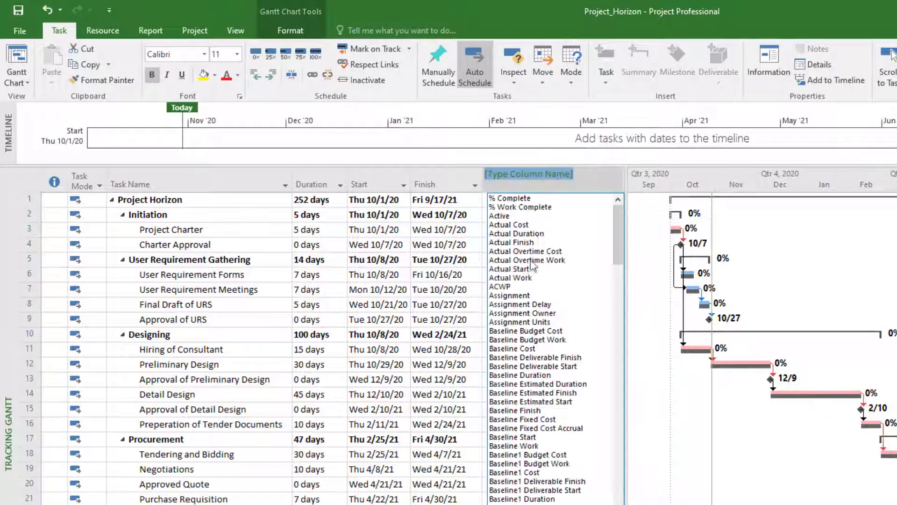
text(actual Cost)
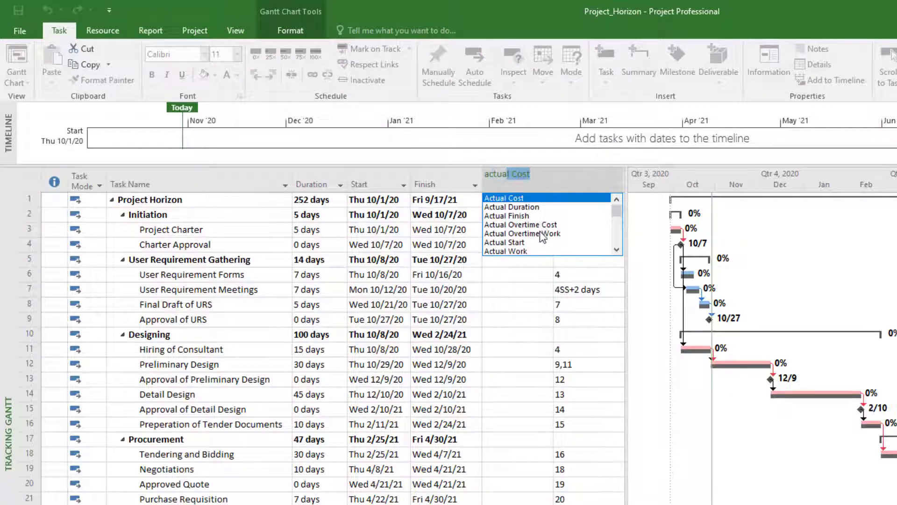
click(527, 242)
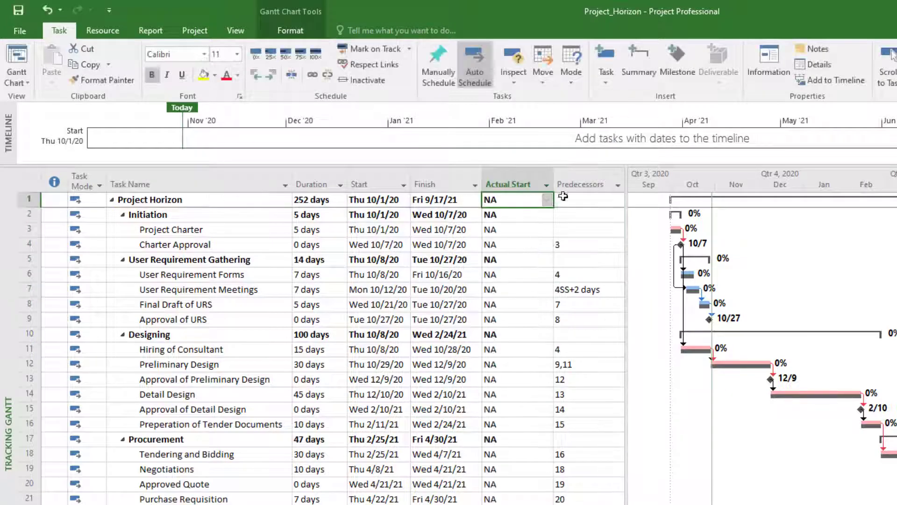
Step: Insert an Actual Finish column before the Predecessors column
right_click(576, 177)
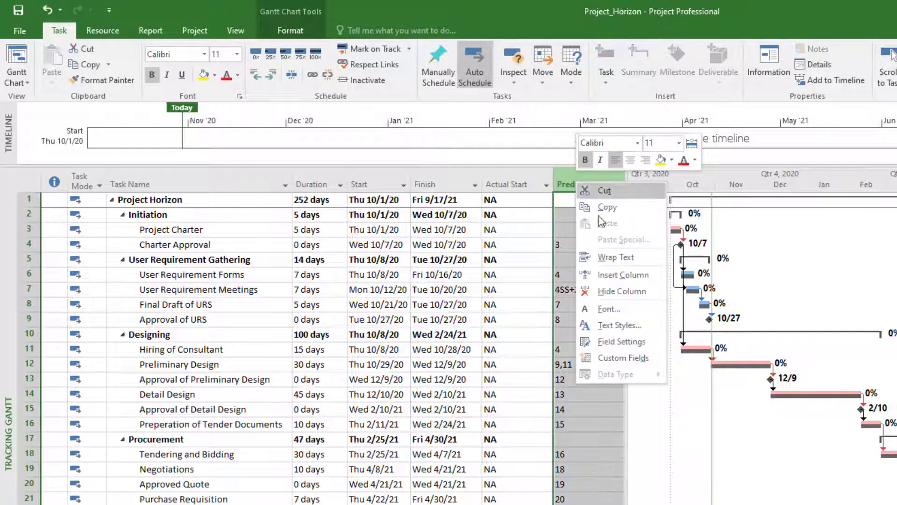
click(611, 271)
text(actual Cost)
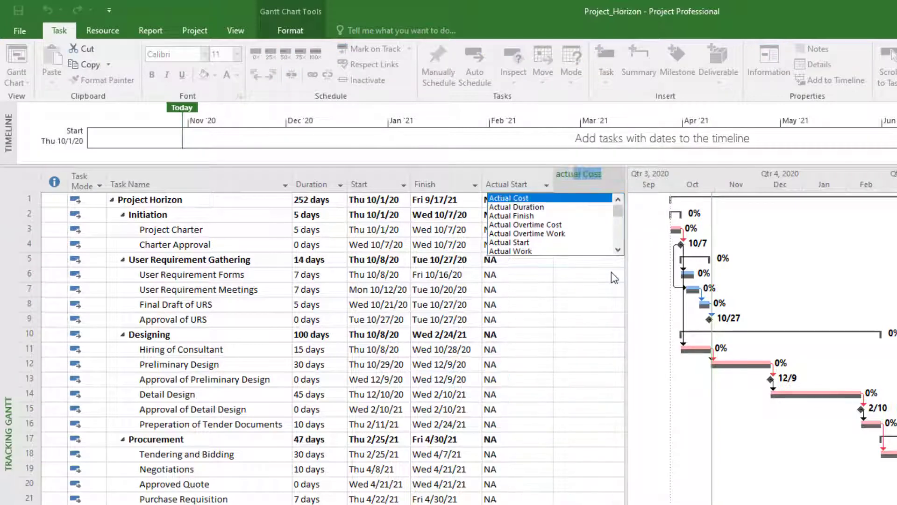
key(Down)
key(Down)
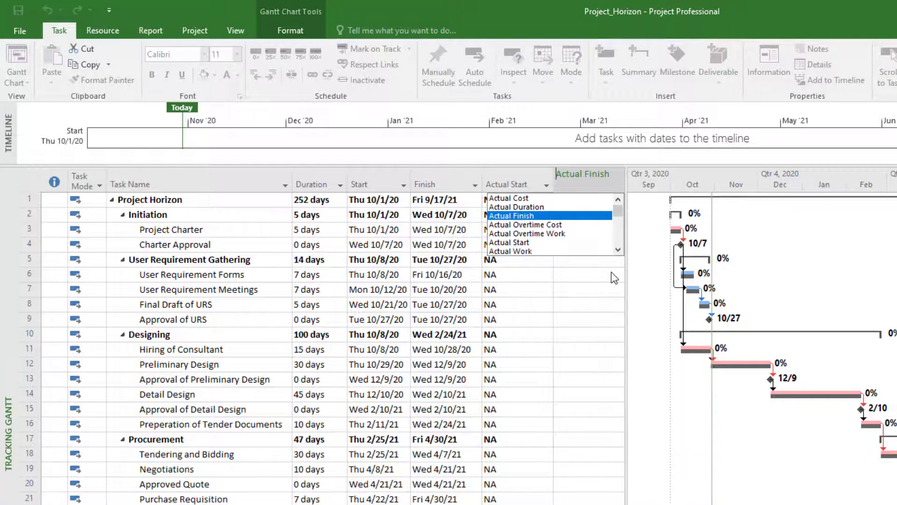
key(Return)
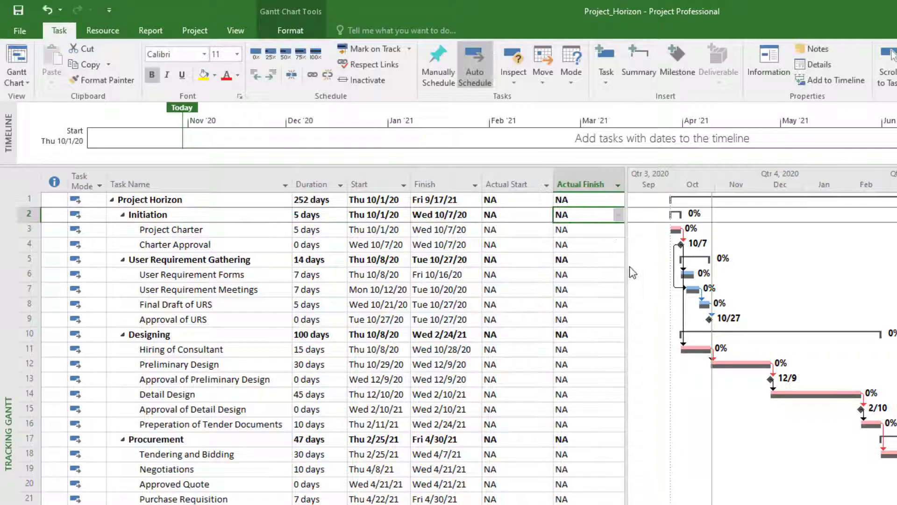
Step: Insert a % Complete column before the Predecessors column, widening the table area to make room for it
drag(649, 266, 671, 266)
right_click(652, 183)
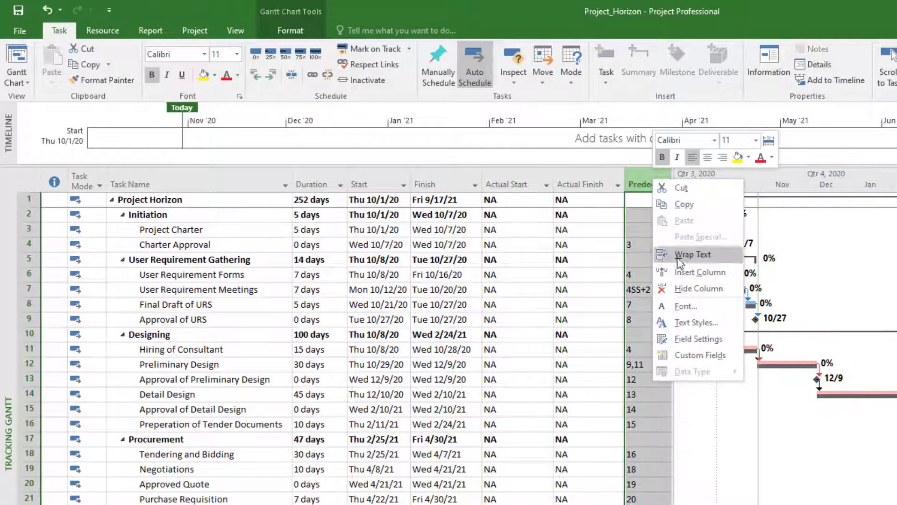
click(696, 273)
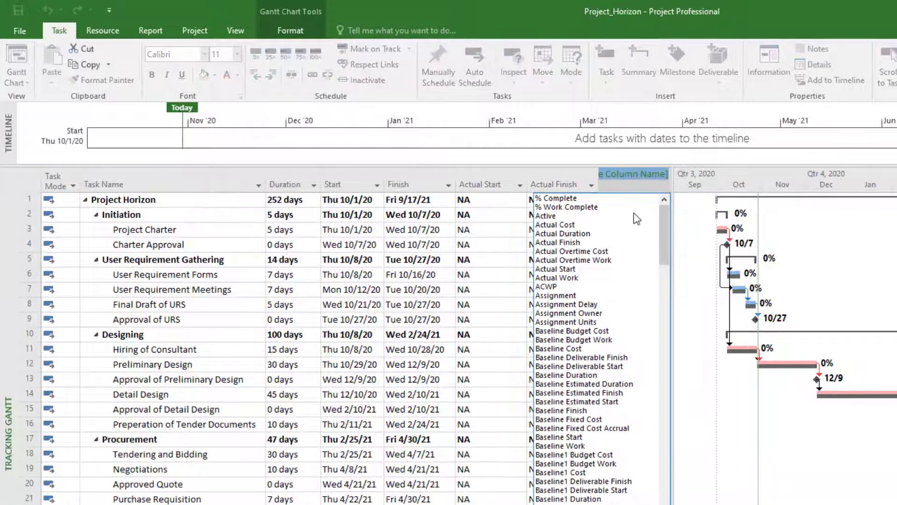
click(579, 198)
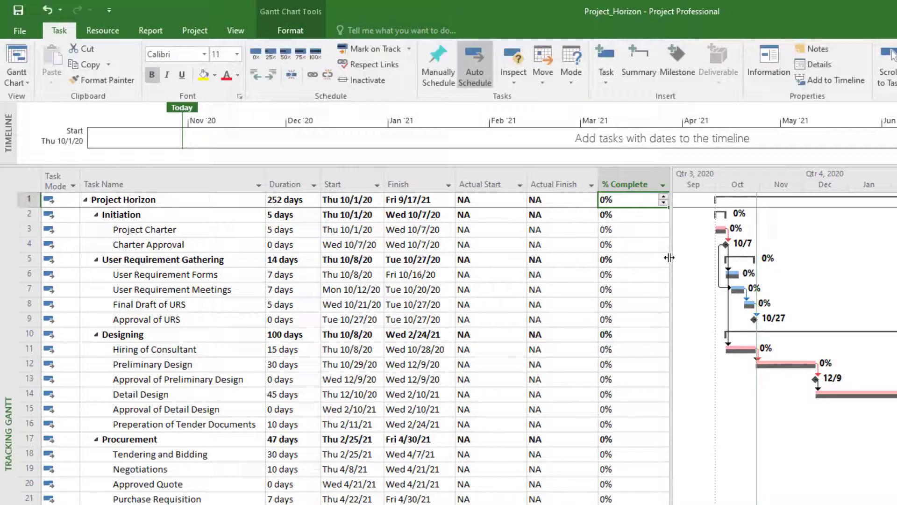
drag(671, 257, 673, 257)
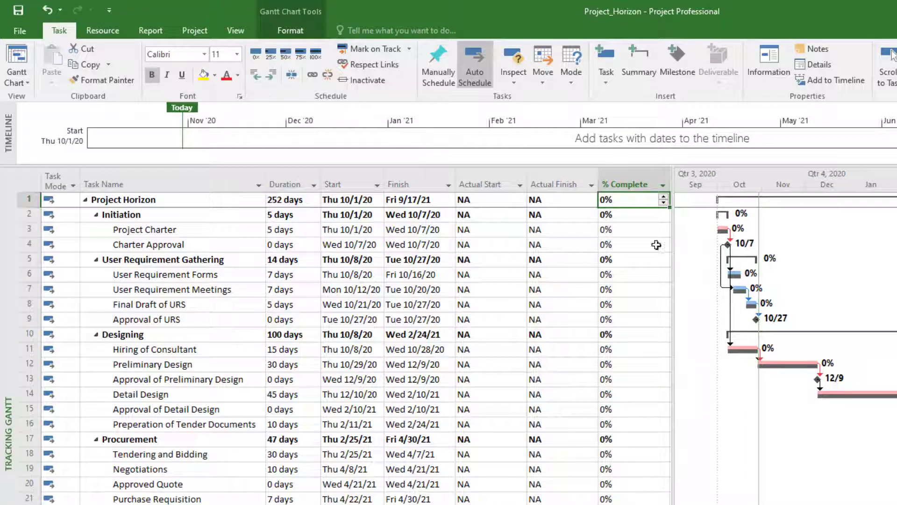
Step: Set the project's status date to Fri 10/30/20 in the project information
click(195, 33)
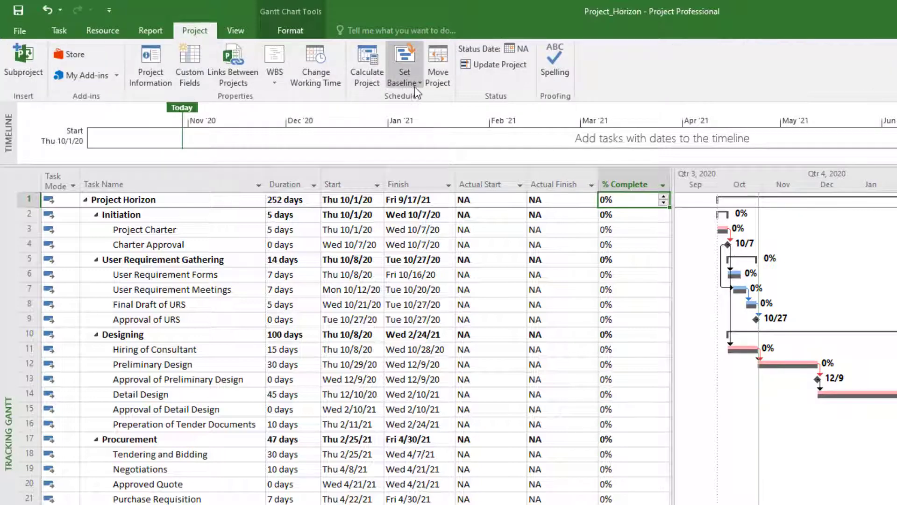
click(150, 65)
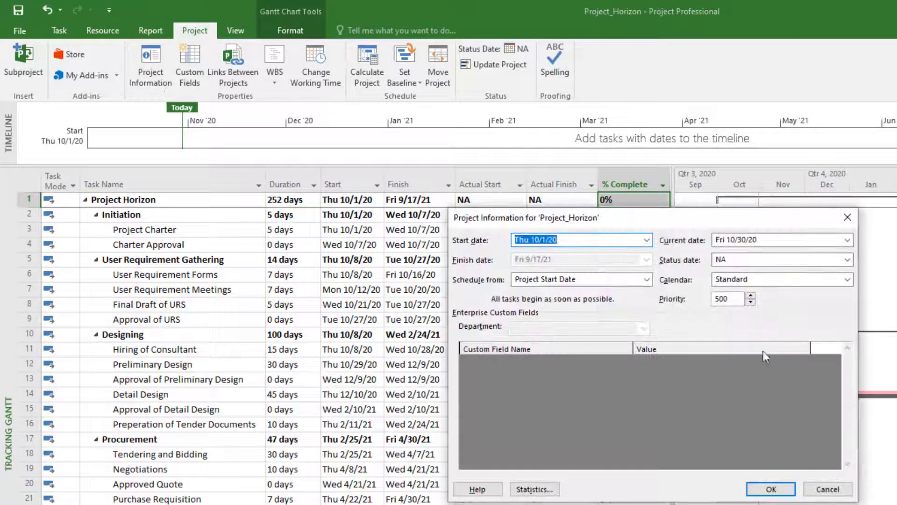
click(847, 260)
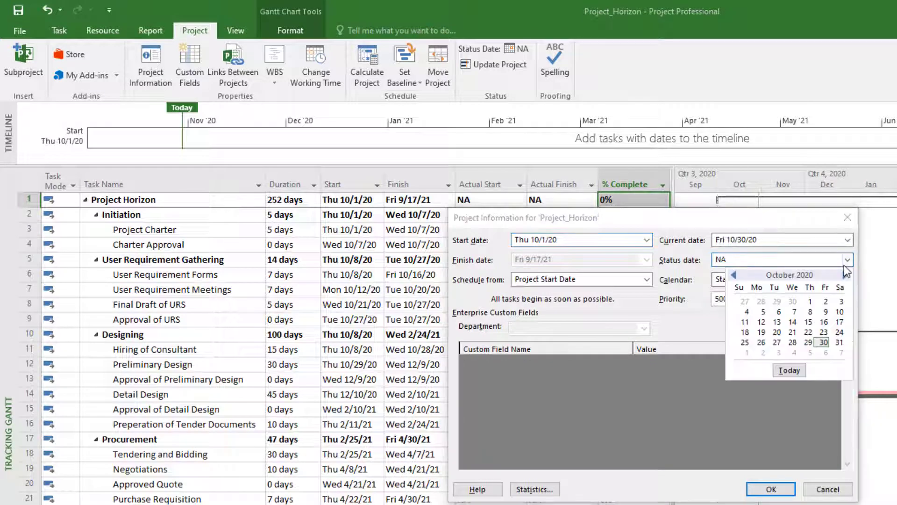
click(823, 342)
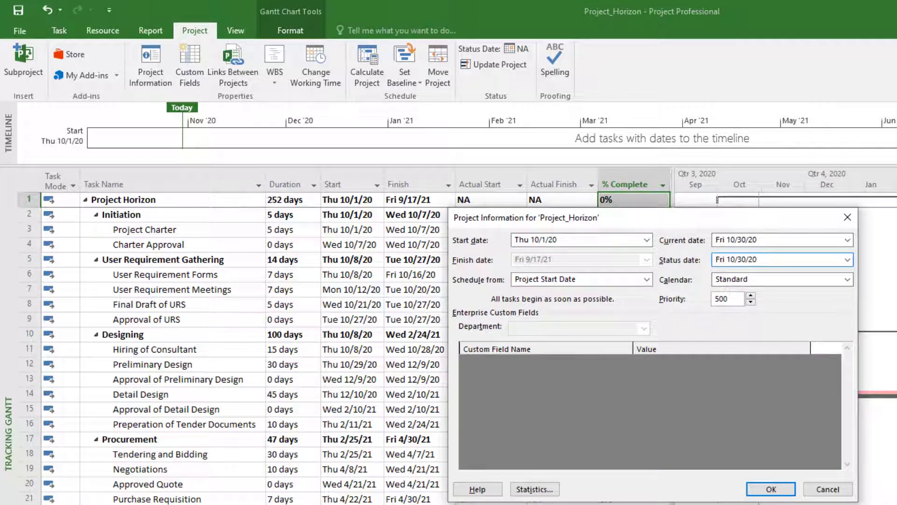
click(771, 488)
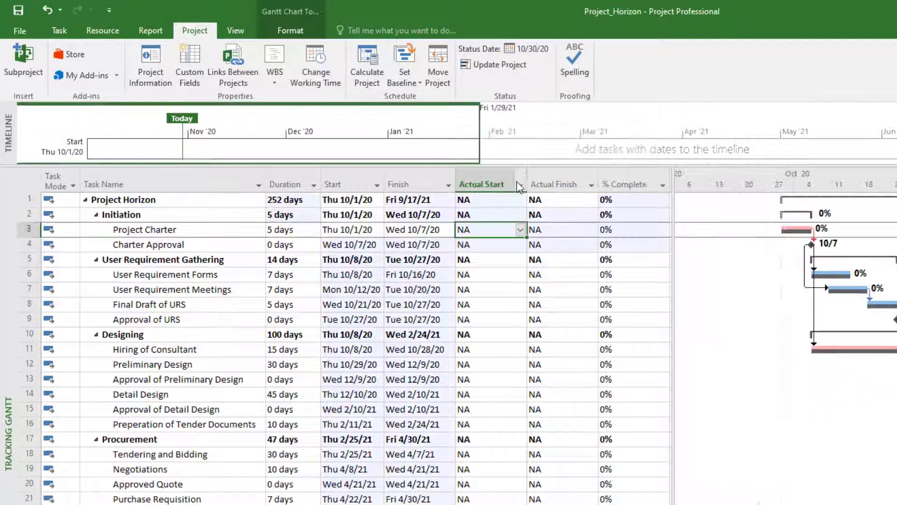
Step: Insert a Baseline Start column before the Actual Start column
right_click(485, 180)
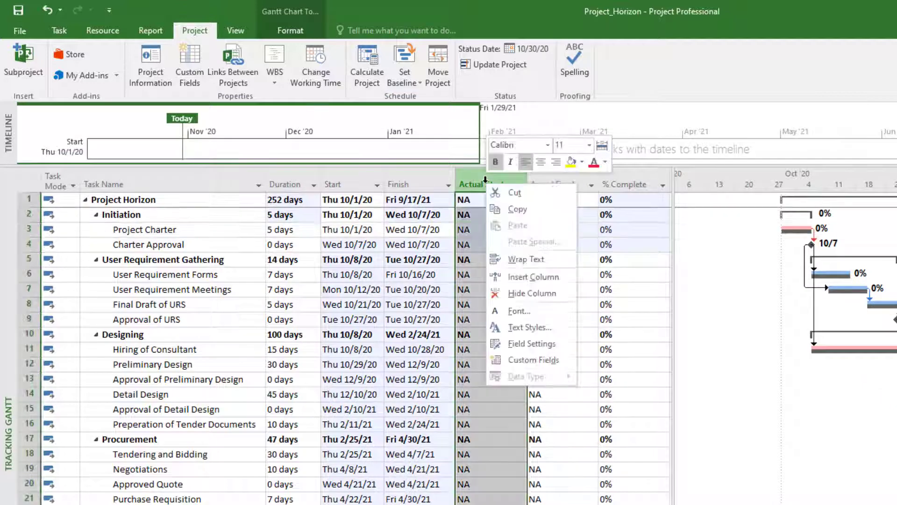
click(526, 277)
scroll(529, 336, down, 8)
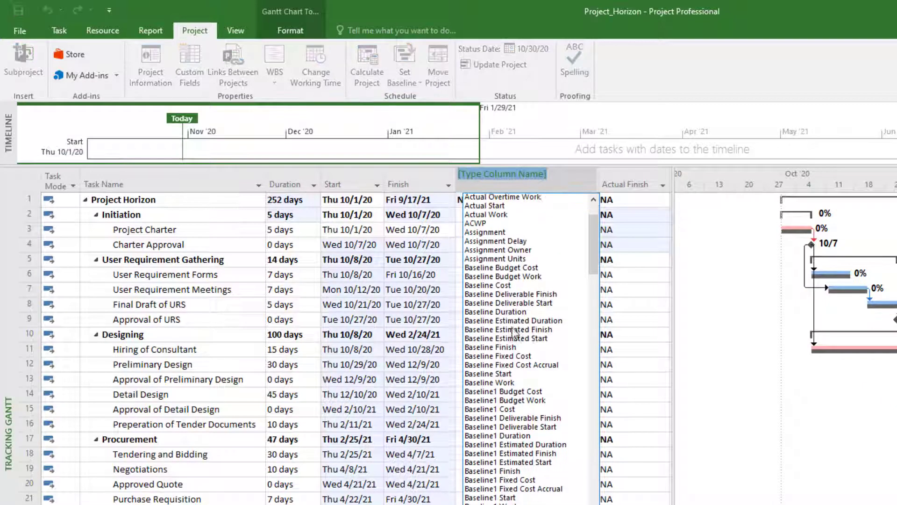
scroll(528, 336, up, 4)
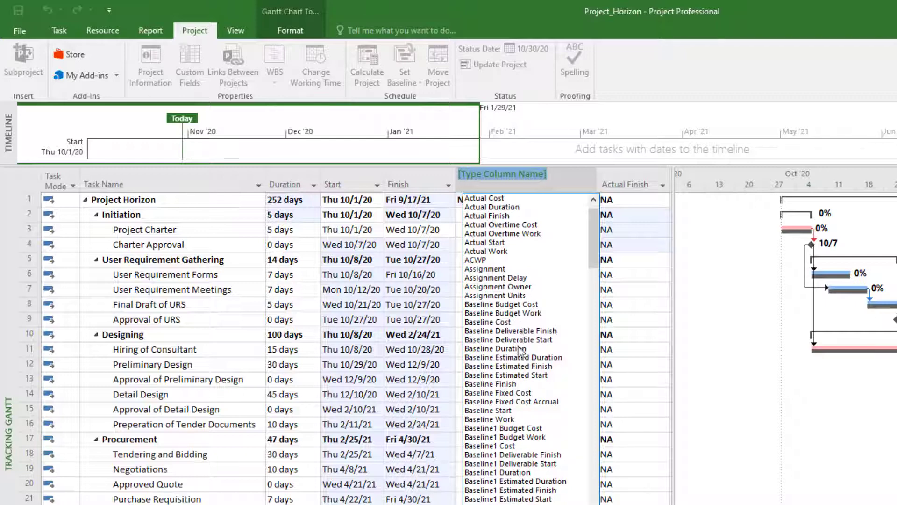
click(498, 410)
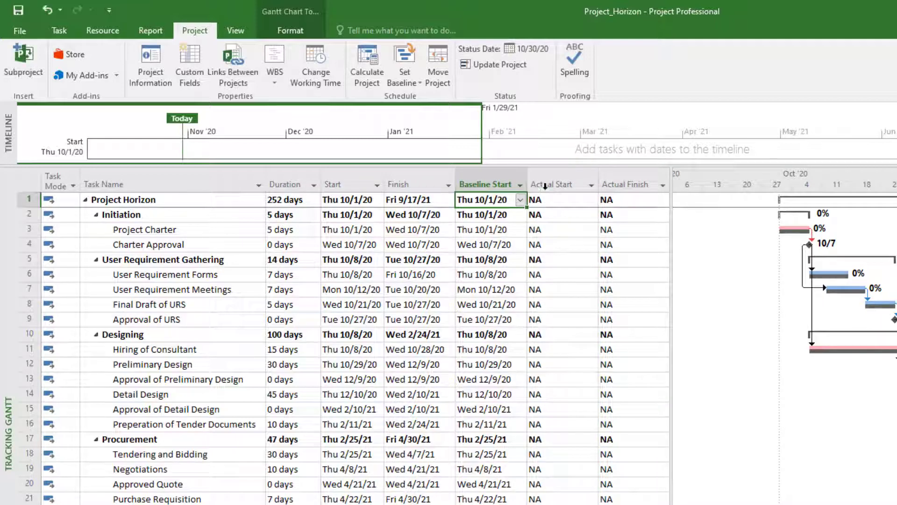
Step: Insert a Baseline Finish column before Actual Start and widen the table area to show the columns through % Complete
right_click(545, 186)
click(568, 279)
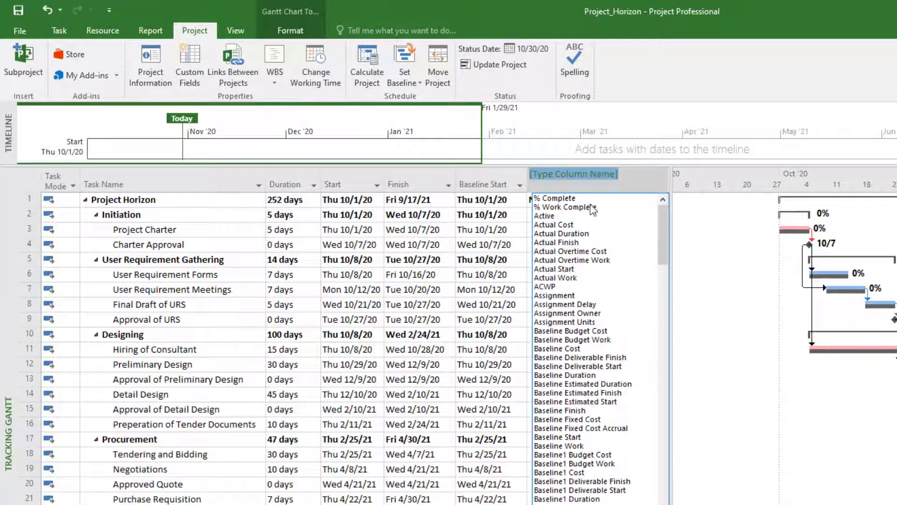
click(582, 410)
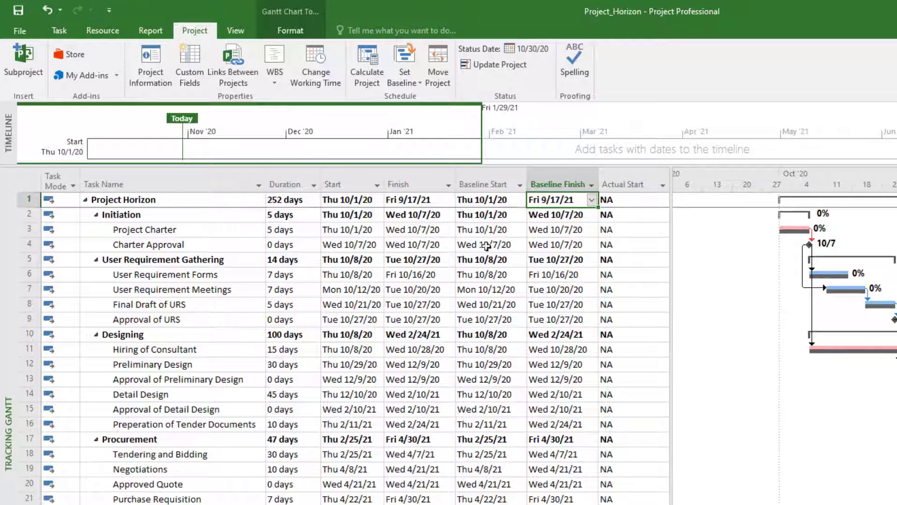
drag(673, 439, 831, 444)
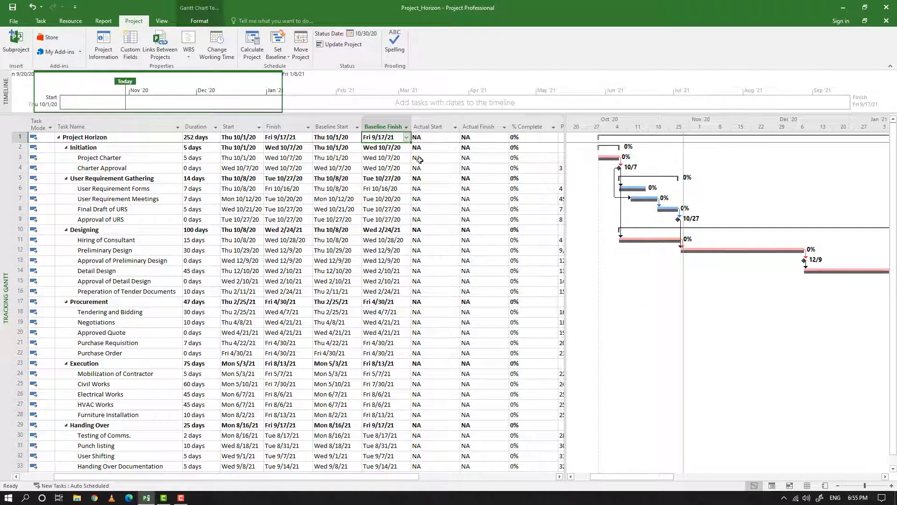
Step: Record an actual start of Thu 10/1/20 and 100% completion for the Project Charter task
click(420, 160)
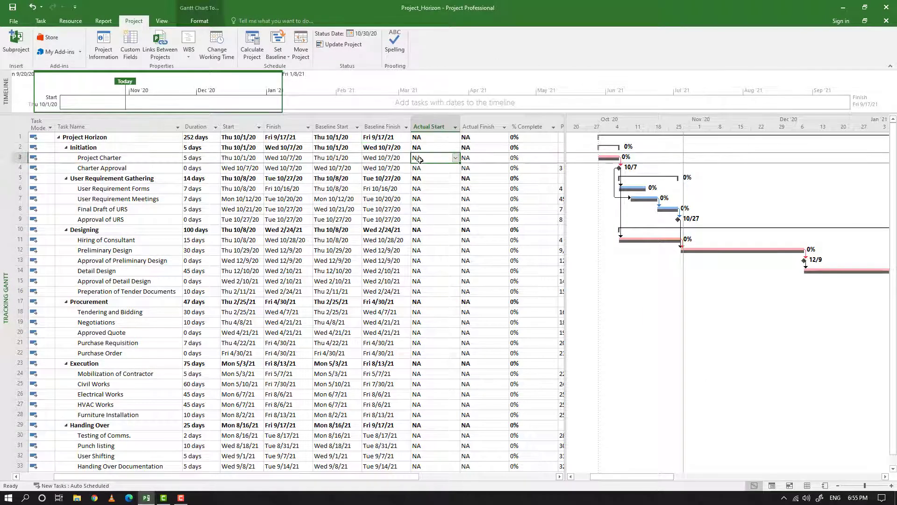
click(455, 158)
click(430, 186)
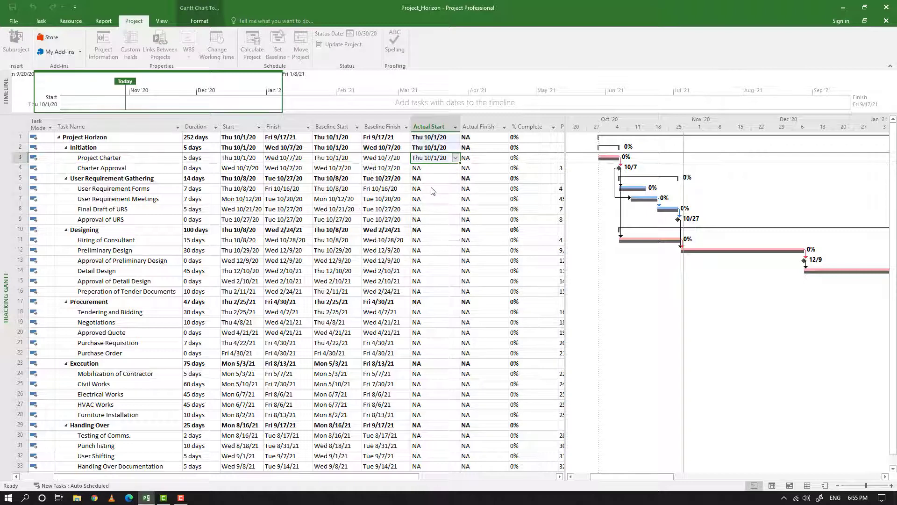
click(518, 154)
text(100)
key(Return)
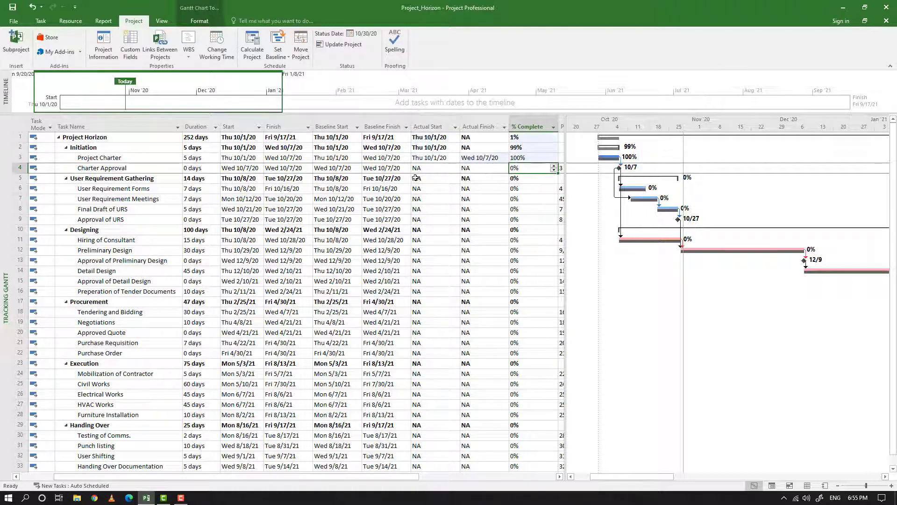
Step: Record an actual start of Mon 10/12/20 and 100% completion for the Charter Approval milestone
click(433, 168)
click(455, 168)
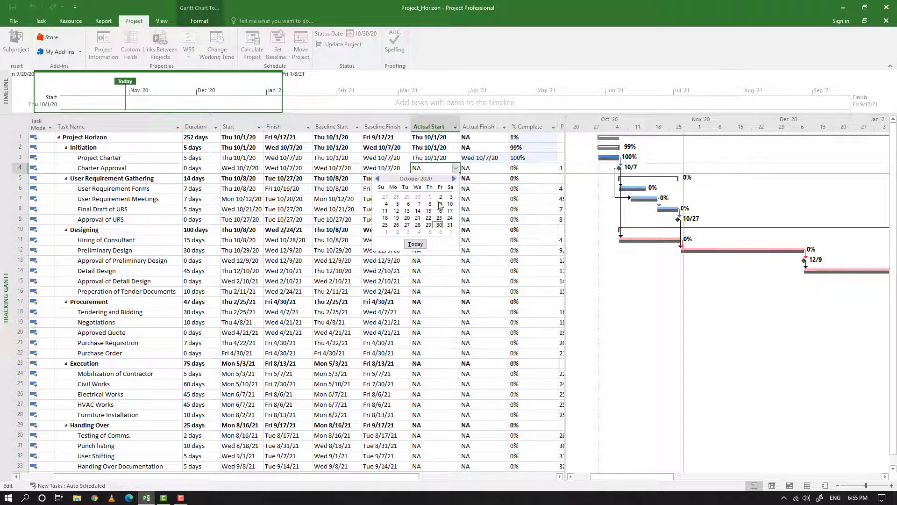
click(396, 211)
click(550, 168)
text(100)
key(Return)
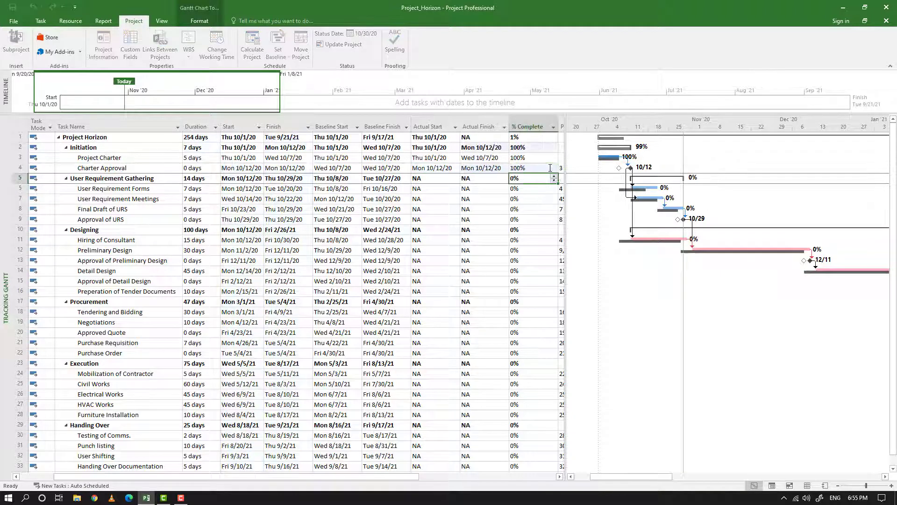
Step: Record an actual start of Tue 10/13/20 and 100% completion for the User Requirement Forms task
click(431, 191)
click(455, 188)
click(407, 233)
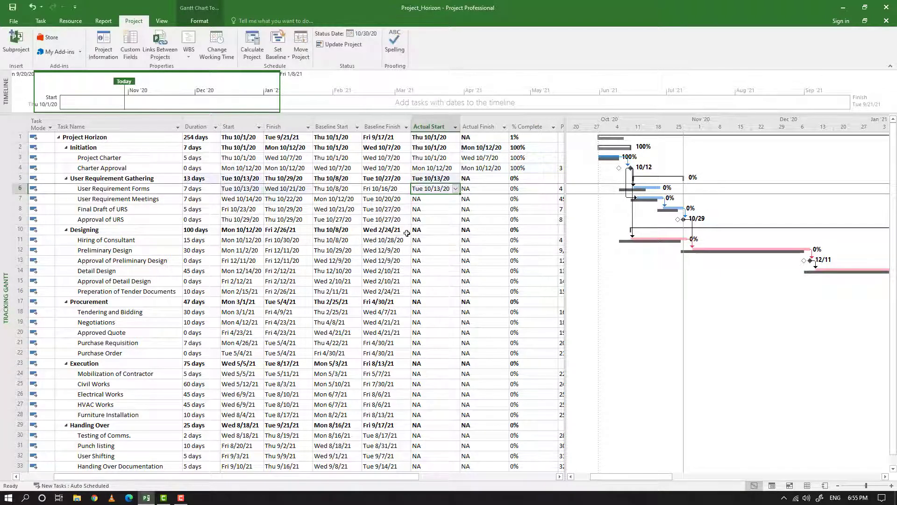
click(516, 191)
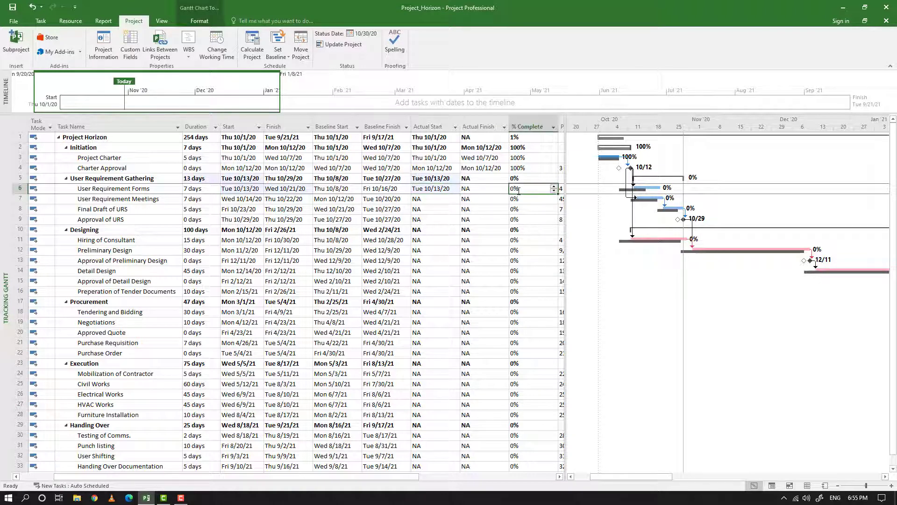
text(100)
key(Return)
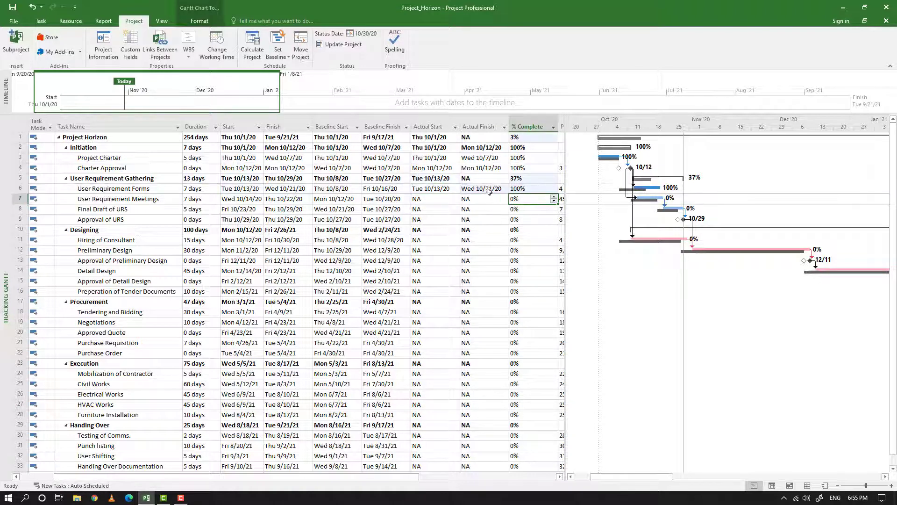
Step: Set the actual finish of User Requirement Forms to Fri 10/16/20
click(508, 190)
click(505, 189)
click(490, 232)
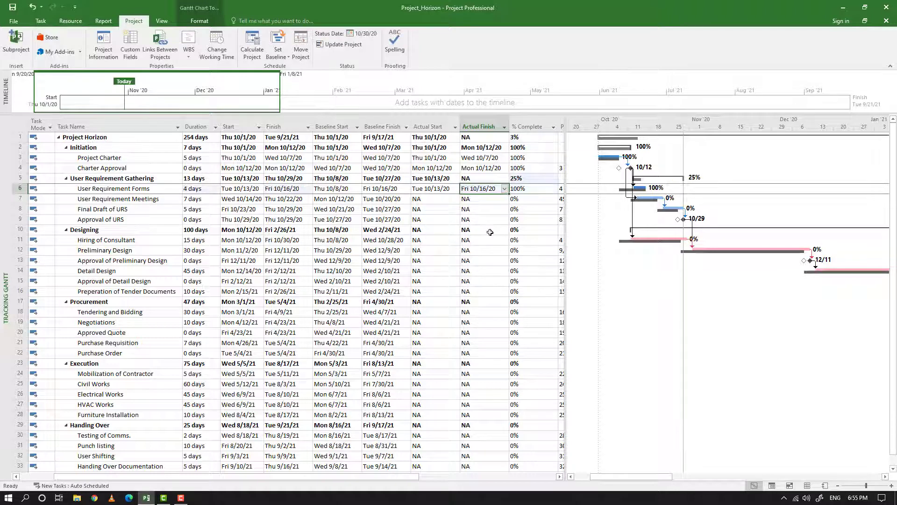
Step: Set the User Requirement Meetings task's actual start to Tue 10/13/20 and its actual finish to Tue 10/20/20
click(452, 199)
click(455, 200)
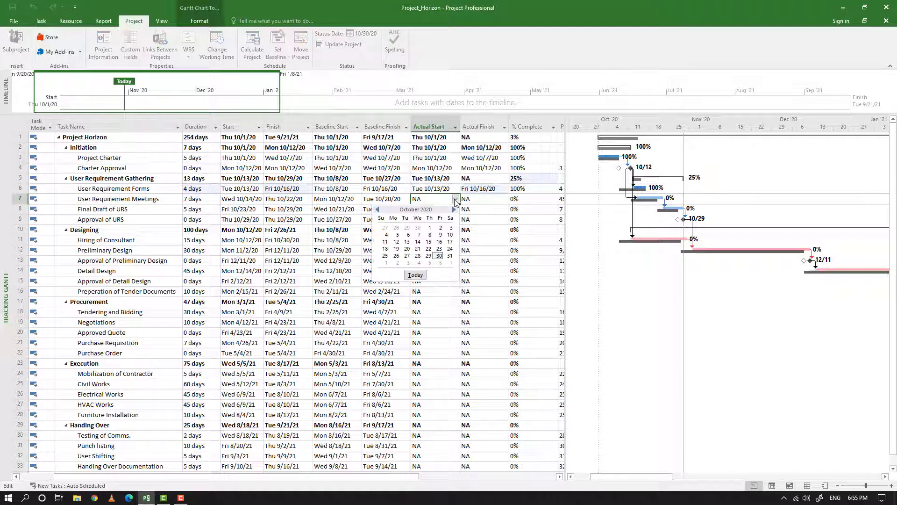
click(405, 246)
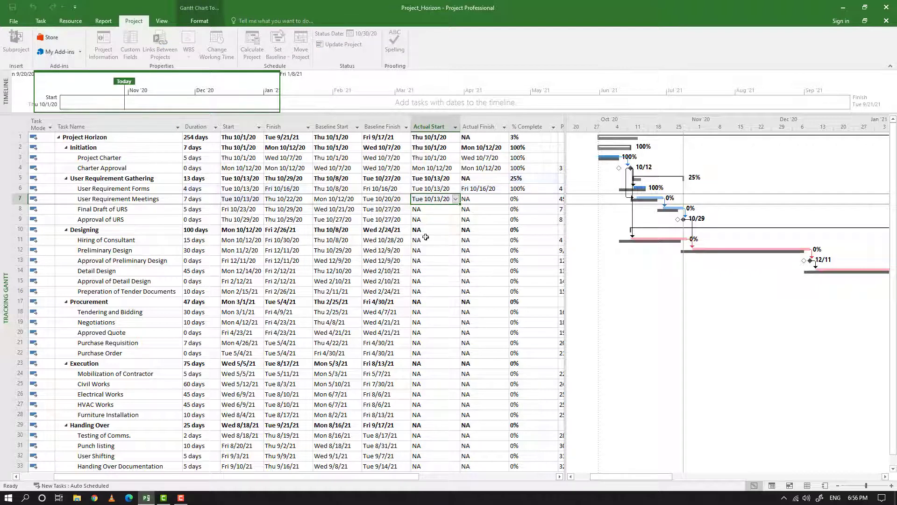
click(494, 197)
click(504, 198)
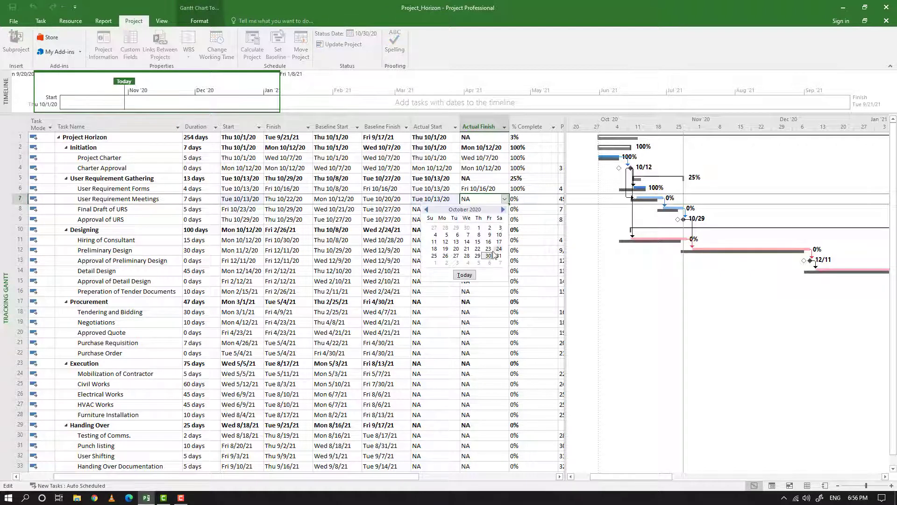
click(453, 252)
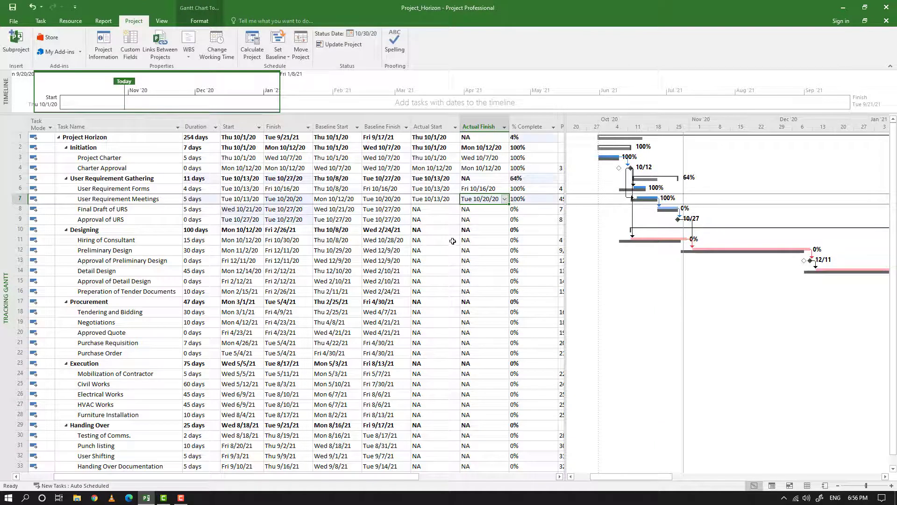
Step: Set the Final Draft of URS task's actual start to Wed 10/21/20 and its actual finish to Tue 10/27/20
click(444, 210)
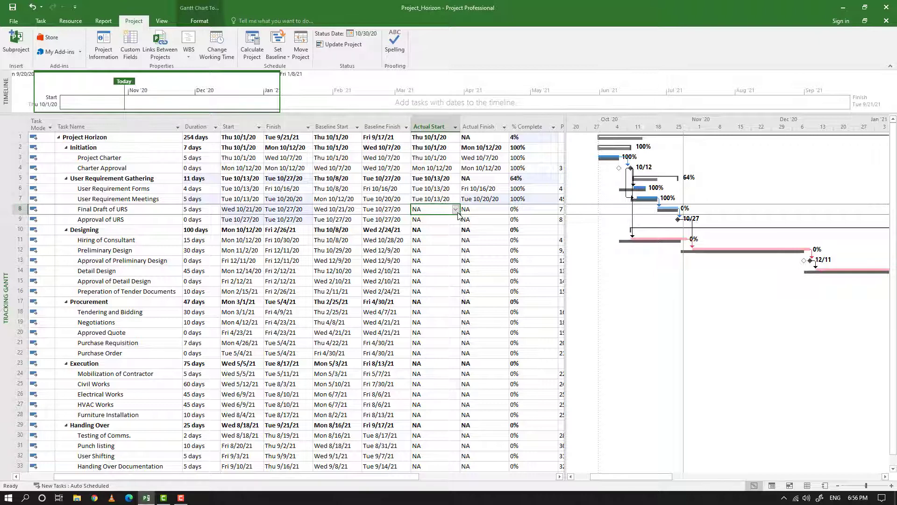
click(456, 210)
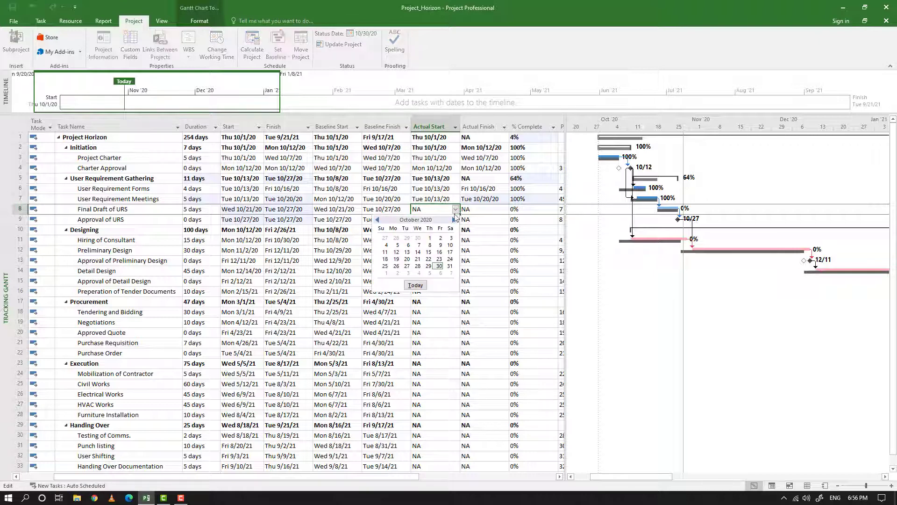
click(420, 263)
click(486, 211)
click(504, 209)
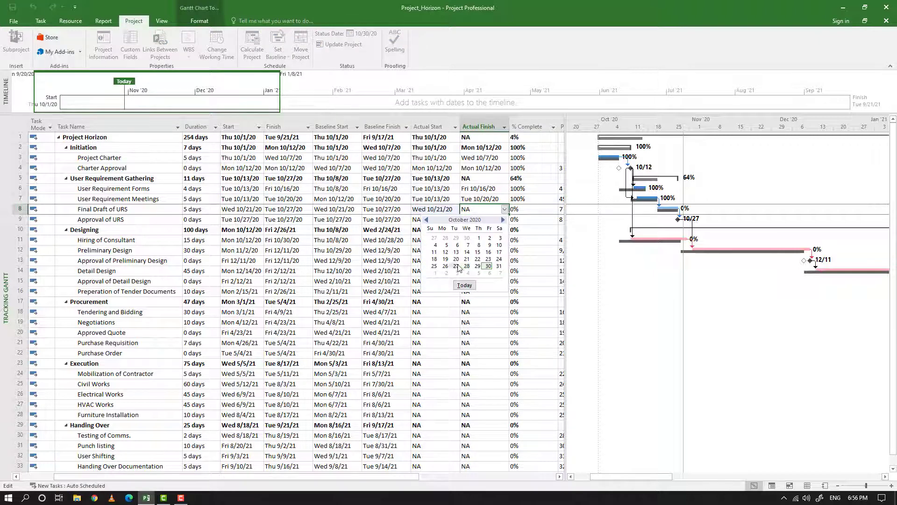
click(440, 251)
Step: Set both the actual start and the actual finish of the Approval of URS milestone to Fri 10/30/20
click(446, 221)
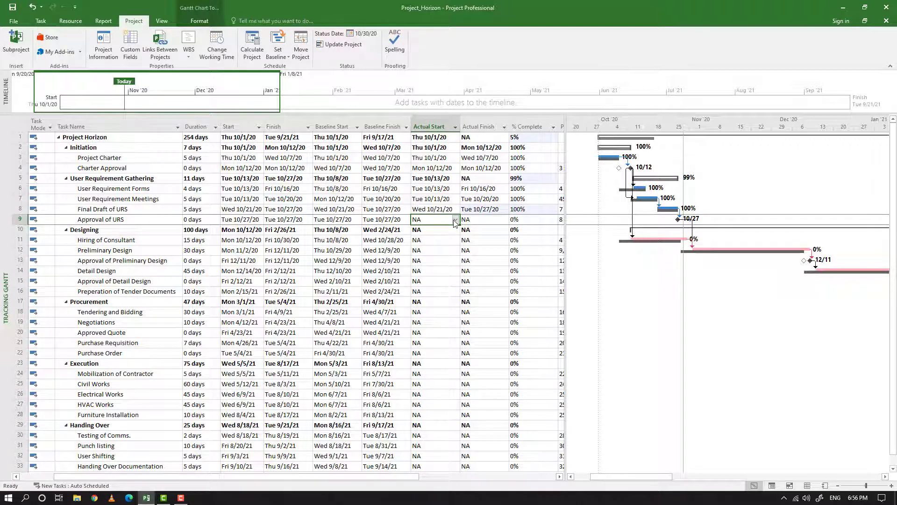
click(455, 219)
click(440, 280)
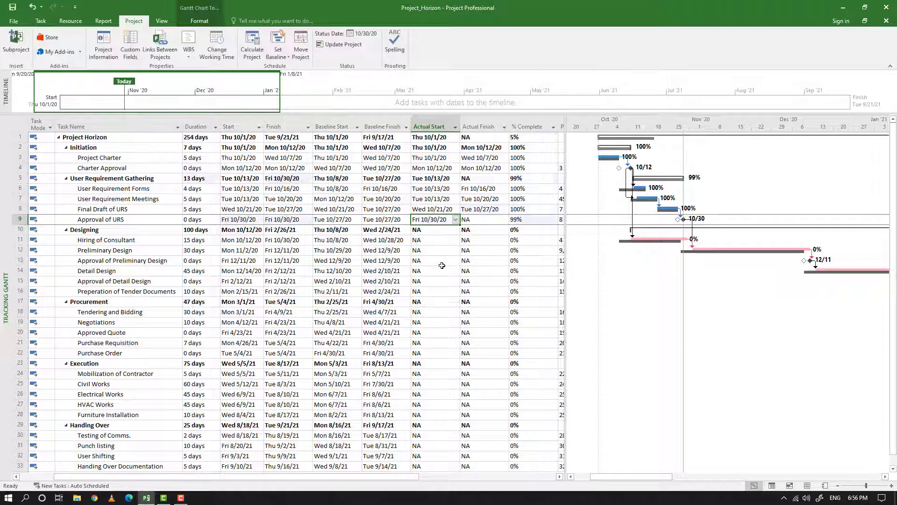
click(486, 220)
click(505, 220)
click(493, 283)
click(479, 291)
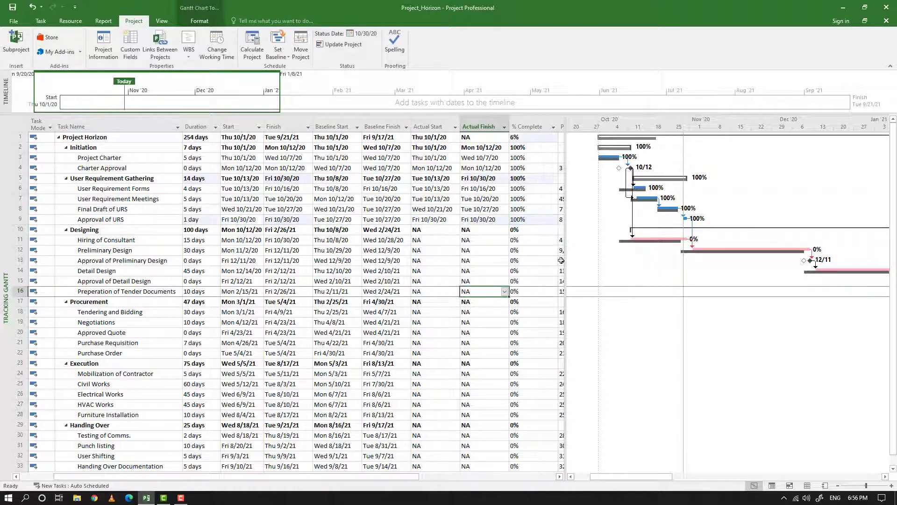
Step: Hide the Start and Finish columns in the task table, keeping the baseline and actual date columns
right_click(252, 129)
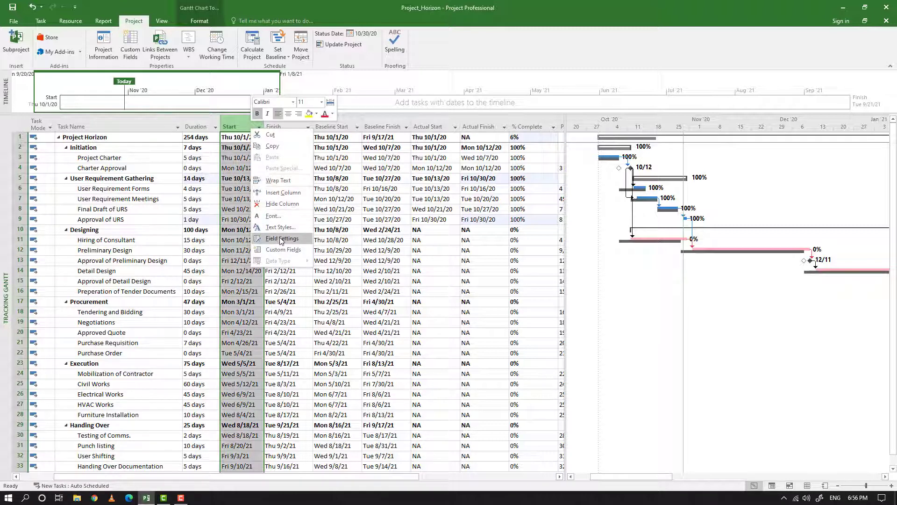
click(282, 203)
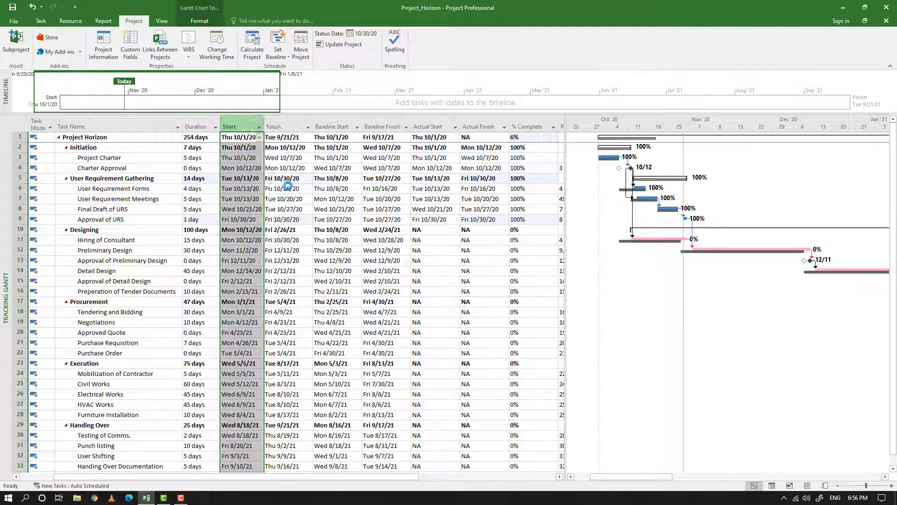
right_click(242, 126)
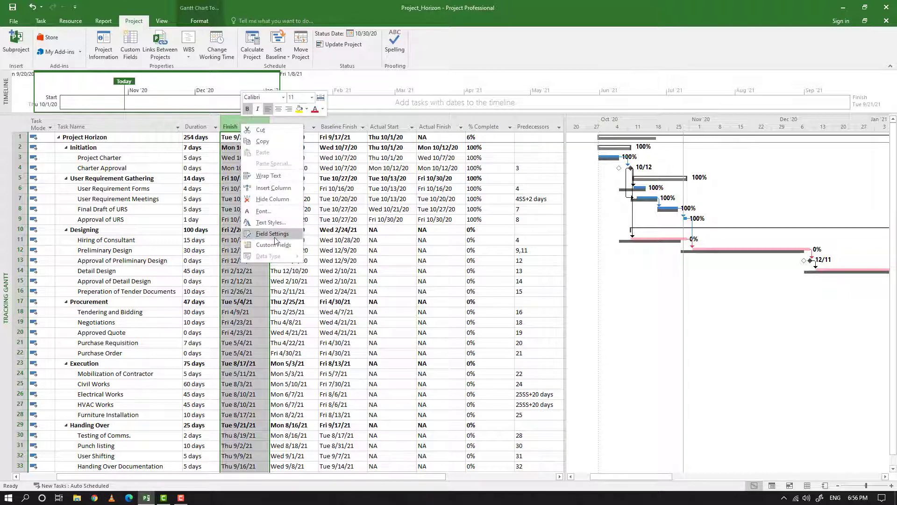
click(273, 198)
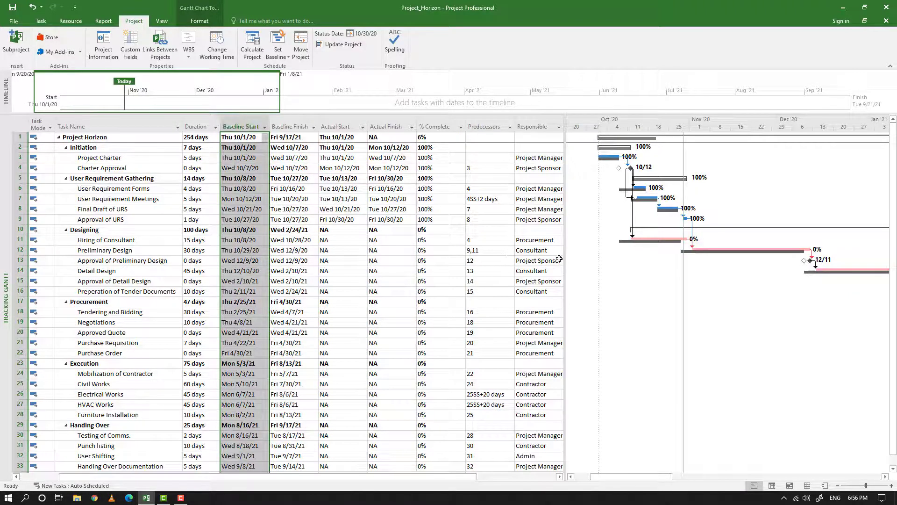
Step: Zoom the Gantt timescale out to quarters and months so the bars of the whole project fit in the chart
mouse_move(564, 257)
mouse_down()
mouse_move(575, 260)
mouse_move(566, 263)
mouse_up()
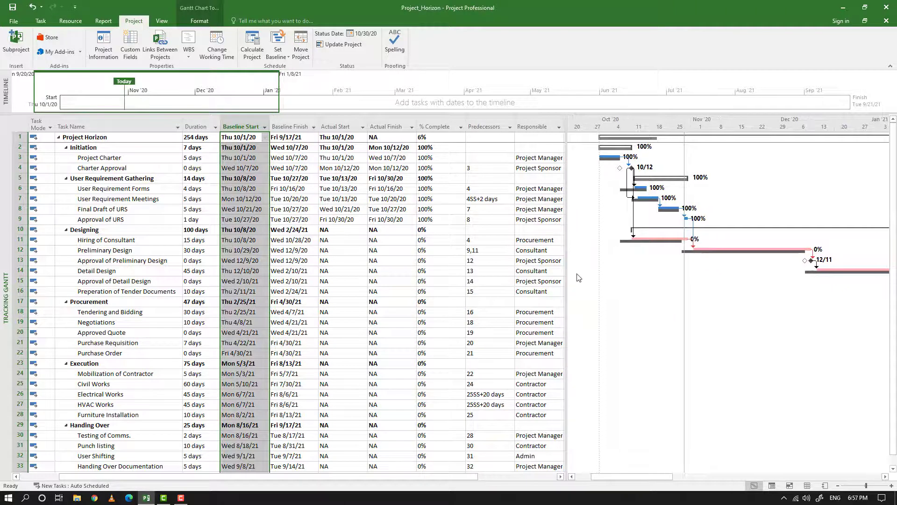
click(837, 486)
click(838, 486)
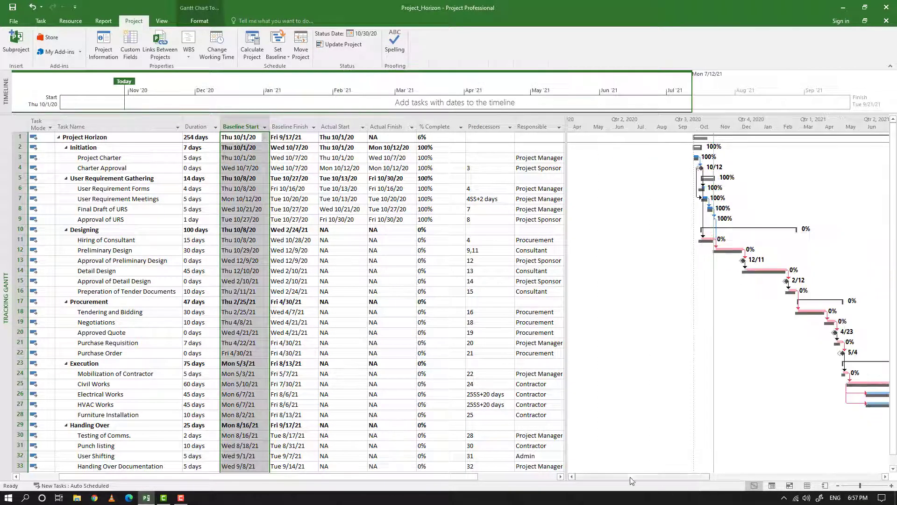
drag(630, 476, 649, 479)
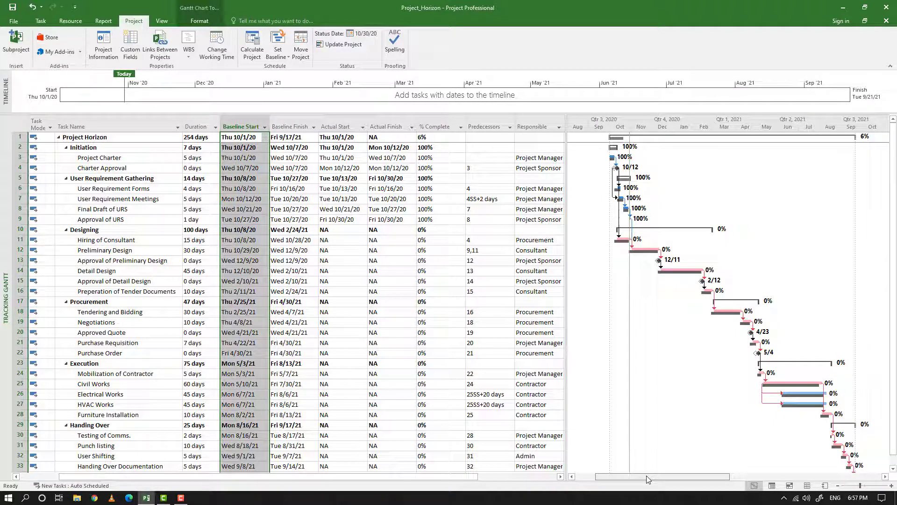
click(552, 363)
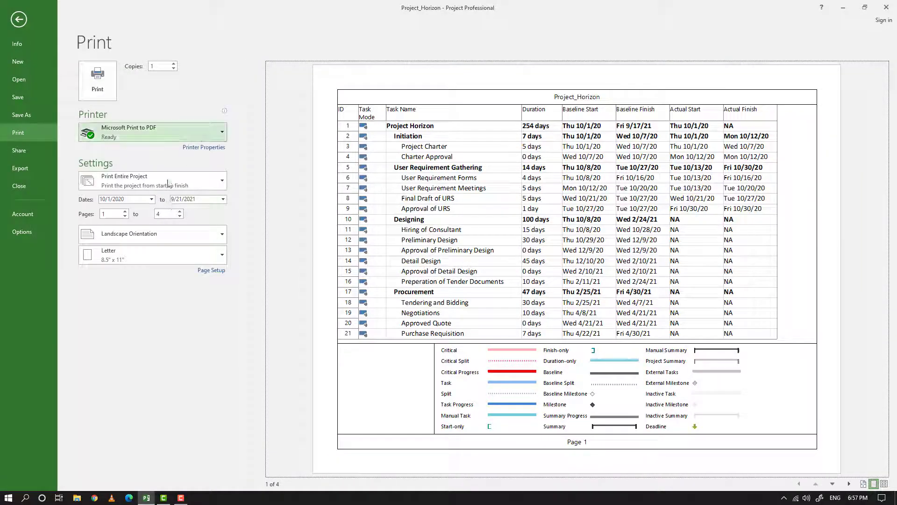
Step: Set the paper size for printing the project to A3
click(174, 241)
click(174, 242)
click(174, 252)
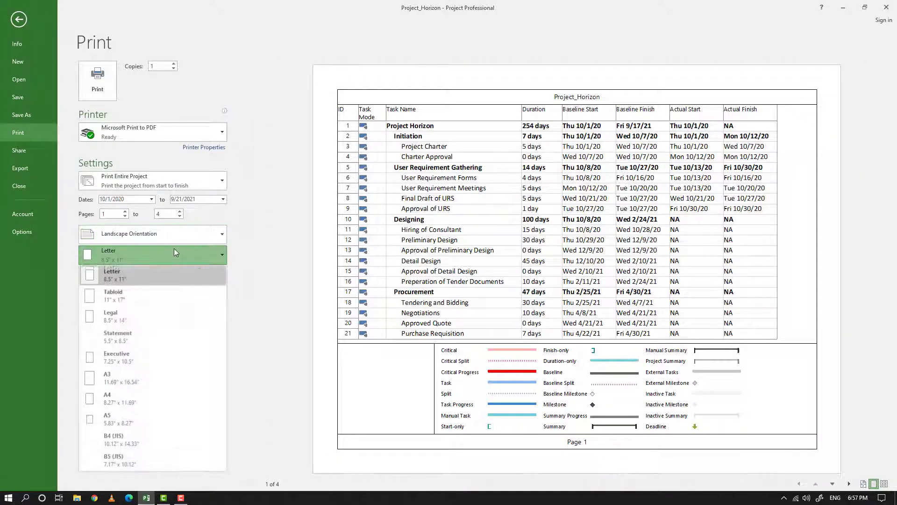
click(168, 384)
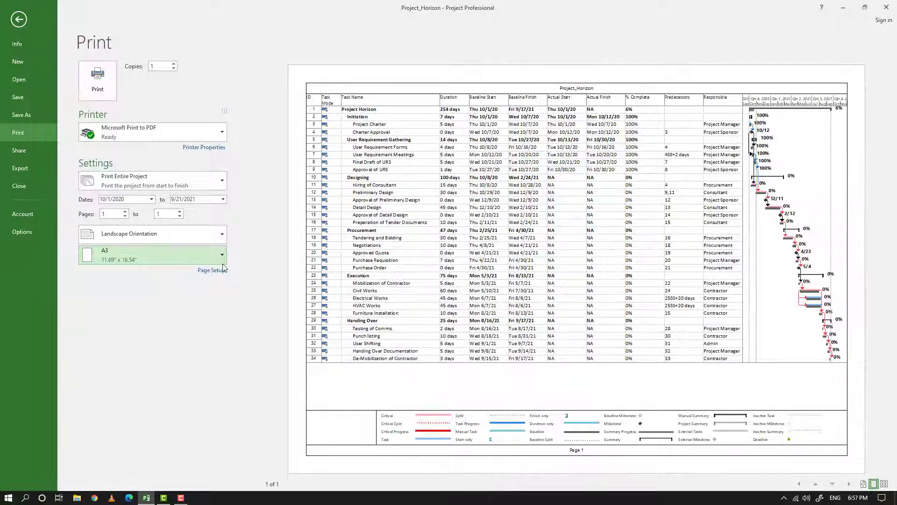
Step: Replace the centered page header with "Project Horizon - Baseline 1" and a second line "Status Update 30-Oct-20"
click(218, 275)
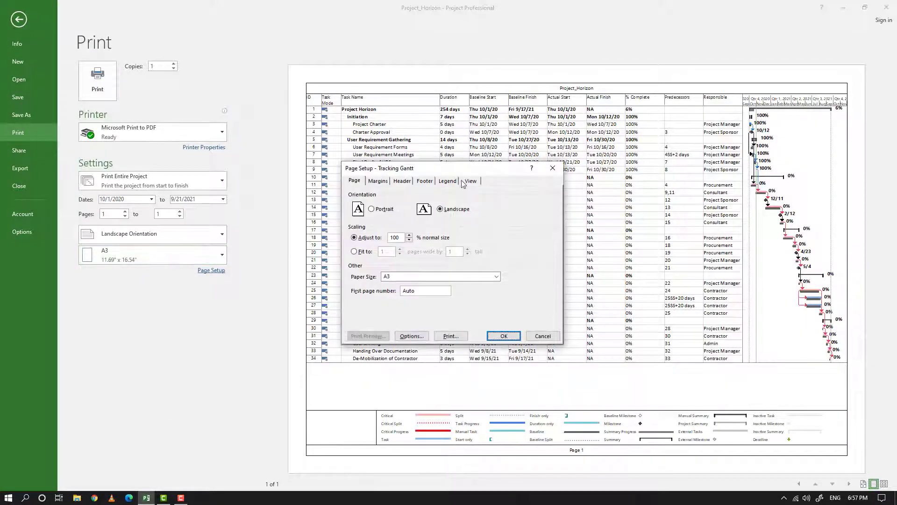
click(447, 181)
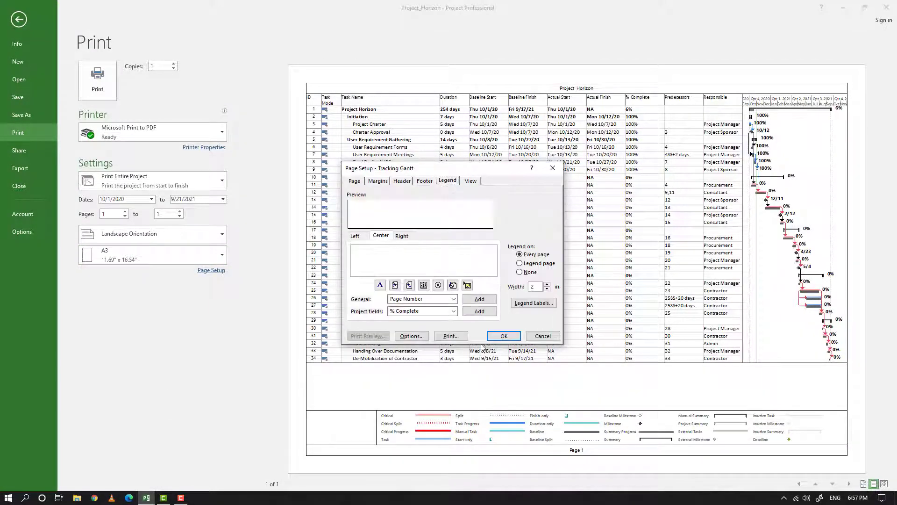
click(400, 182)
drag(449, 251, 366, 251)
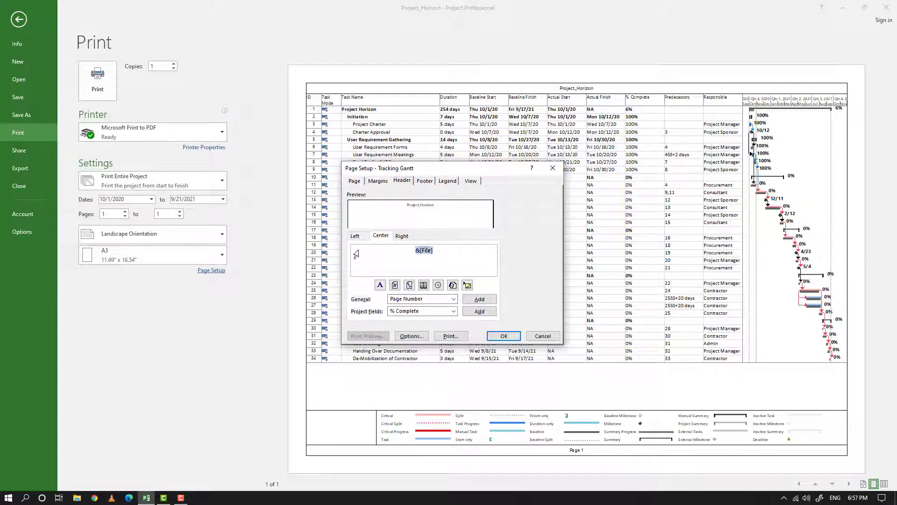
text(Project Horiza)
text(n - Baseline )
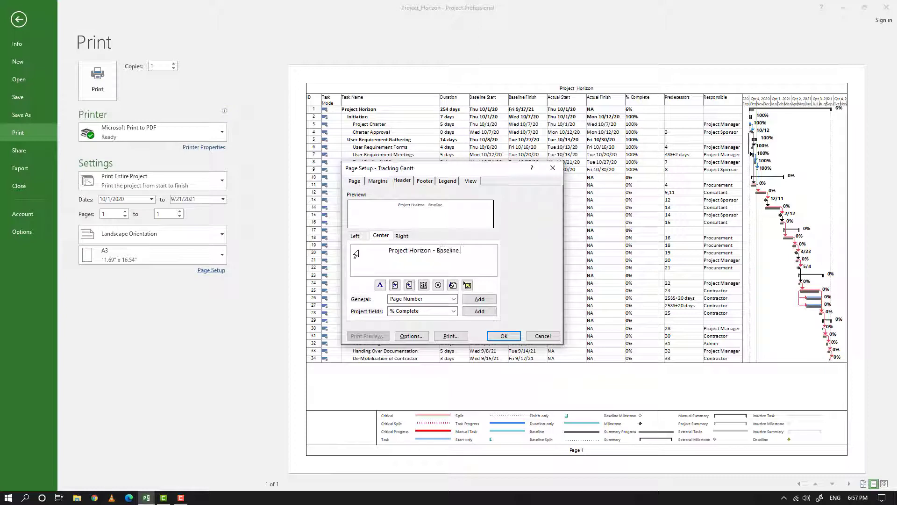
text(1)
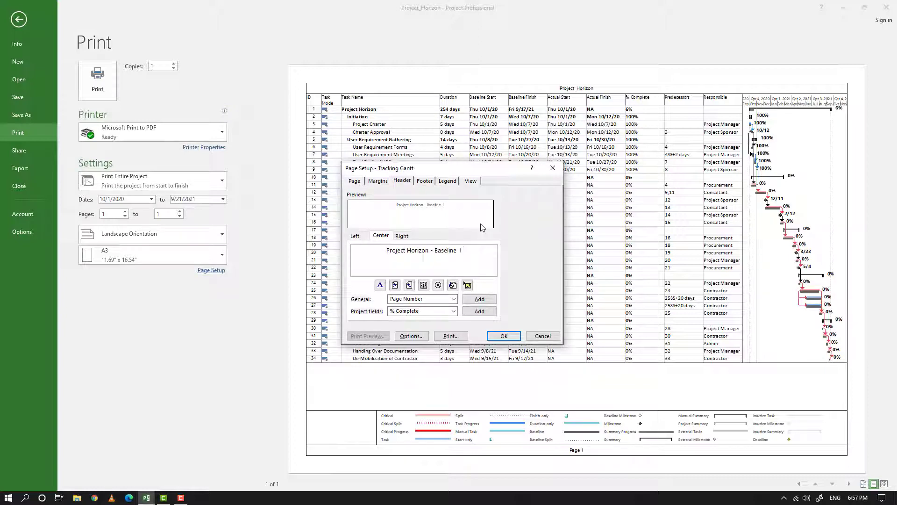
text(Status Update 30-Oct-20)
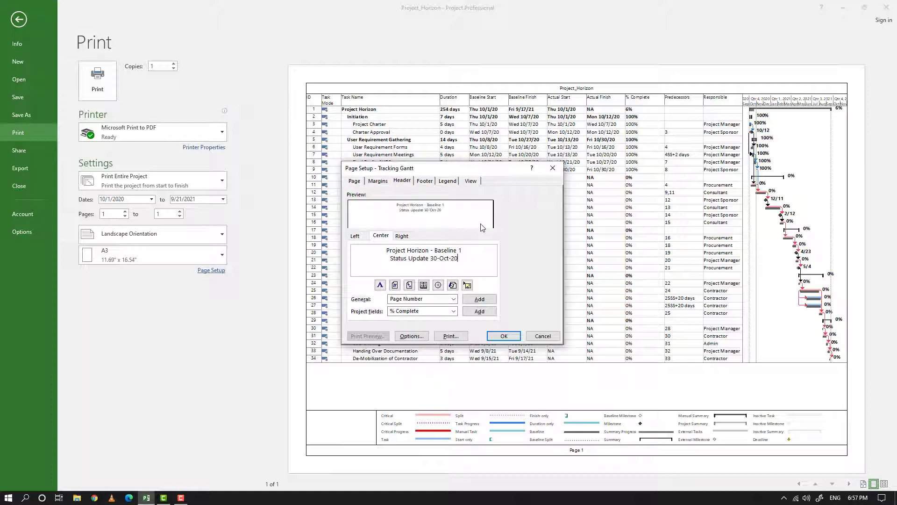
click(511, 336)
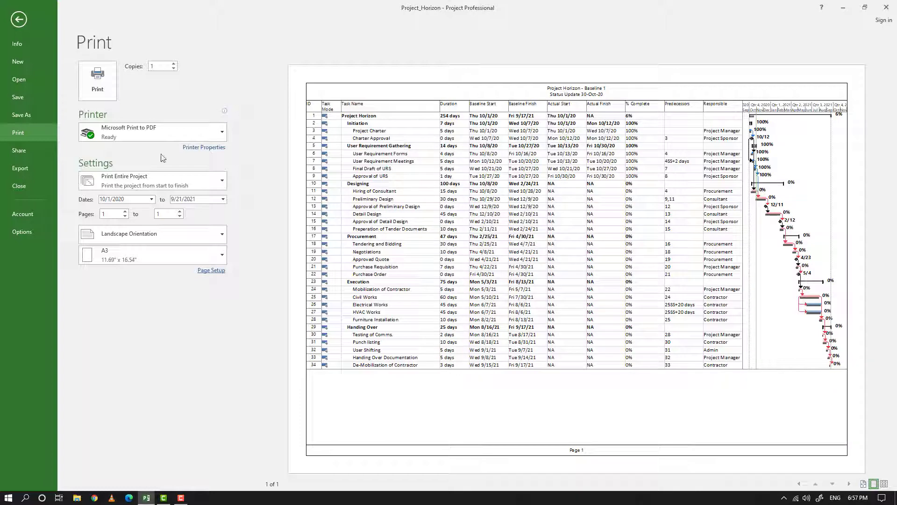
Step: Print the project with Microsoft Print to PDF, saving it to the Desktop as Project_Horizon_status_update
click(103, 96)
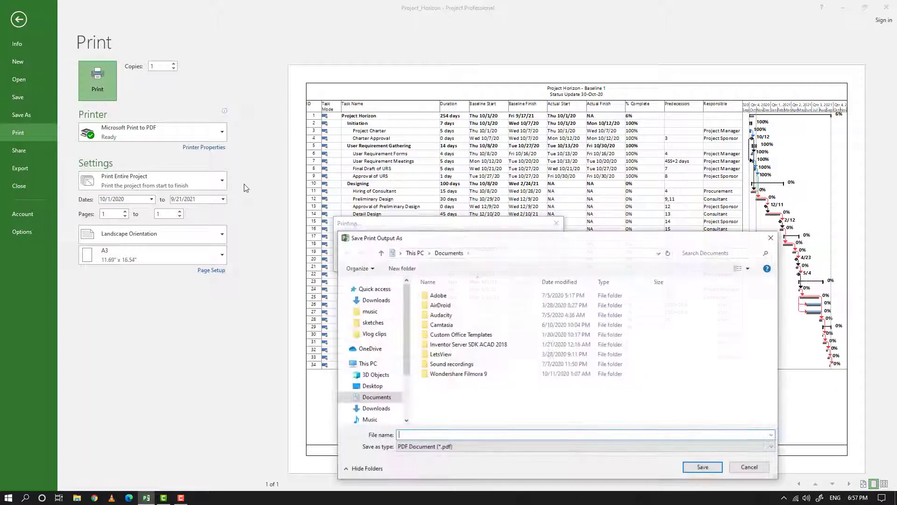
click(372, 386)
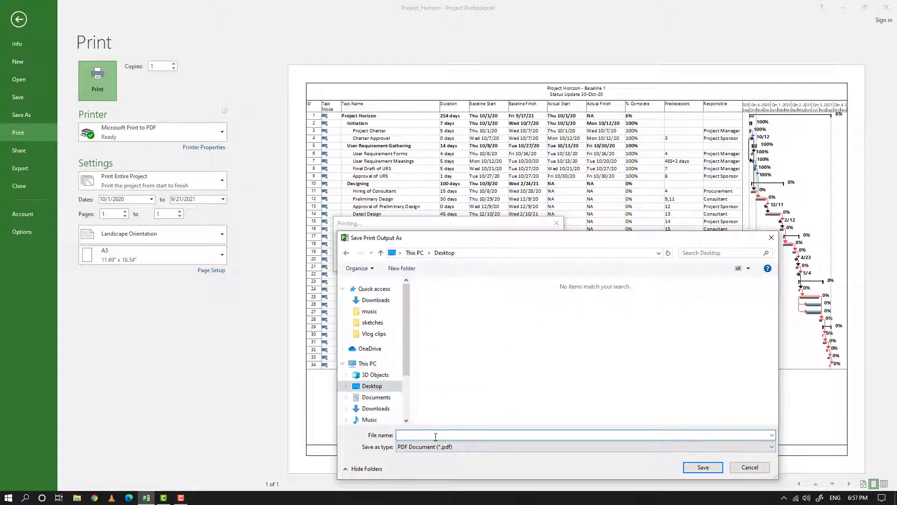
text(Project_hor)
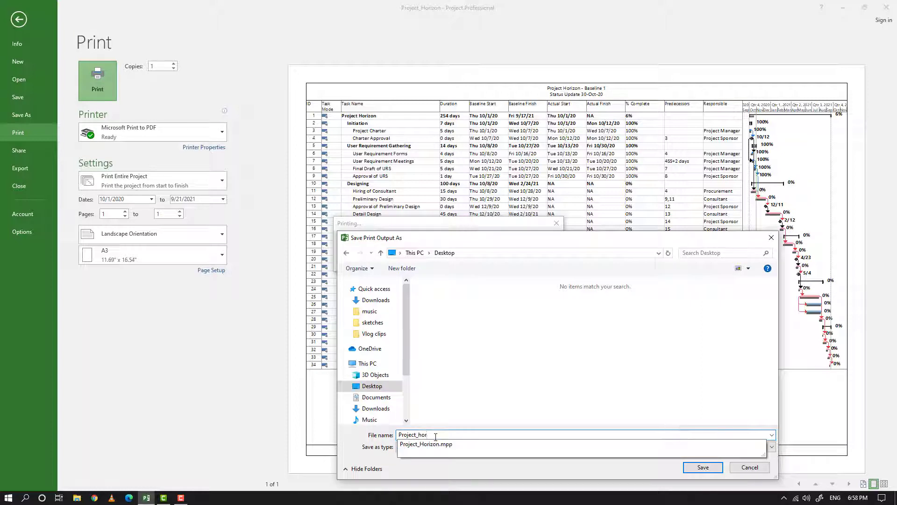
key(Down)
key(BackSpace)
key(BackSpace)
key(BackSpace)
key(BackSpace)
text(_st)
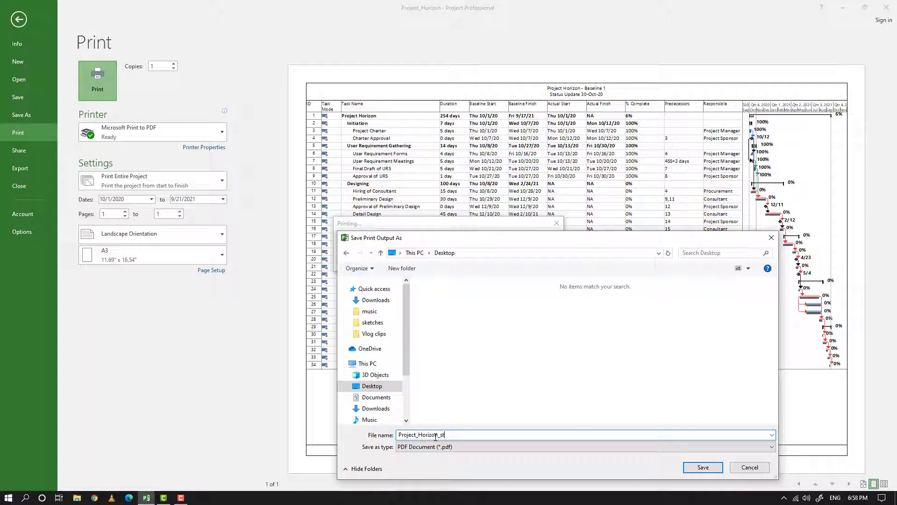
text(atus_update)
key(Return)
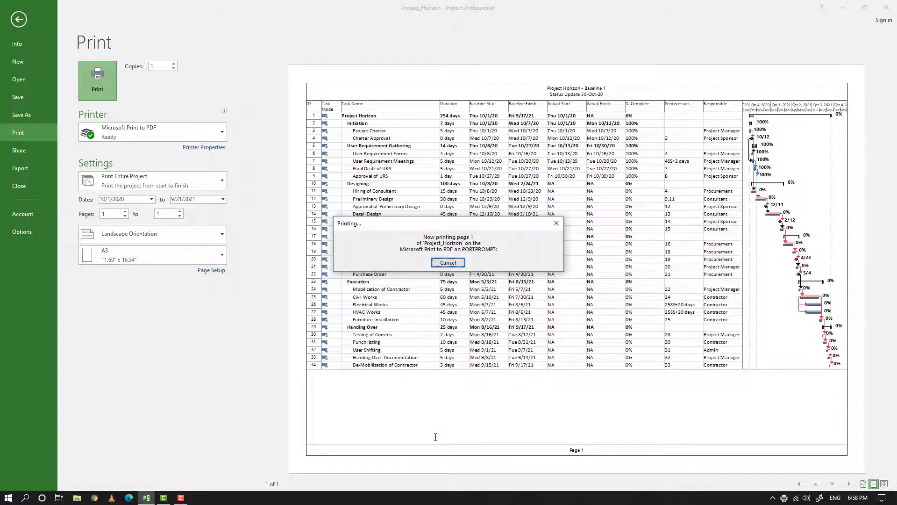
Step: Open Project_Horizon_status_update.pdf from the desktop in Adobe Reader to check the printout and return to Project Professional
key(super+d)
double_click(24, 374)
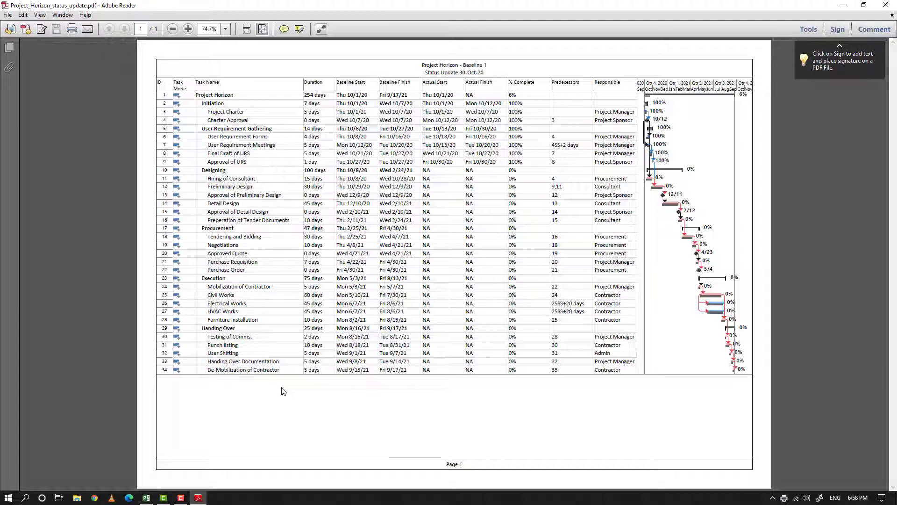
click(146, 498)
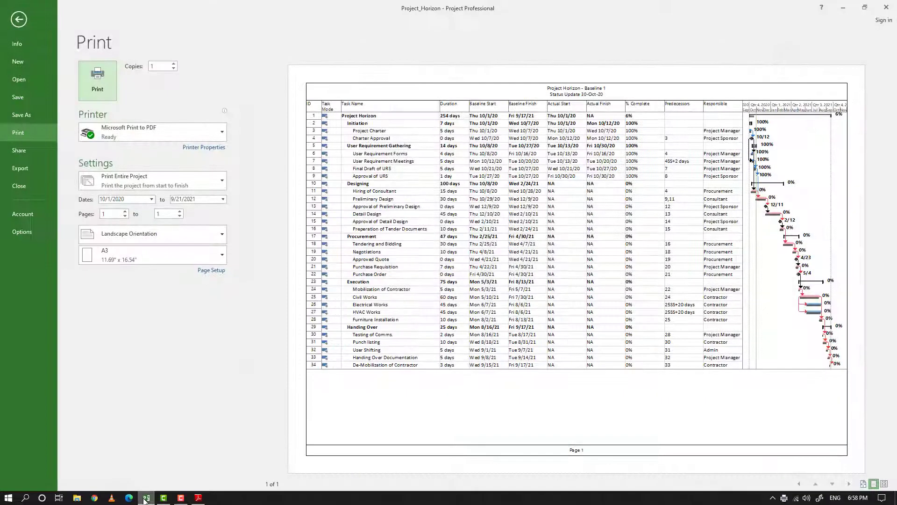
Step: Leave the print page, switch to the Gantt Chart view and widen the task table to include the Responsible column
click(32, 26)
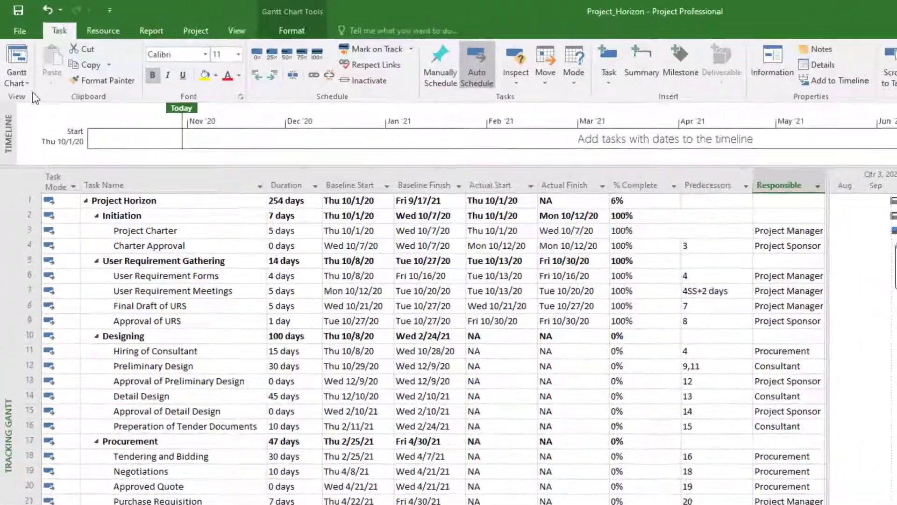
click(13, 55)
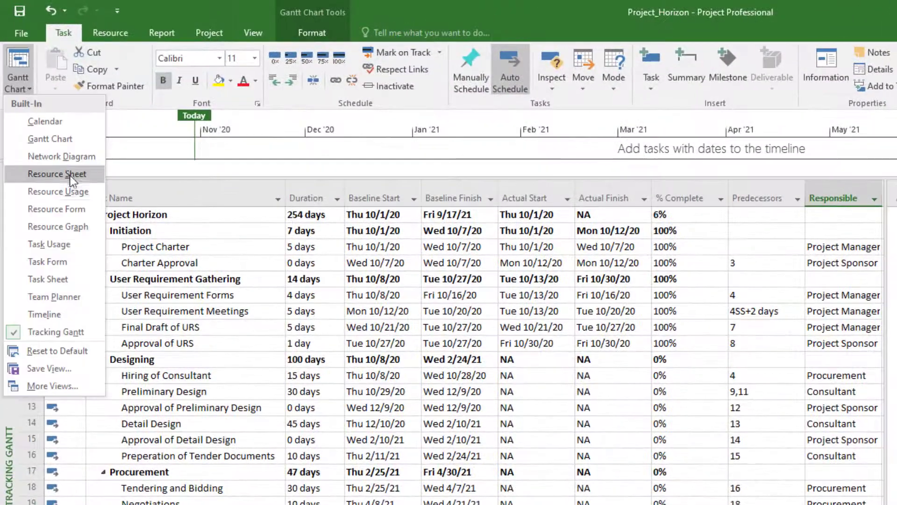
click(74, 144)
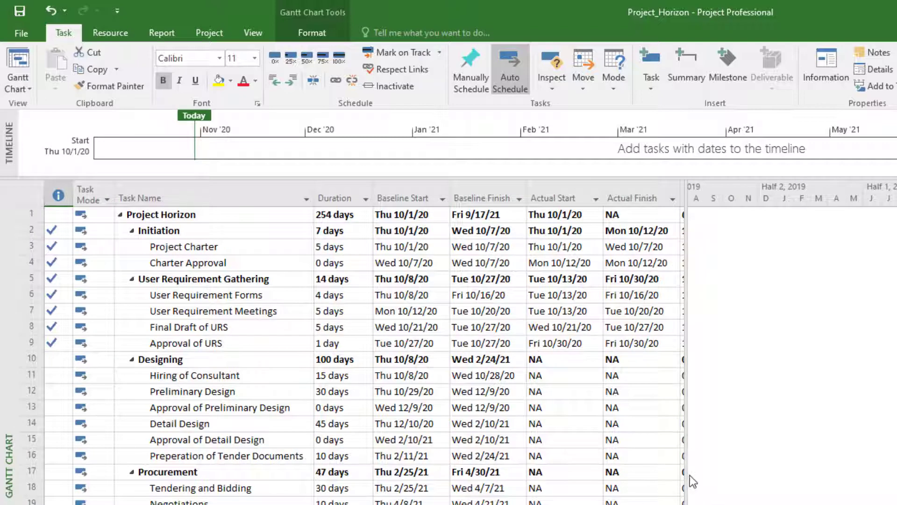
drag(683, 474, 896, 474)
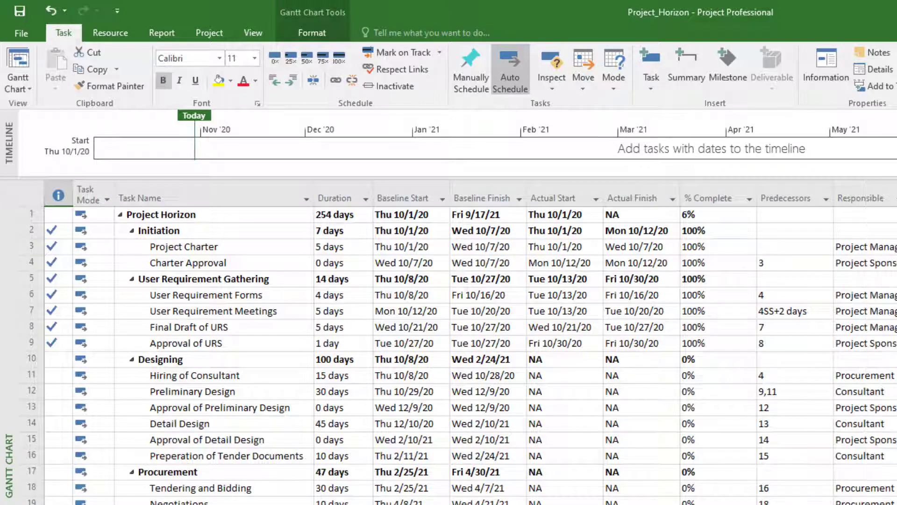
Step: Apply the Critical highlight filter to the task list and look through the highlighted tasks
click(257, 34)
click(524, 53)
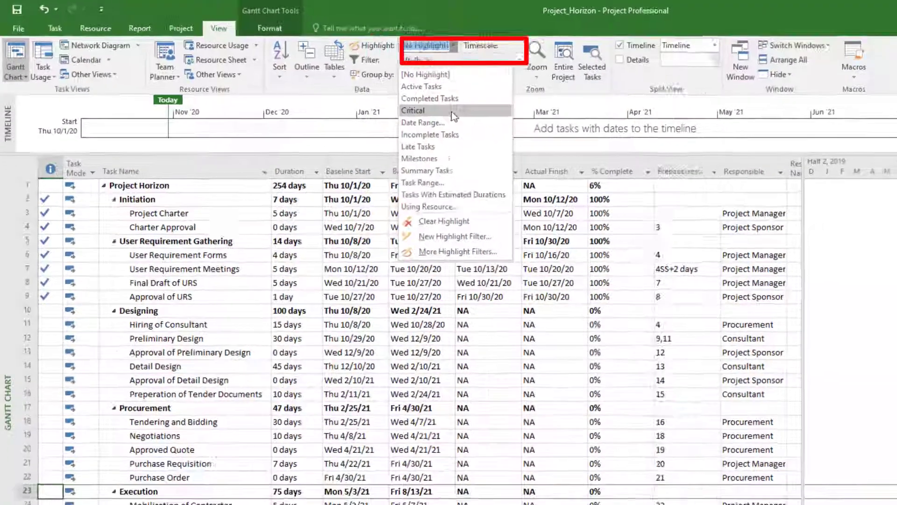
click(452, 113)
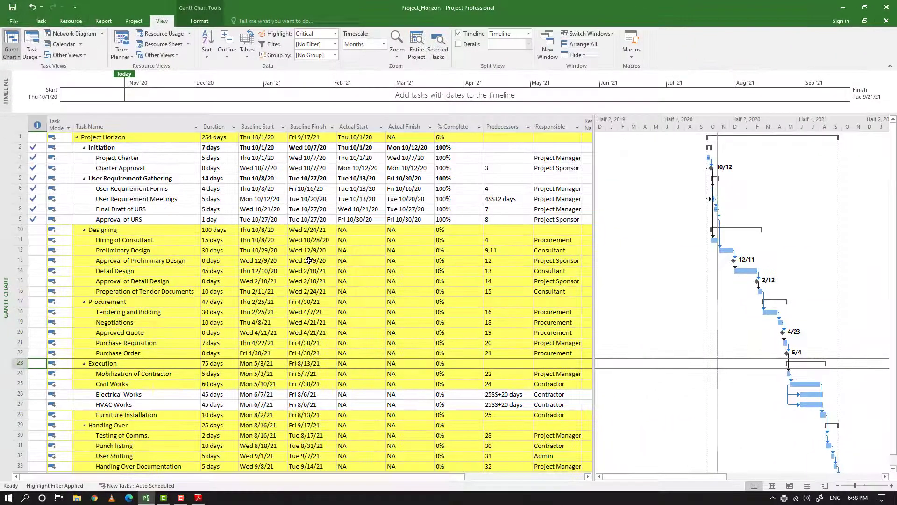
scroll(414, 352, down, 4)
scroll(308, 260, up, 4)
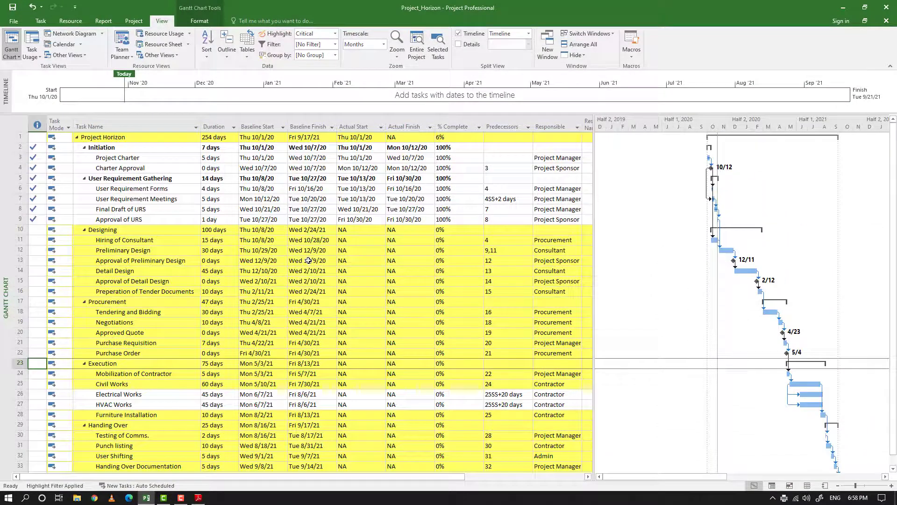